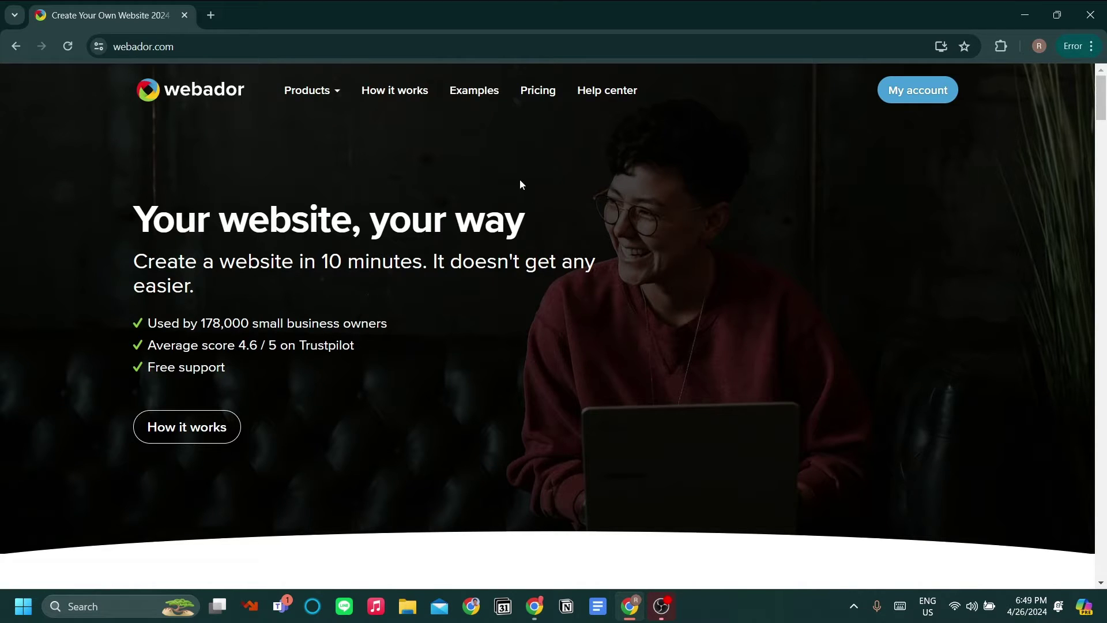
Step: Open the Pricing page and compare the Business ($18), Pro ($9), Lite ($5) and Free plans
left_click(551, 100)
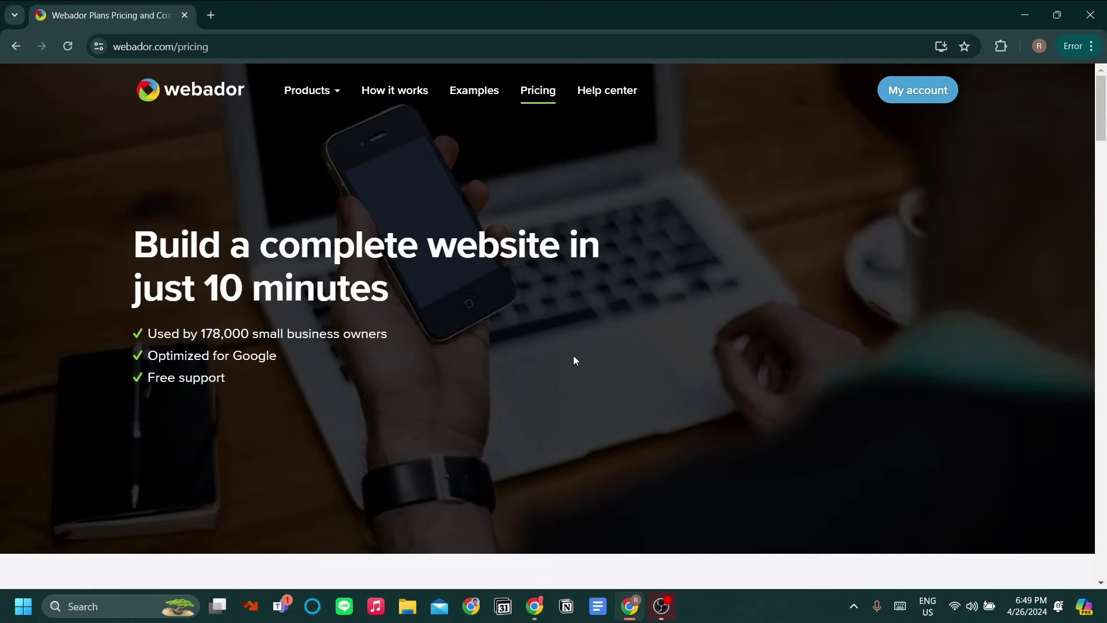
scroll(574, 360, "down", 10)
scroll(574, 360, "up", 3)
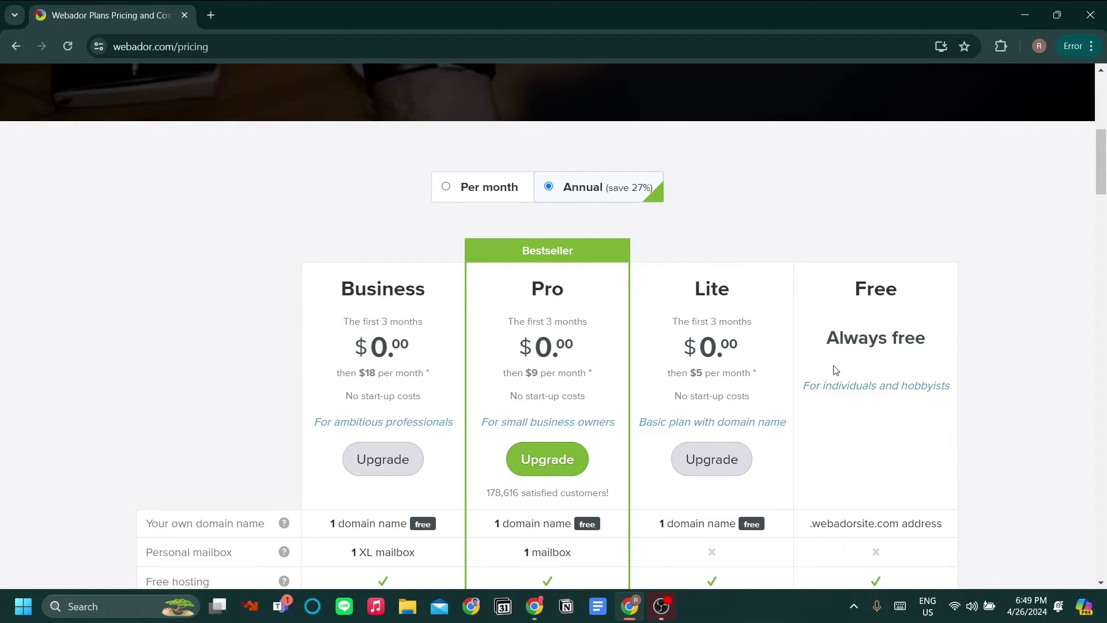
scroll(836, 368, "down", 3)
scroll(637, 378, "up", 1)
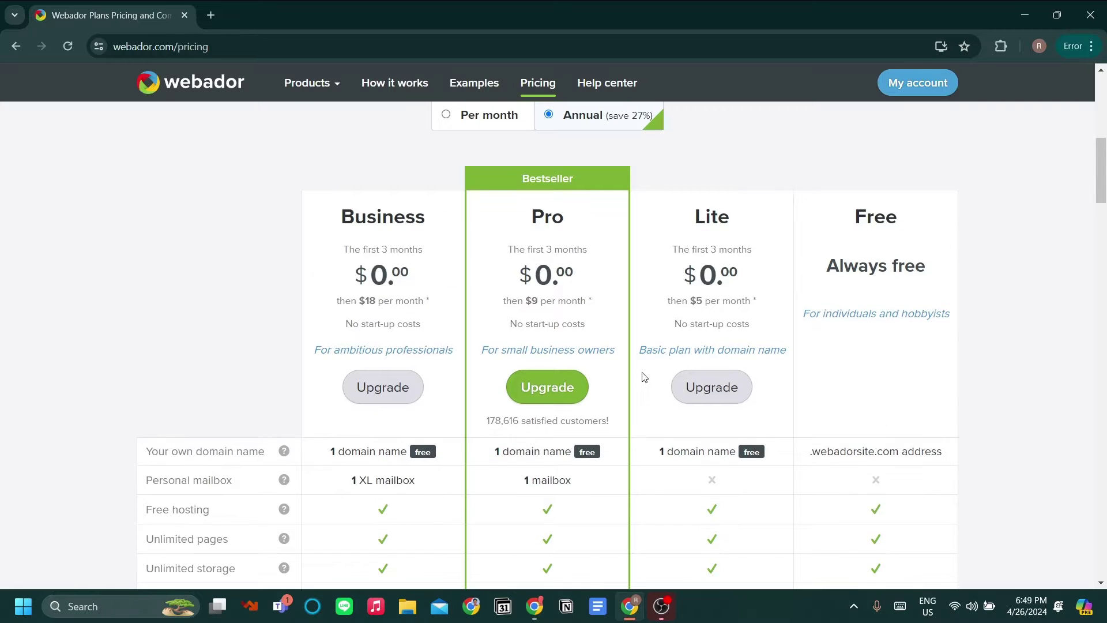
scroll(645, 377, "down", 2)
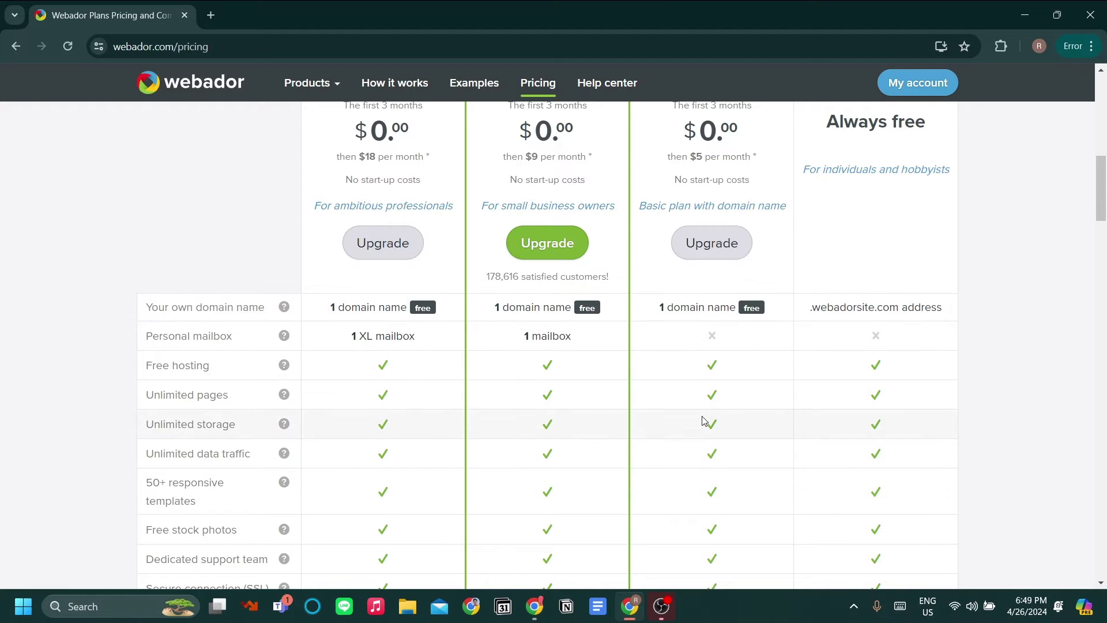
scroll(635, 371, "up", 1)
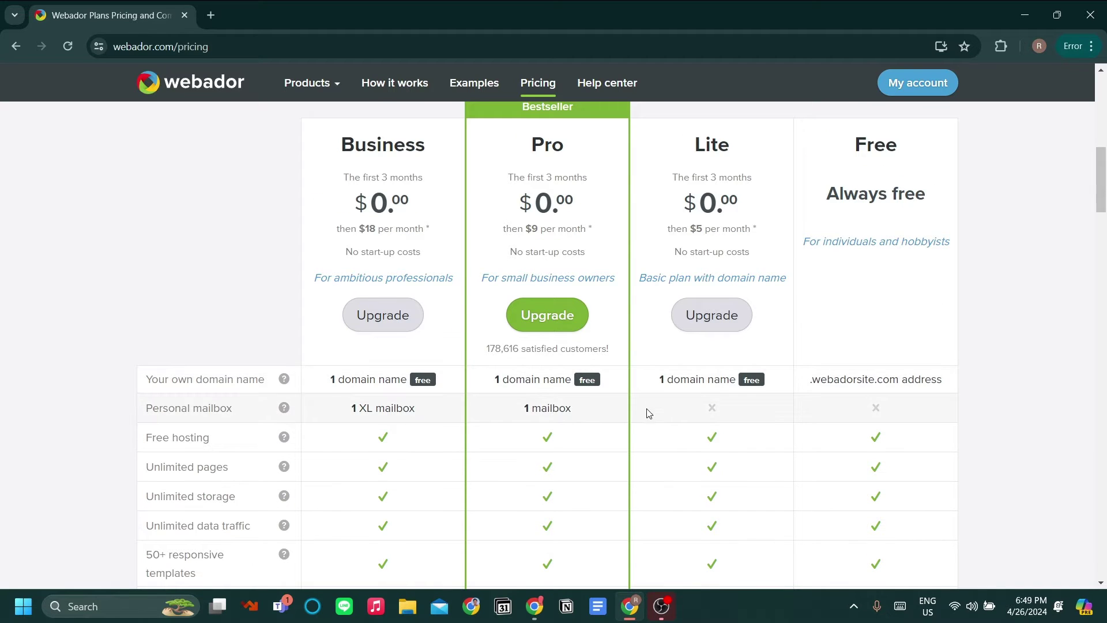
scroll(651, 420, "down", 6)
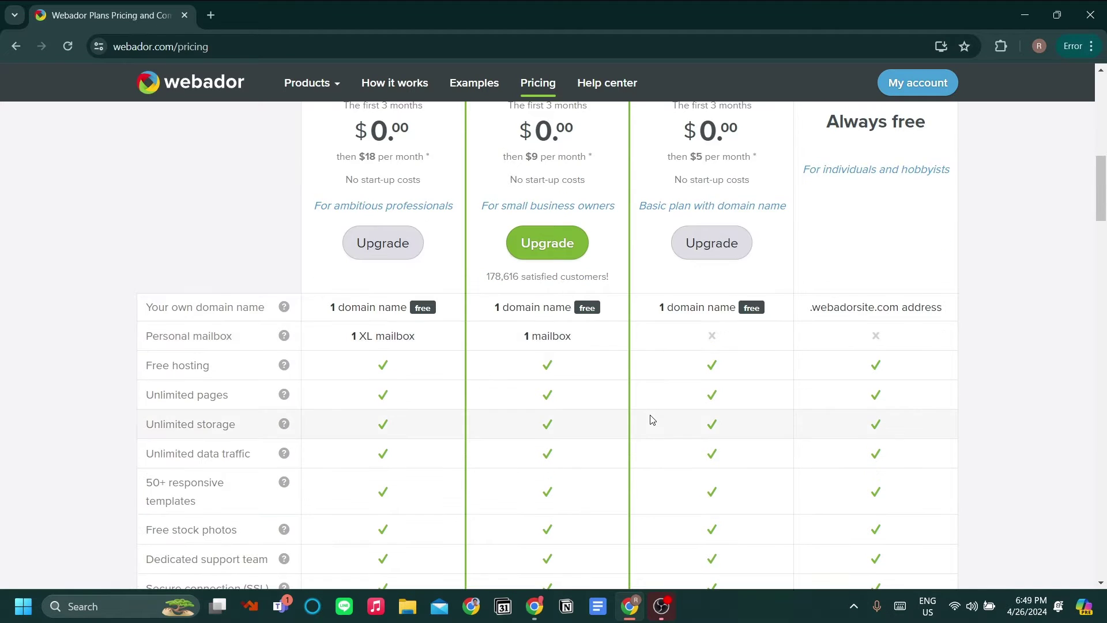
scroll(651, 419, "down", 3)
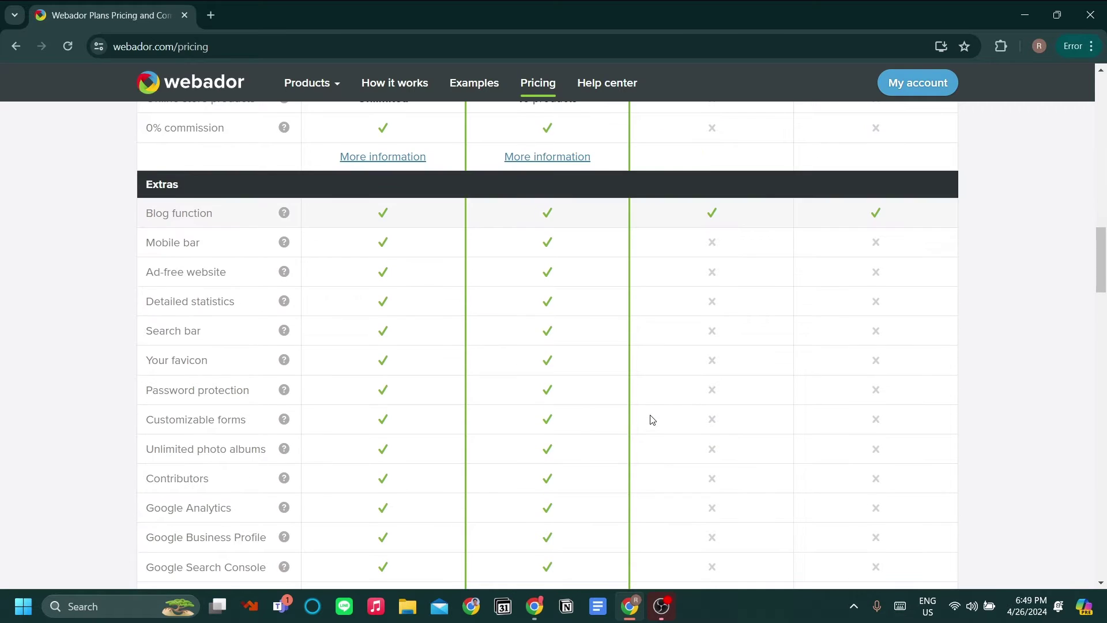
scroll(652, 419, "up", 3)
scroll(650, 422, "up", 10)
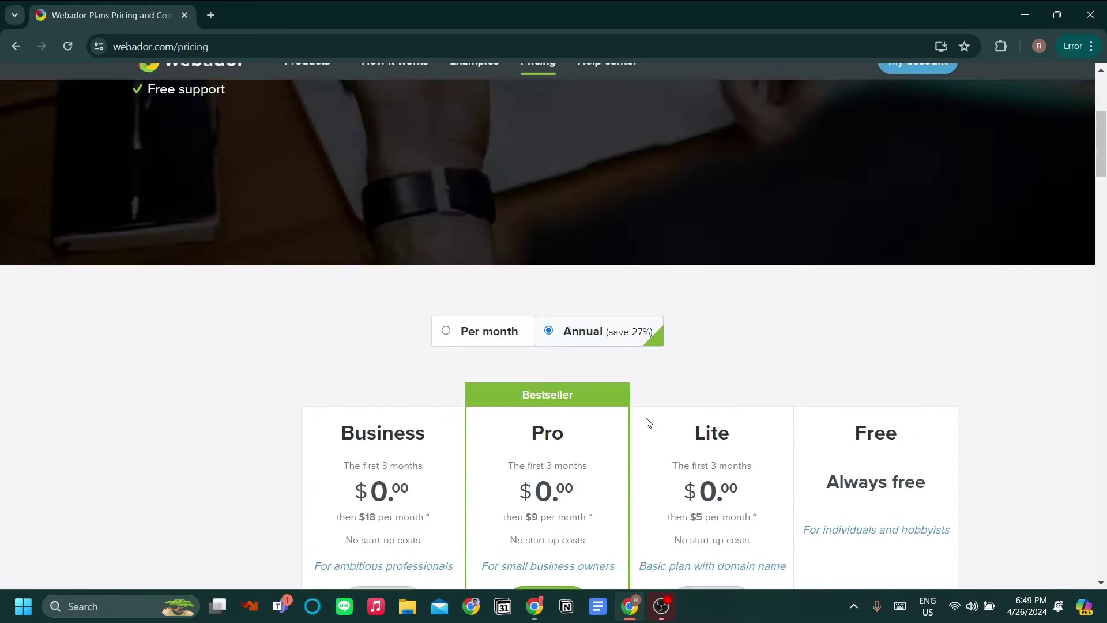
scroll(653, 424, "up", 2)
scroll(652, 417, "down", 2)
scroll(653, 412, "up", 6)
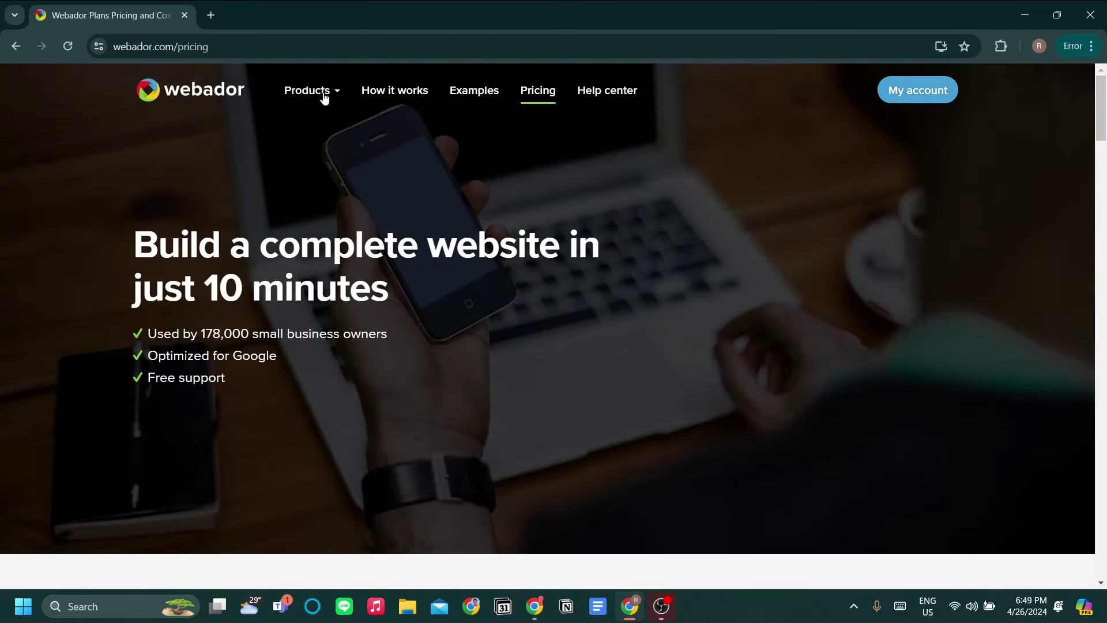
Step: From the Webador homepage, start a free signup and choose to build a Website
left_click(214, 89)
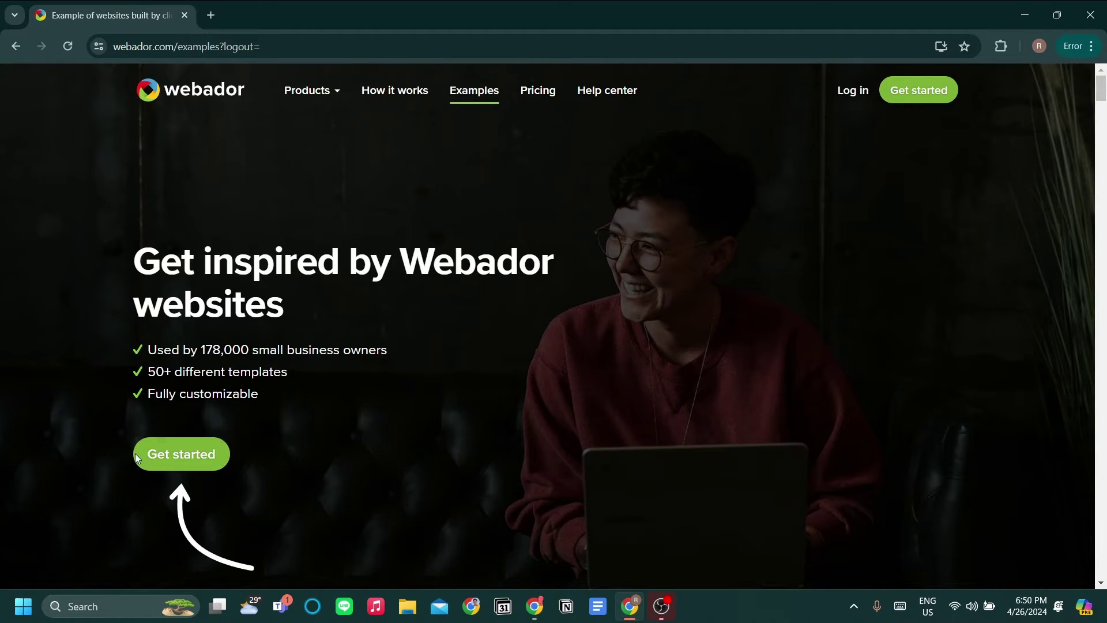
left_click(139, 458)
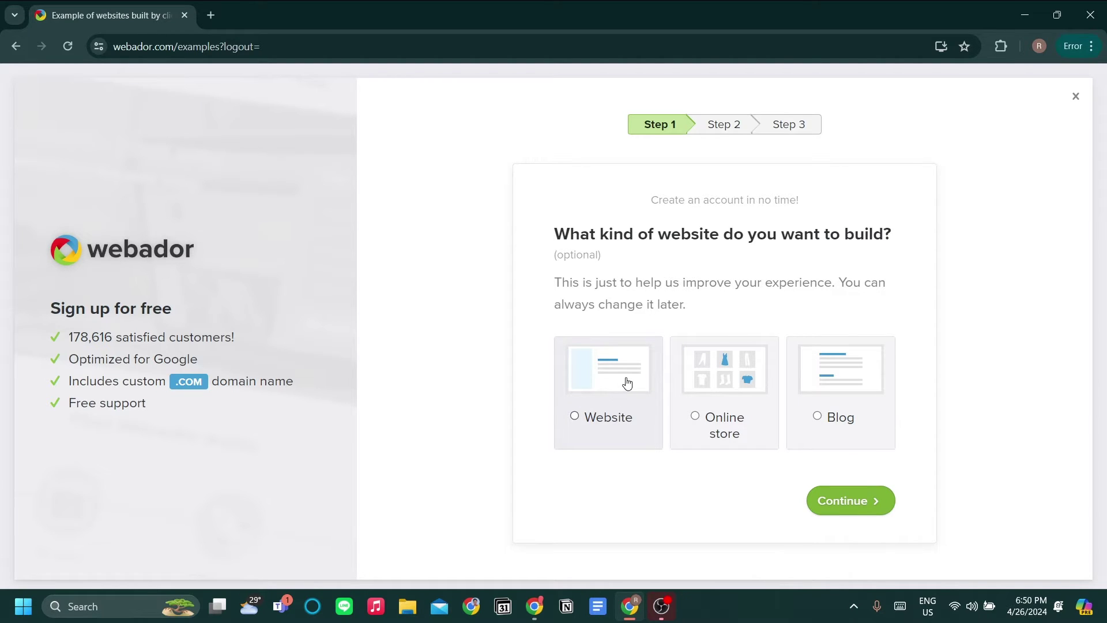
left_click(635, 411)
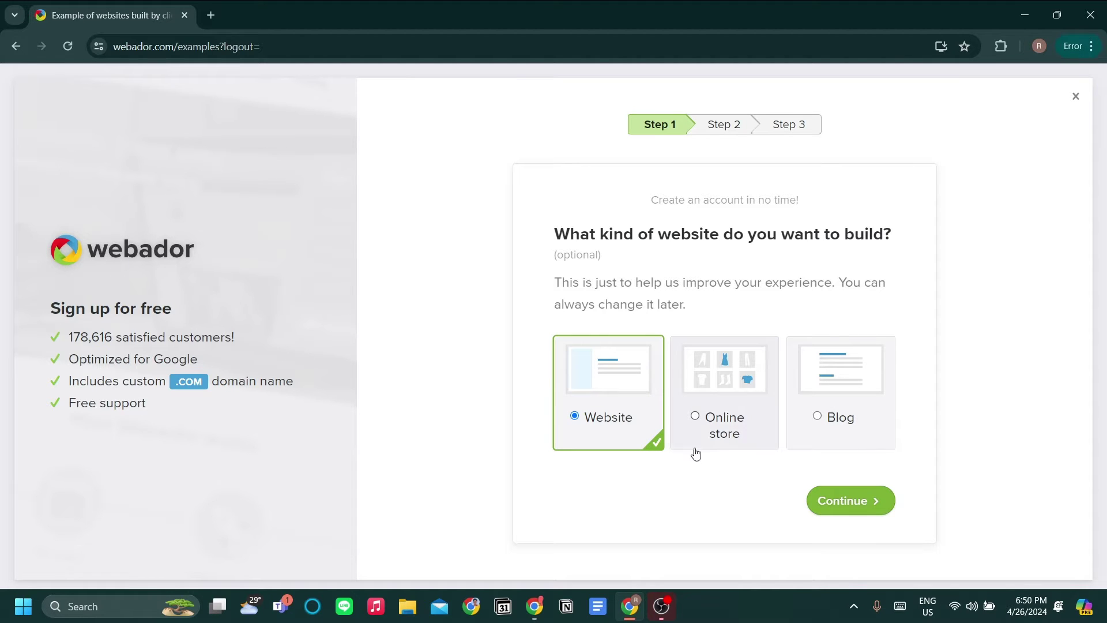
Step: Title the new website AsikCars and continue to the account details step
left_click(845, 501)
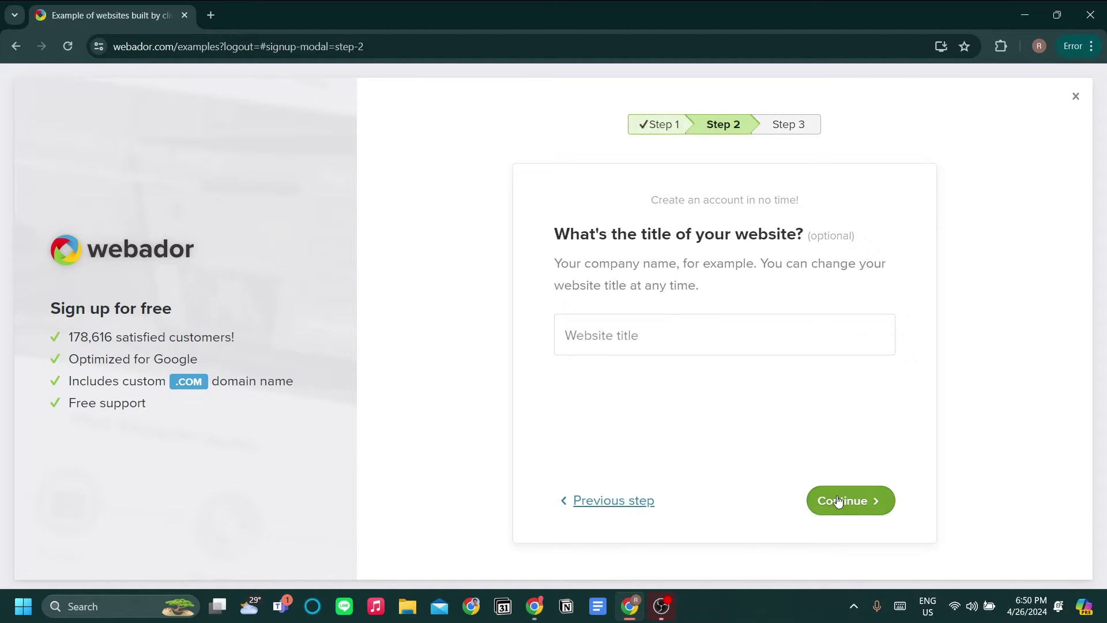
left_click(679, 345)
left_click(735, 378)
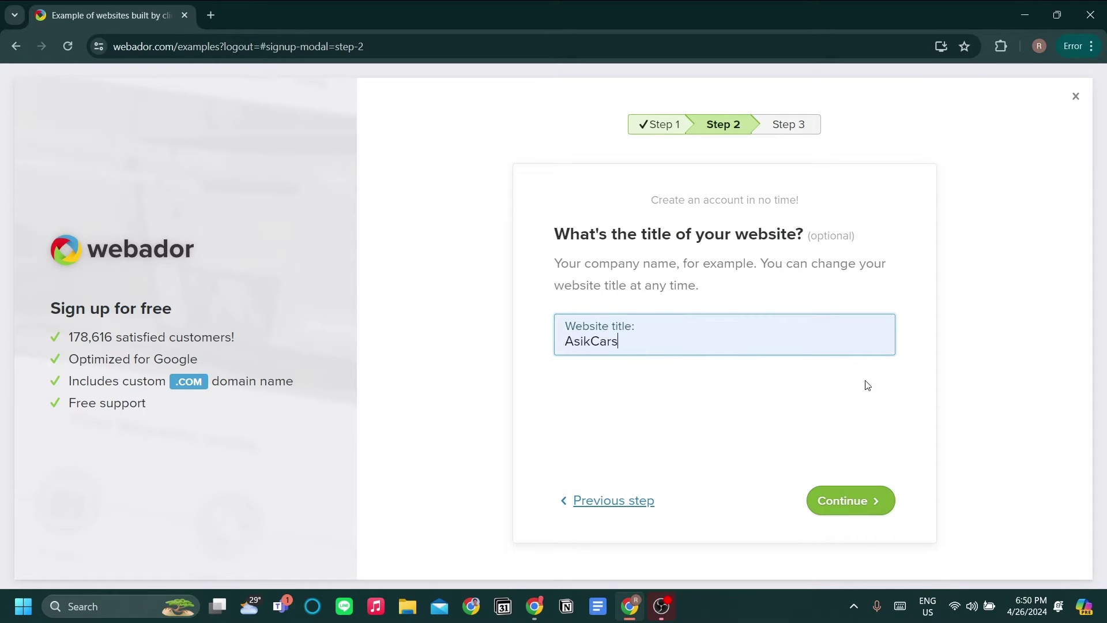
left_click(685, 384)
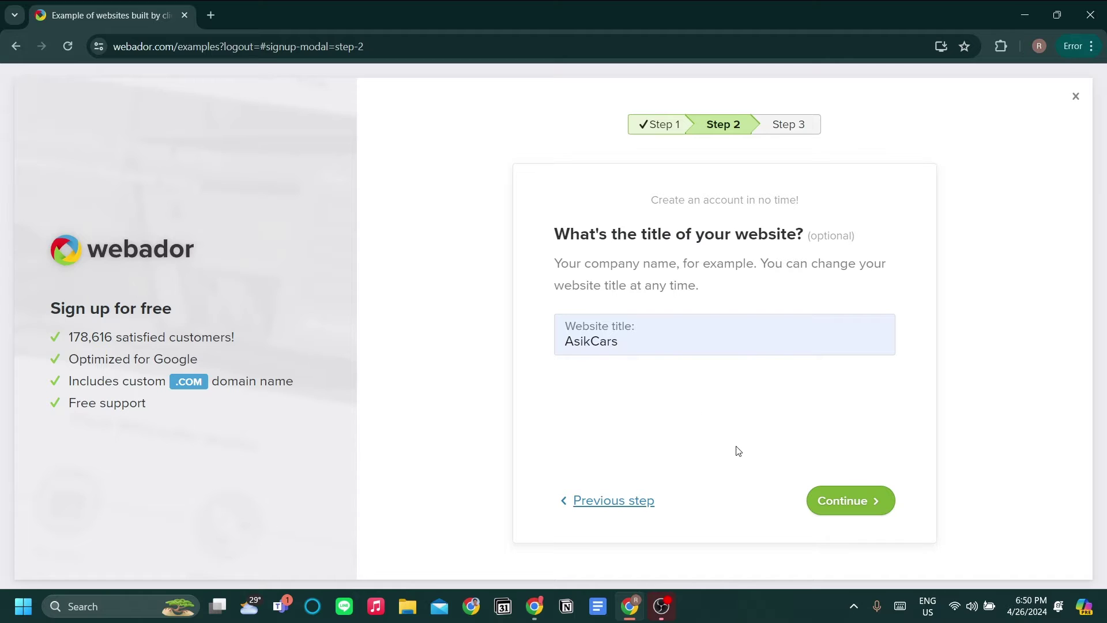
left_click(838, 513)
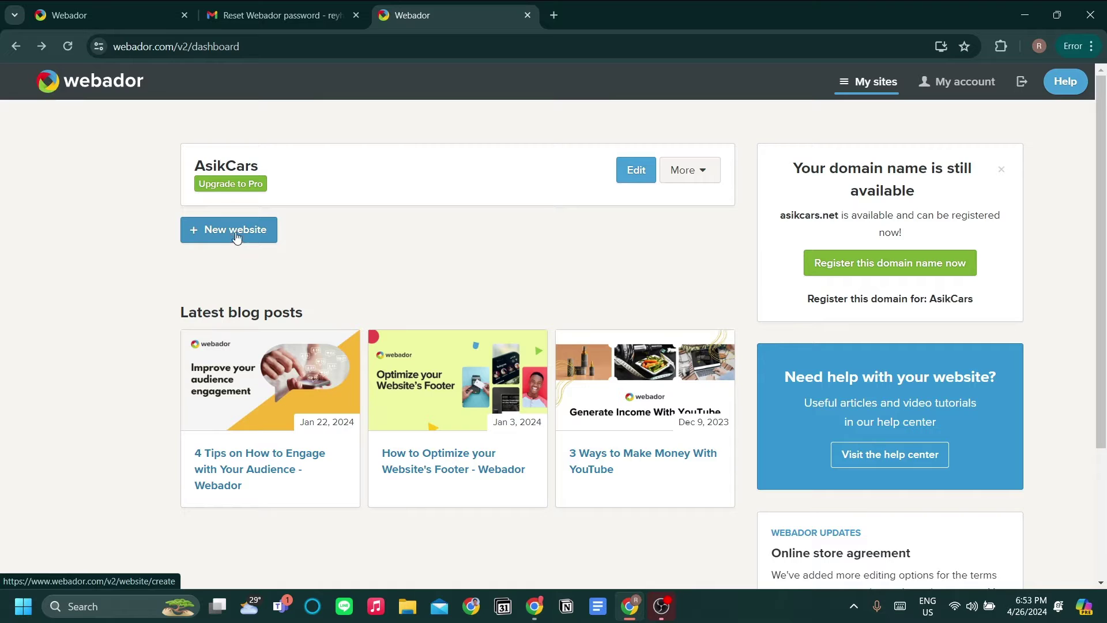
Step: Open the AsikCars site setup and review the suggested pages: Home, Contact and Gallery ticked
left_click(232, 167)
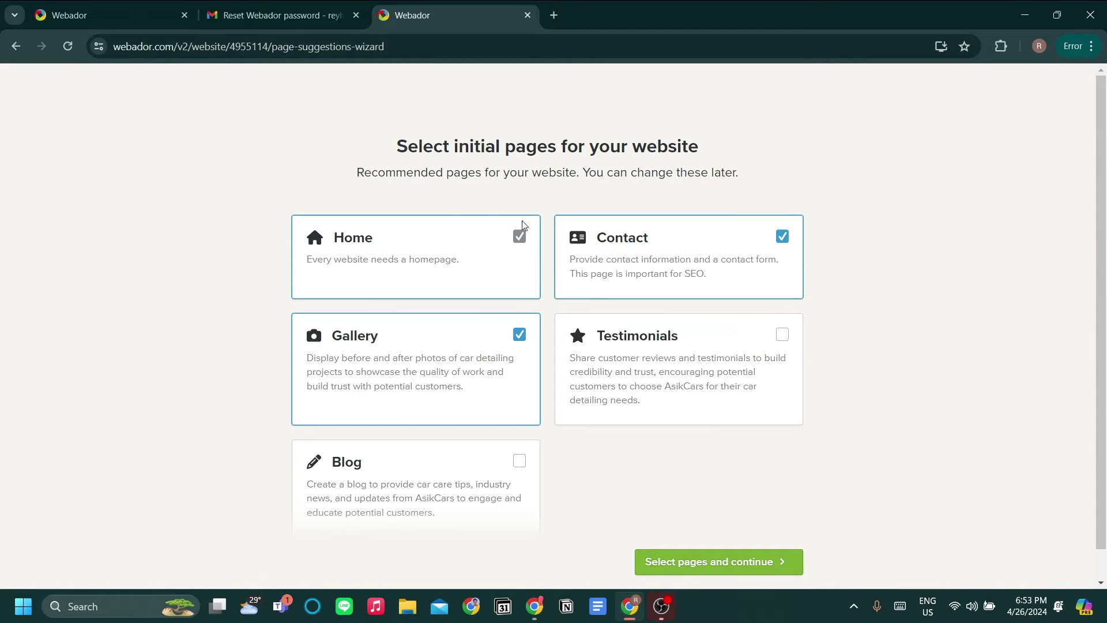
scroll(744, 456, "down", 1)
scroll(739, 460, "up", 1)
scroll(740, 462, "down", 1)
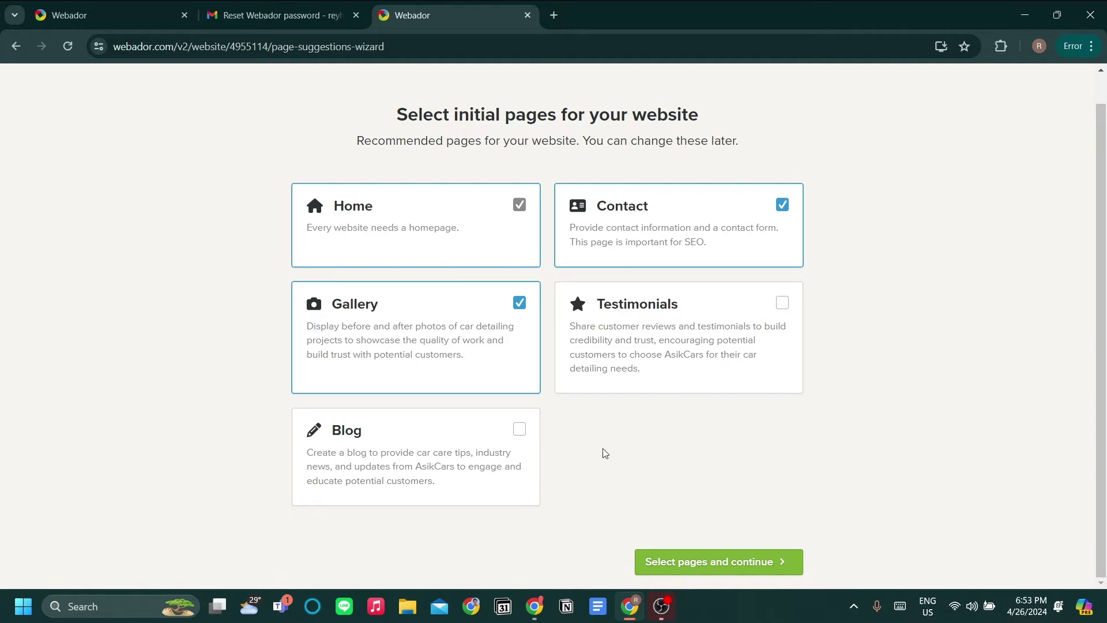
mouse_move(468, 226)
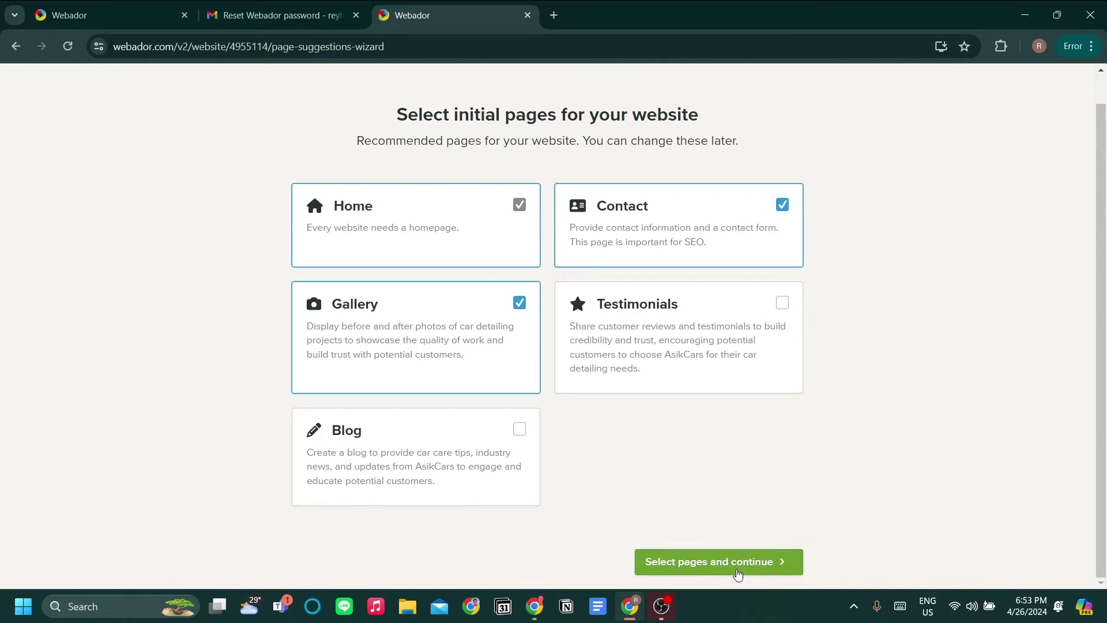
Step: Keep the Home, Contact and Gallery pages and continue to the domain list
left_click(738, 573)
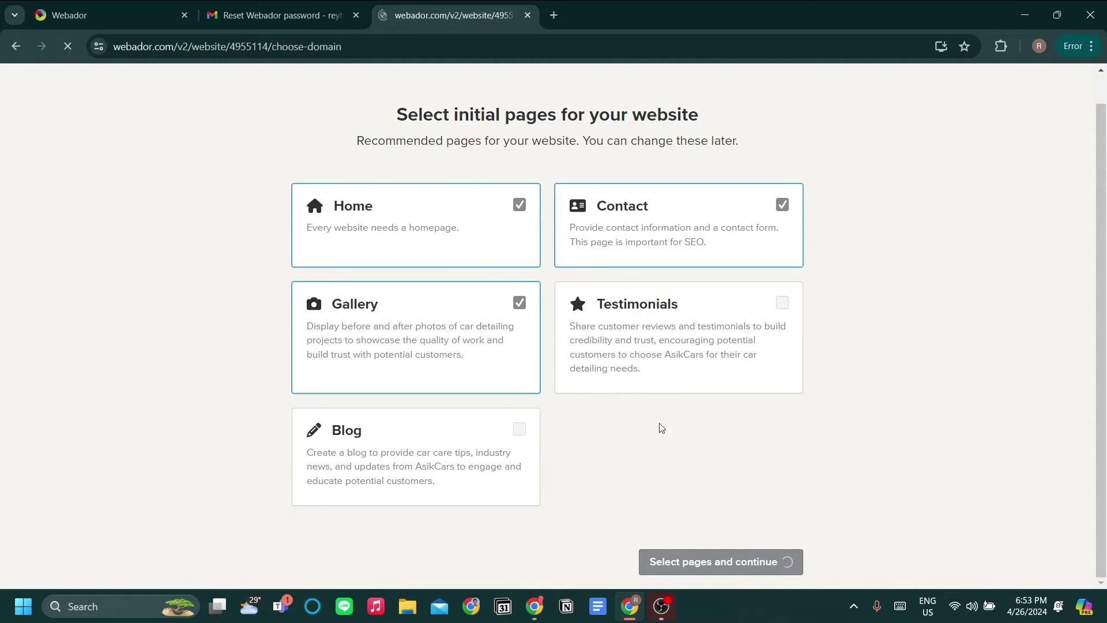
scroll(685, 434, "up", 1)
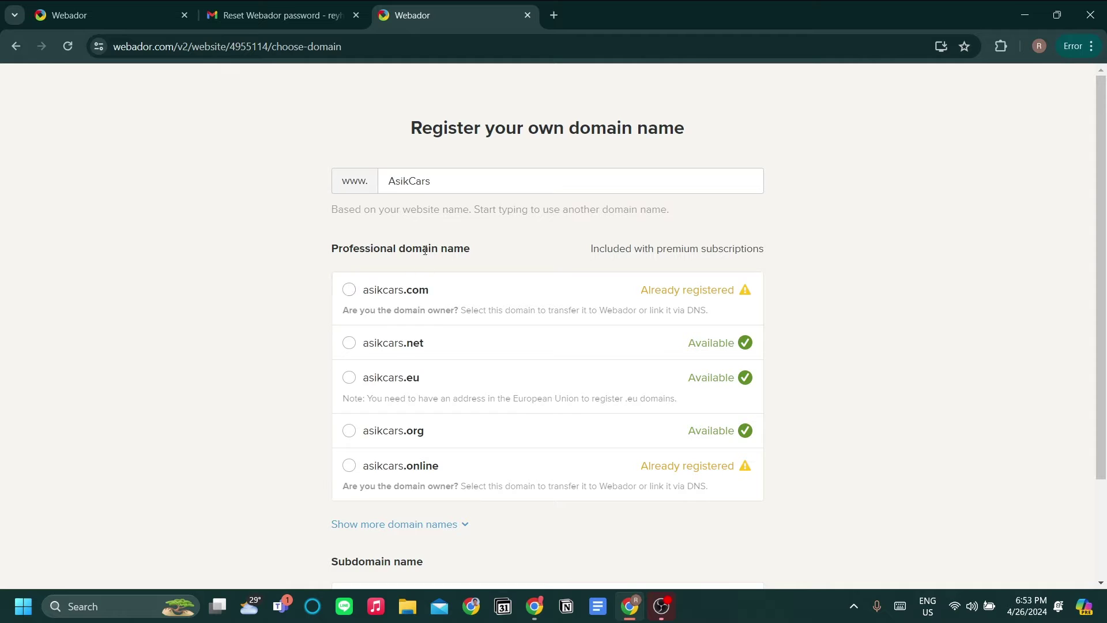
scroll(461, 254, "down", 2)
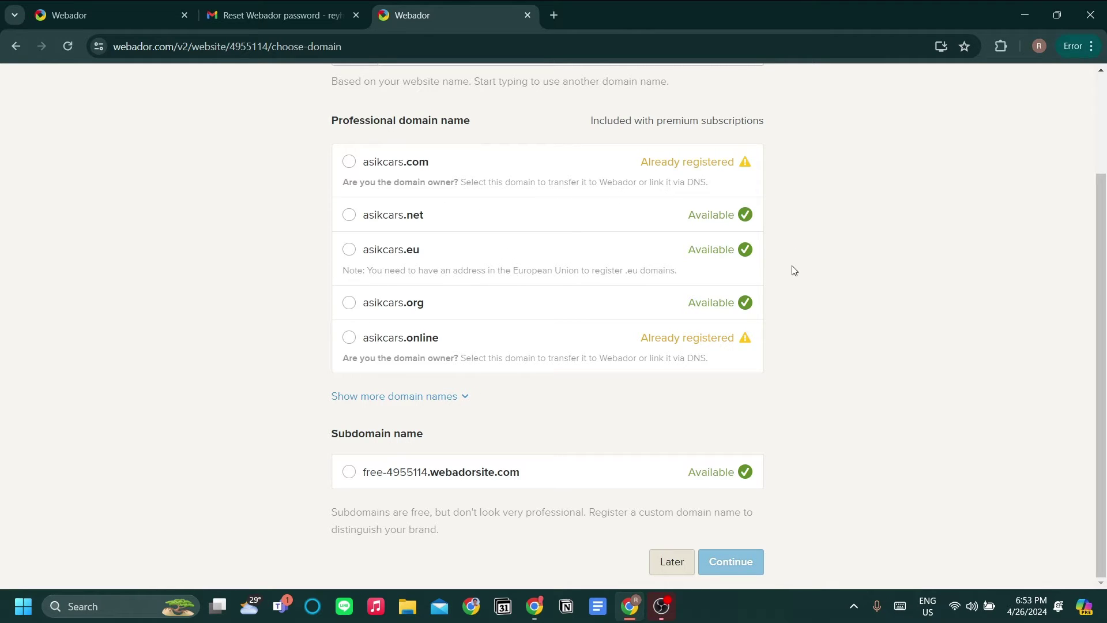
scroll(793, 242, "up", 1)
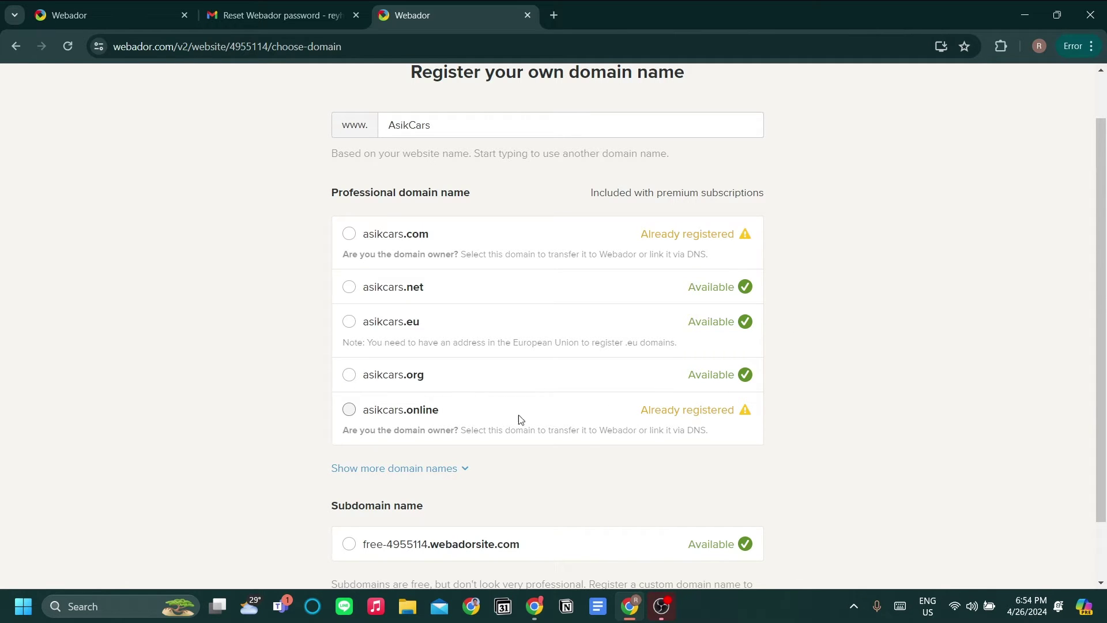
left_click_drag(517, 418, 353, 413)
left_click(271, 432)
Step: Select asikcars.online as the site's domain, after briefly trying asikcars.net
left_click(350, 410)
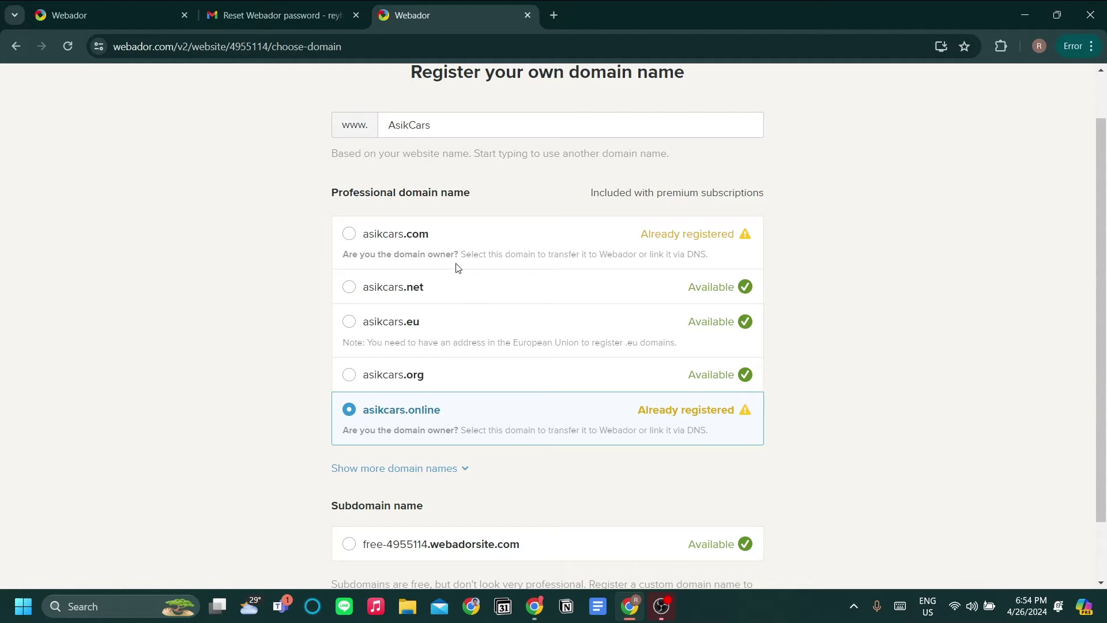
left_click(411, 298)
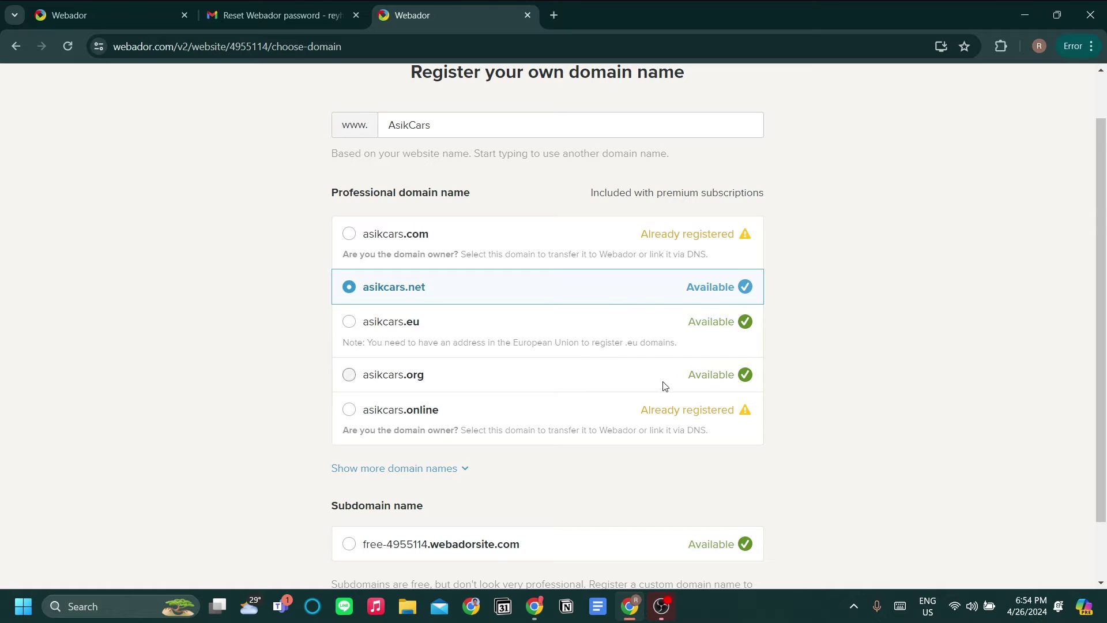
scroll(650, 400, "up", 1)
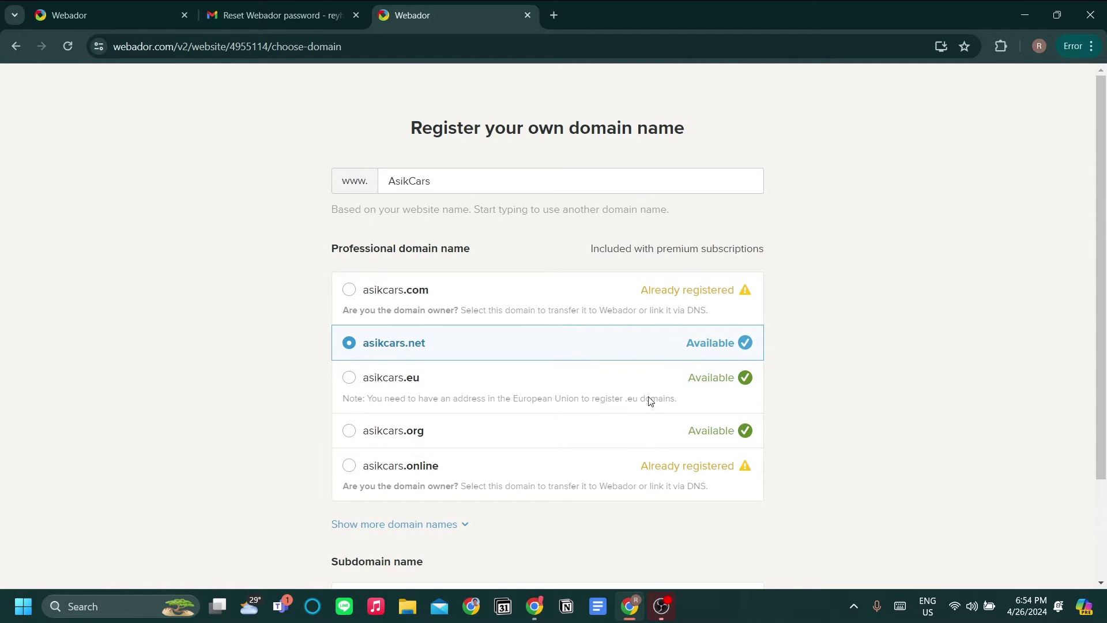
scroll(650, 397, "down", 2)
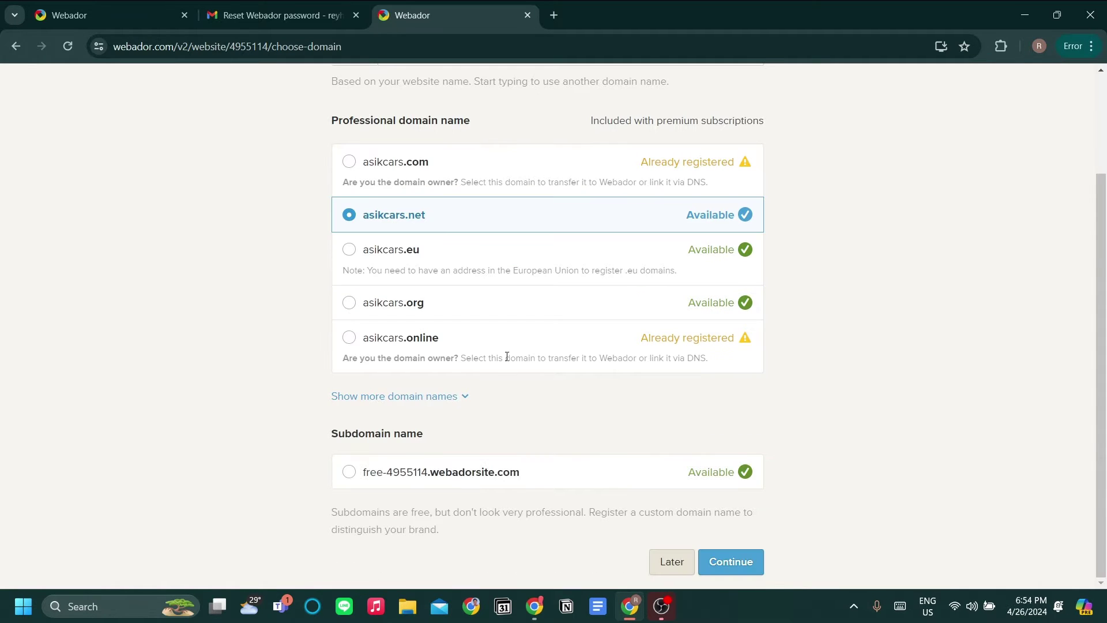
left_click(349, 338)
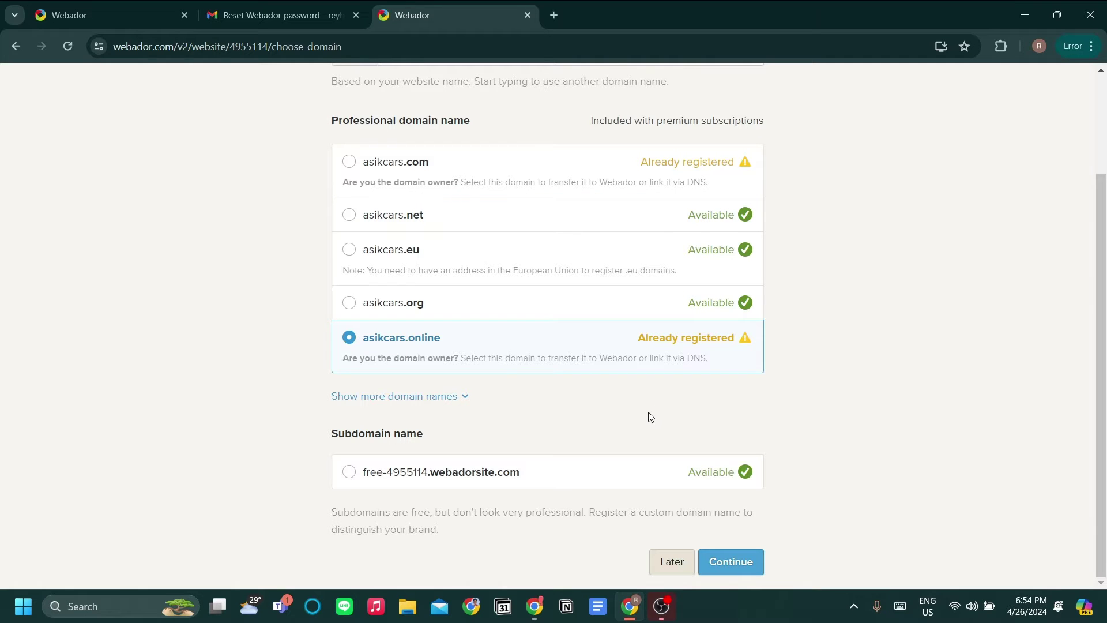
scroll(721, 520, "up", 2)
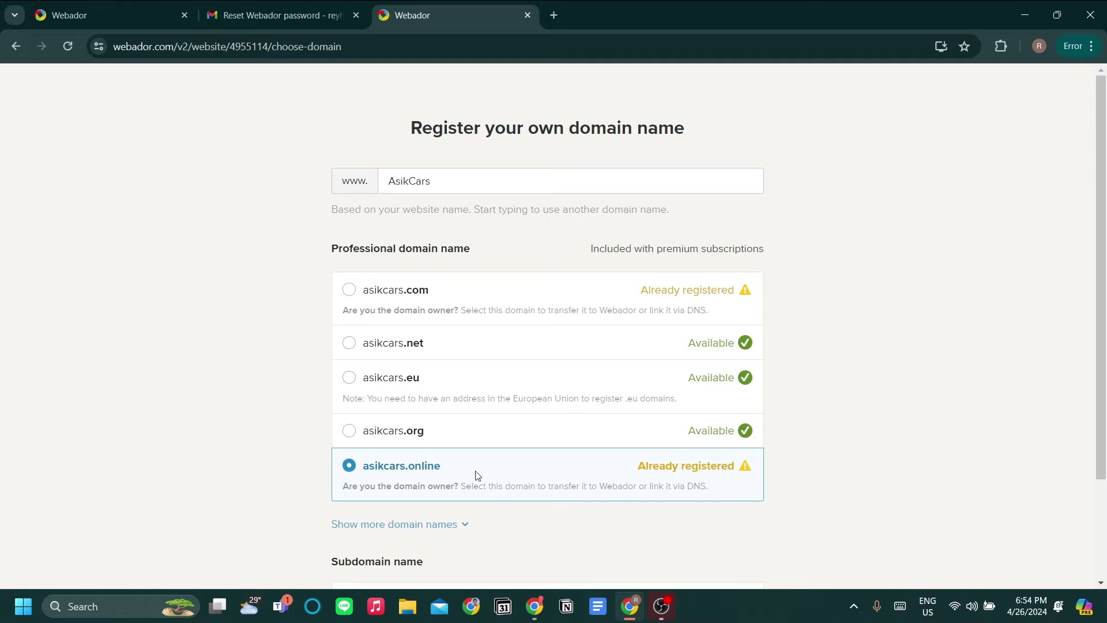
left_click_drag(441, 466, 374, 474)
scroll(521, 464, "down", 1)
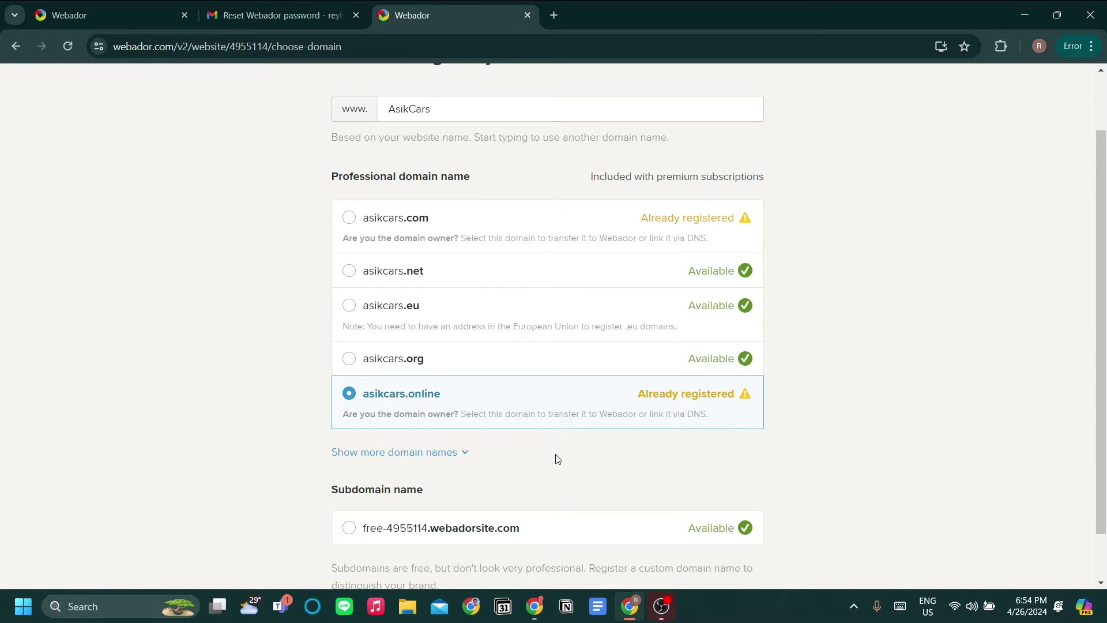
scroll(563, 456, "down", 1)
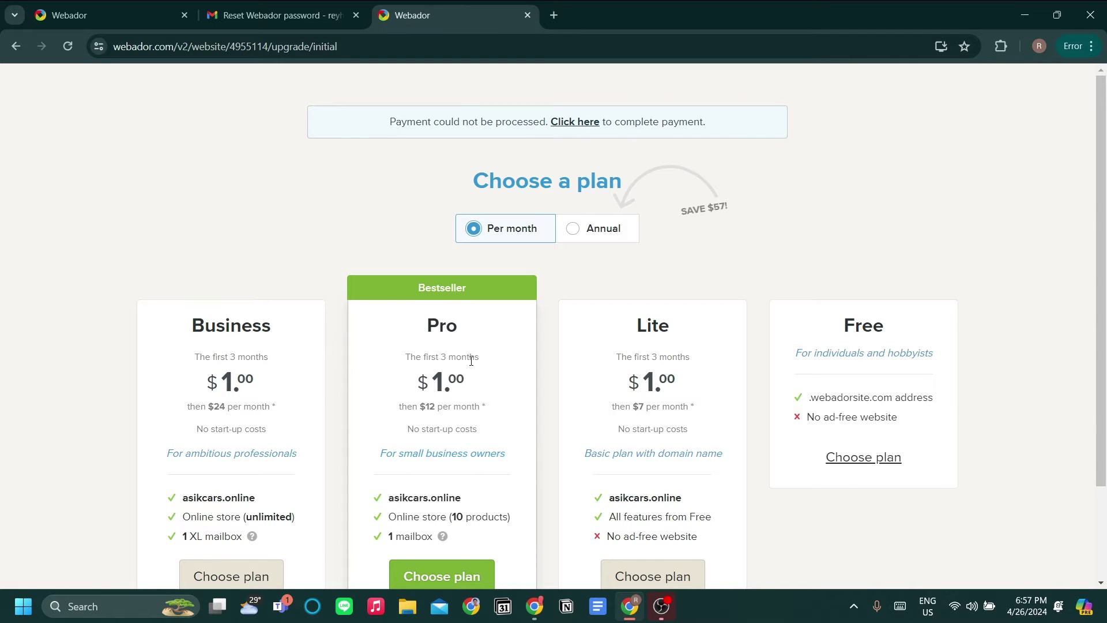
Step: Scroll through the Choose a plan page's monthly plan options
scroll(471, 360, "down", 2)
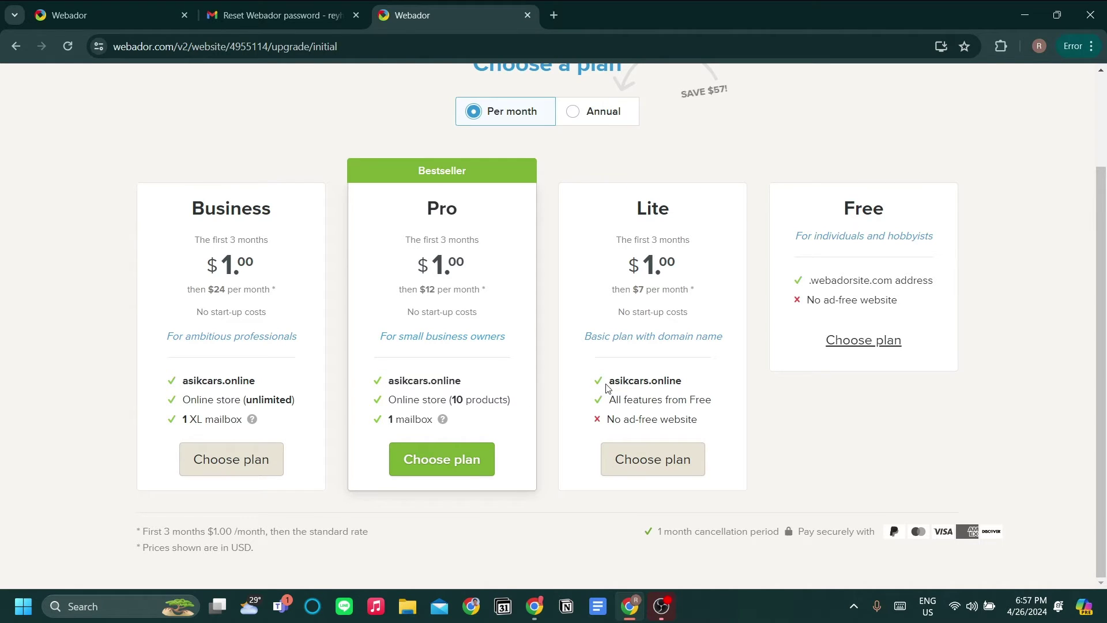
scroll(604, 387, "up", 2)
scroll(604, 386, "down", 1)
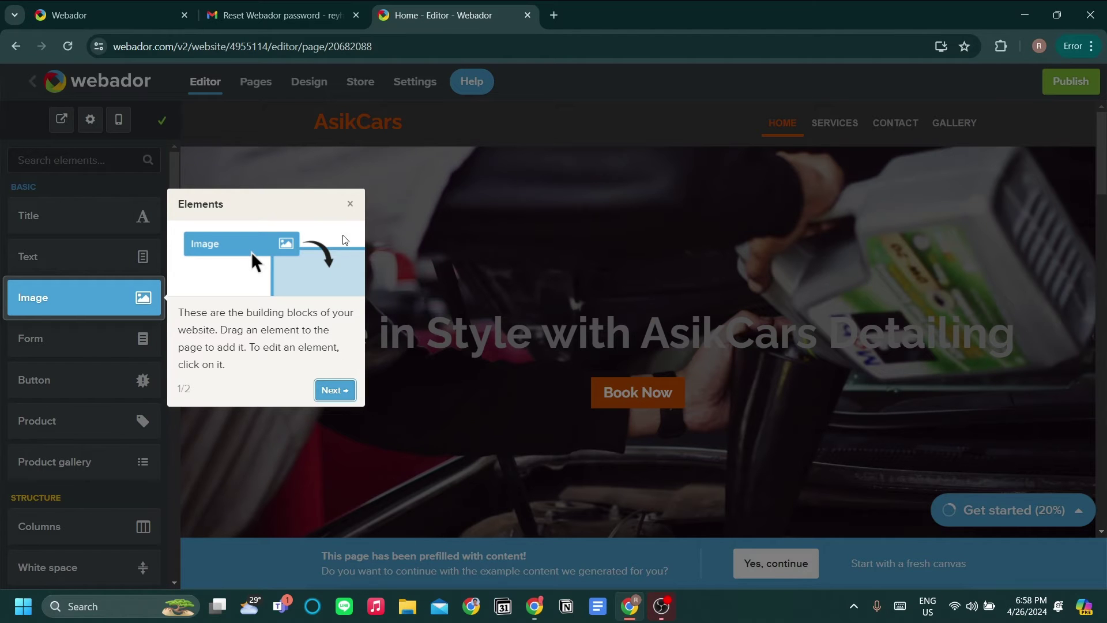
Step: Close the Elements tour and minimize the Get started checklist to its 40% badge
left_click(350, 204)
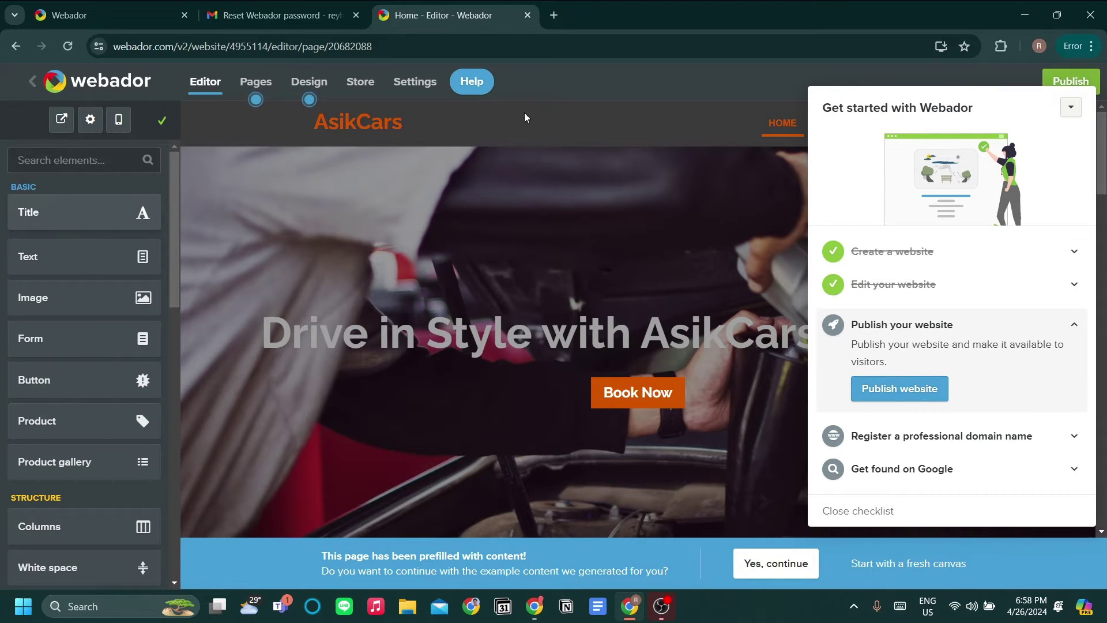
scroll(121, 305, "down", 7)
scroll(121, 304, "up", 7)
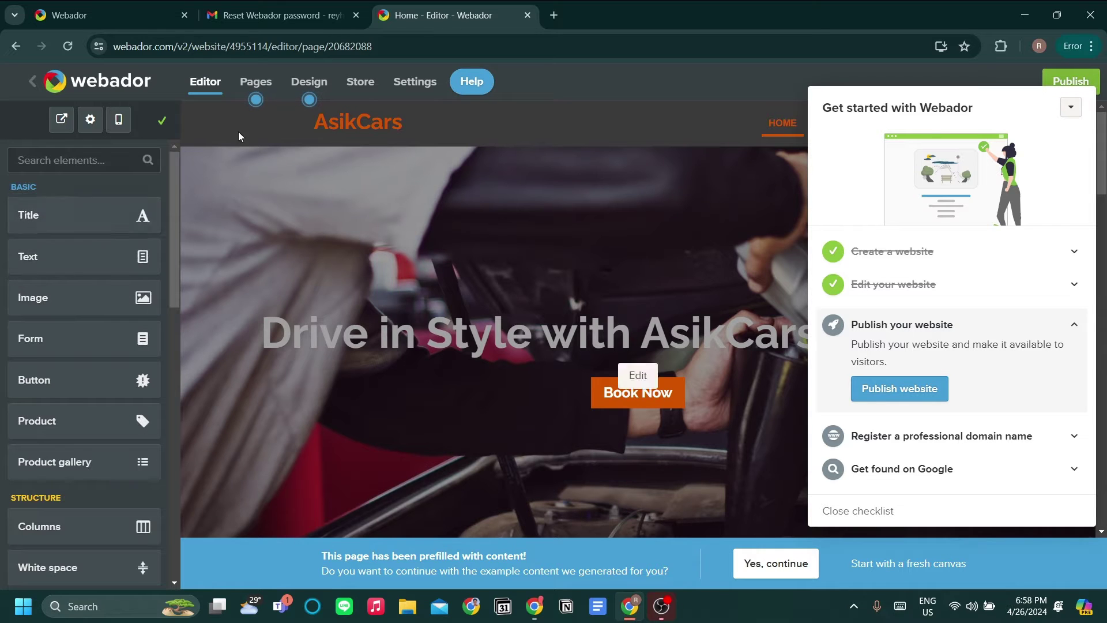
left_click(1072, 107)
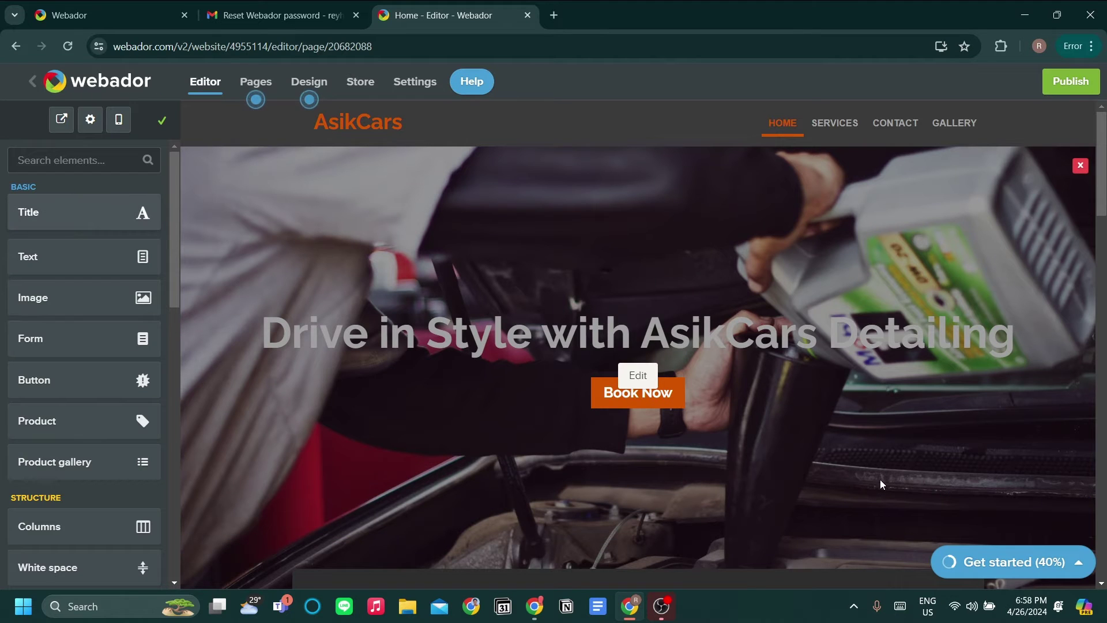
left_click(972, 561)
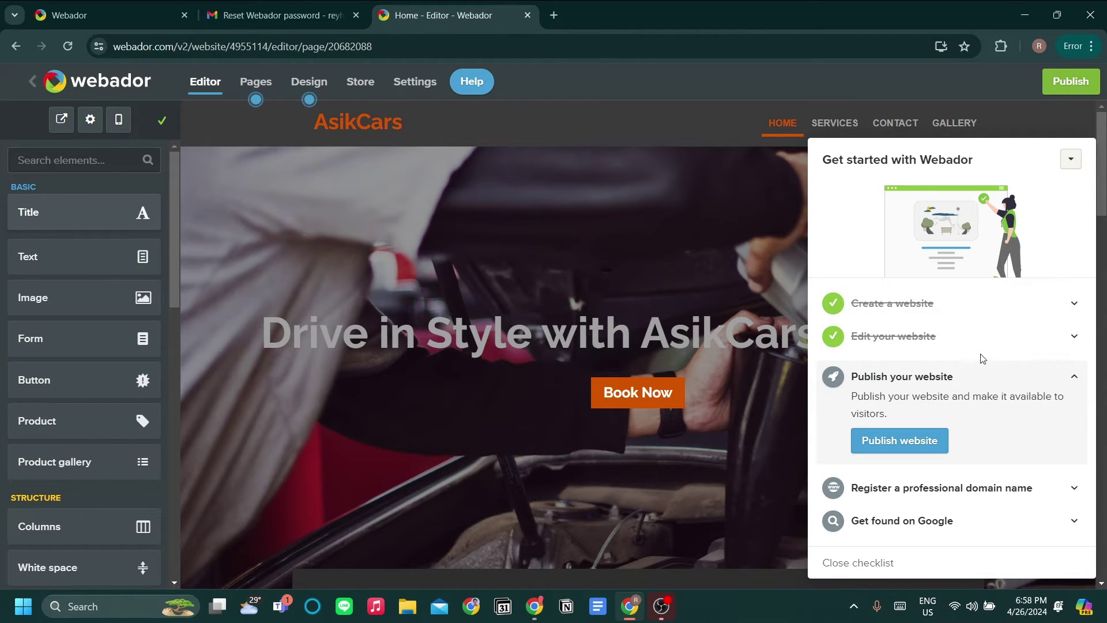
left_click(1071, 159)
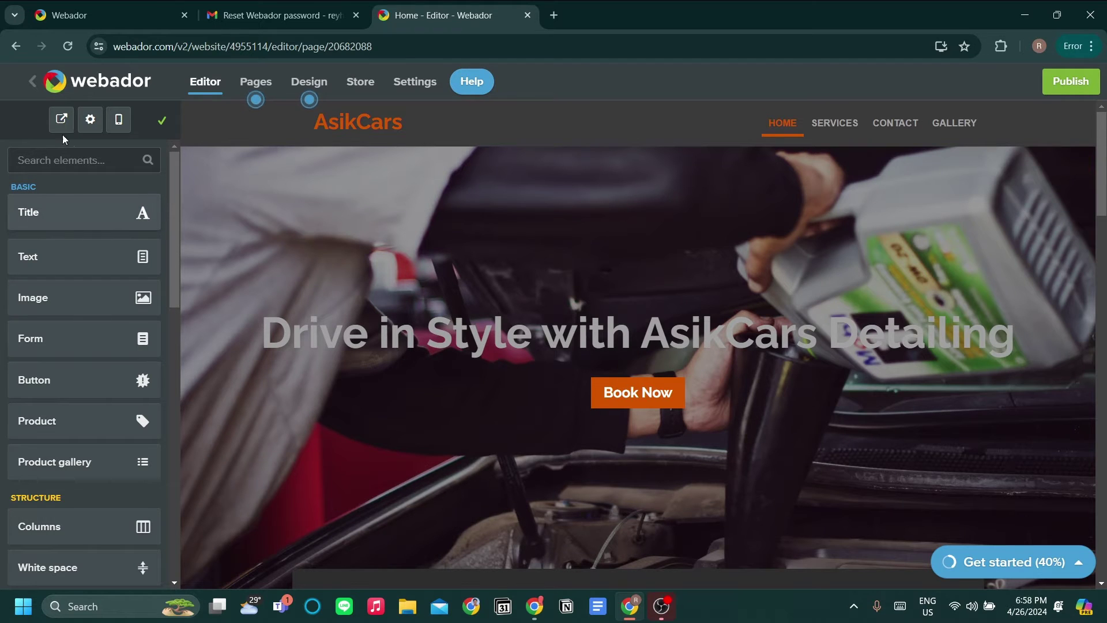
Step: Scroll through the Home page and return to the top
scroll(424, 282, "down", 3)
right_click(427, 280)
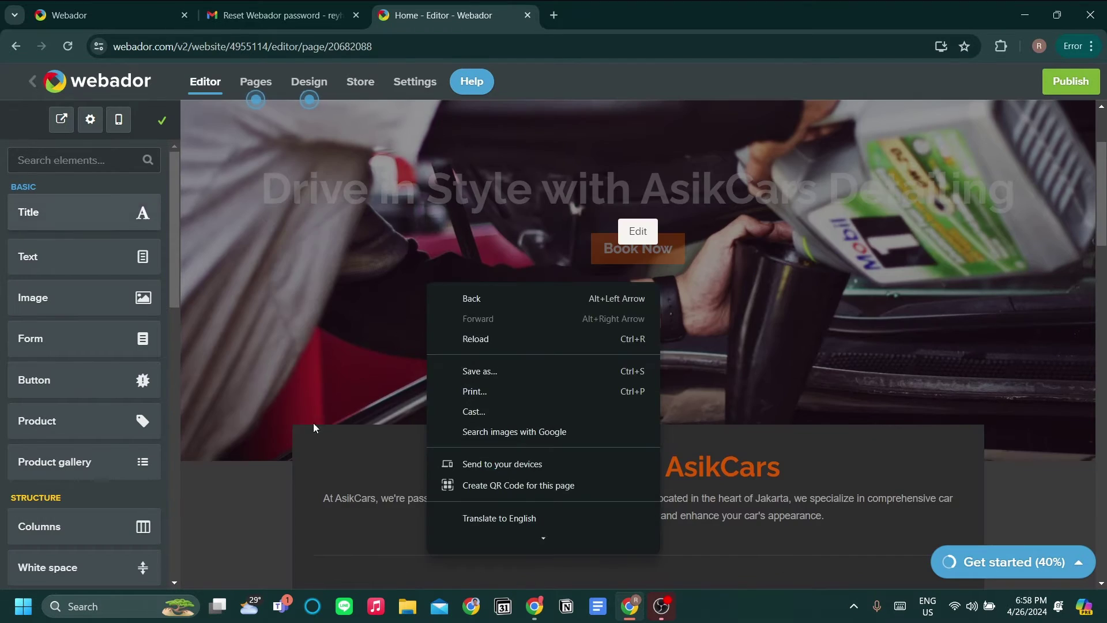
left_click(361, 430)
scroll(369, 421, "down", 4)
scroll(377, 412, "down", 4)
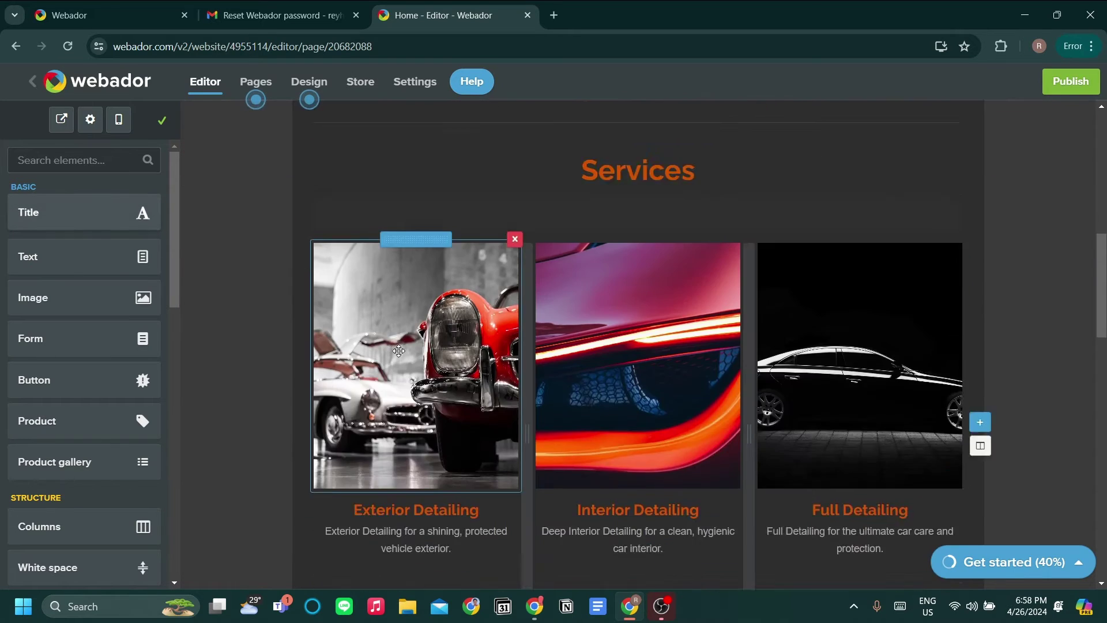
scroll(399, 345, "up", 8)
scroll(400, 345, "down", 10)
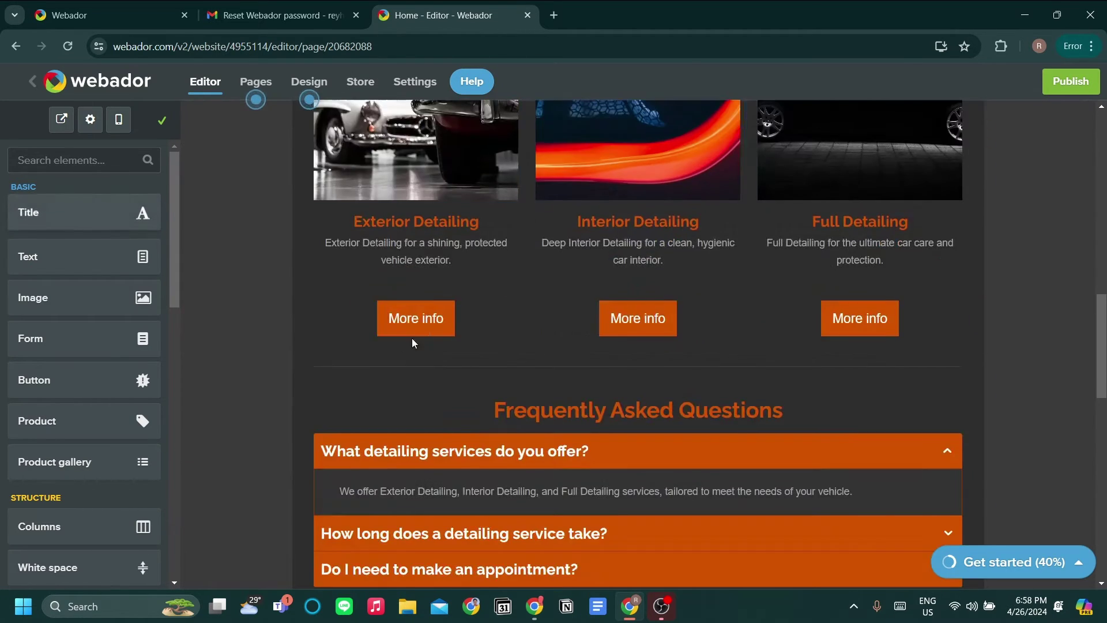
scroll(590, 329, "up", 10)
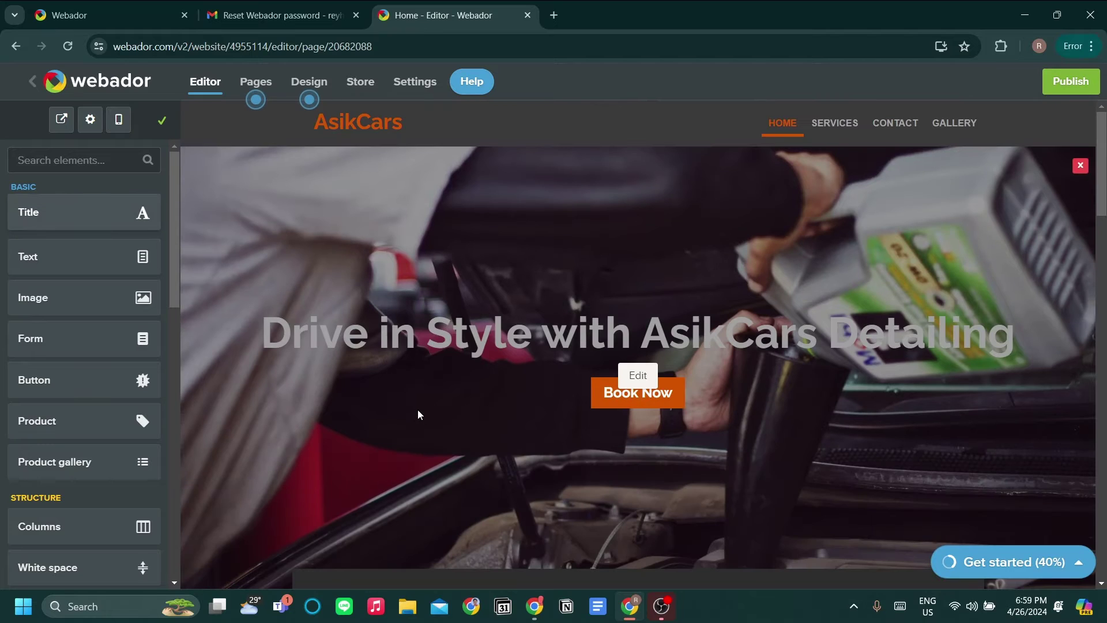
scroll(417, 409, "down", 4)
scroll(417, 413, "up", 4)
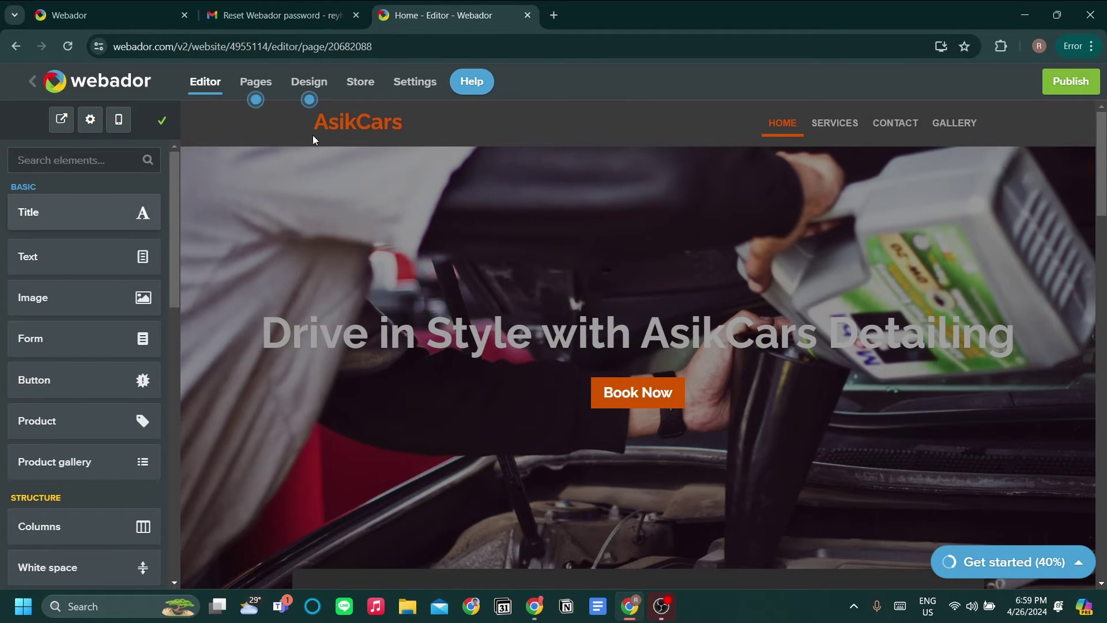
left_click(256, 82)
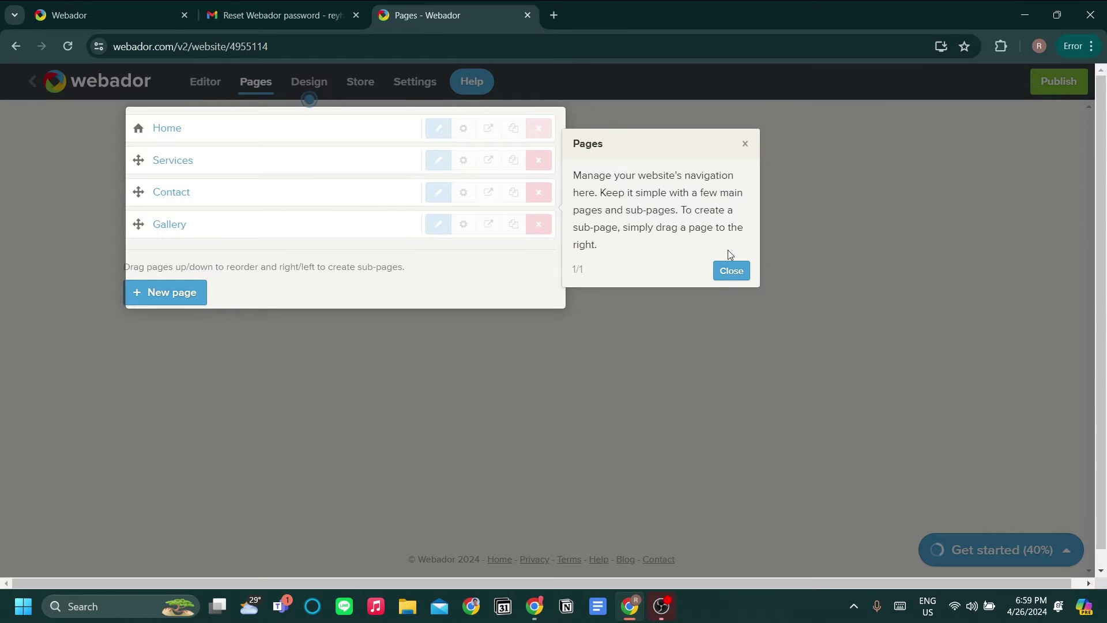
left_click(728, 271)
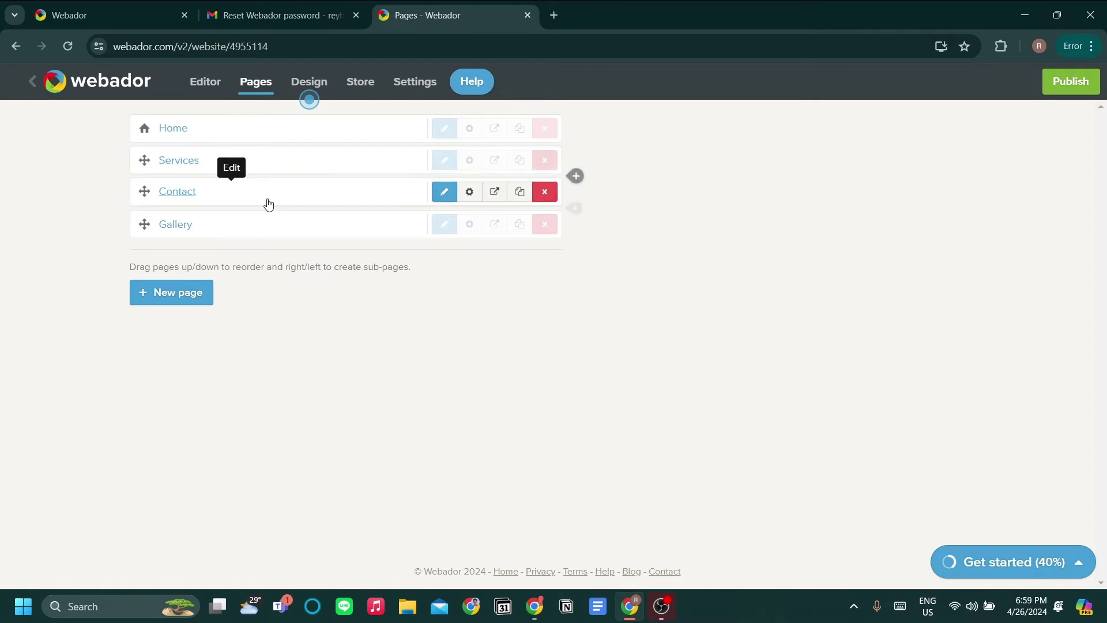
left_click_drag(225, 164, 278, 161)
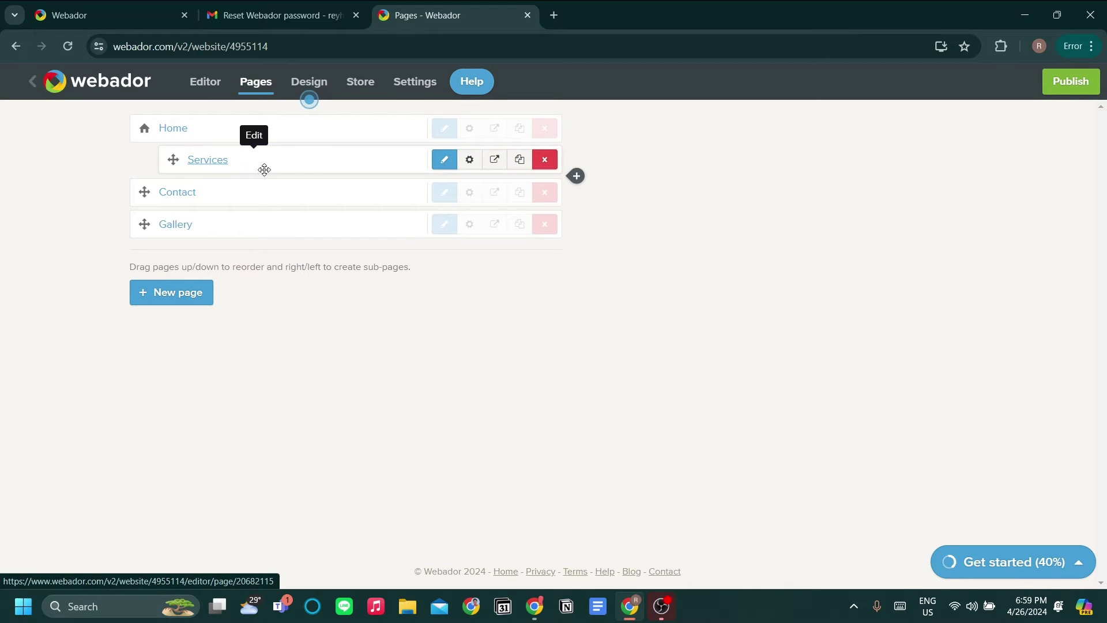
left_click_drag(311, 168, 286, 190)
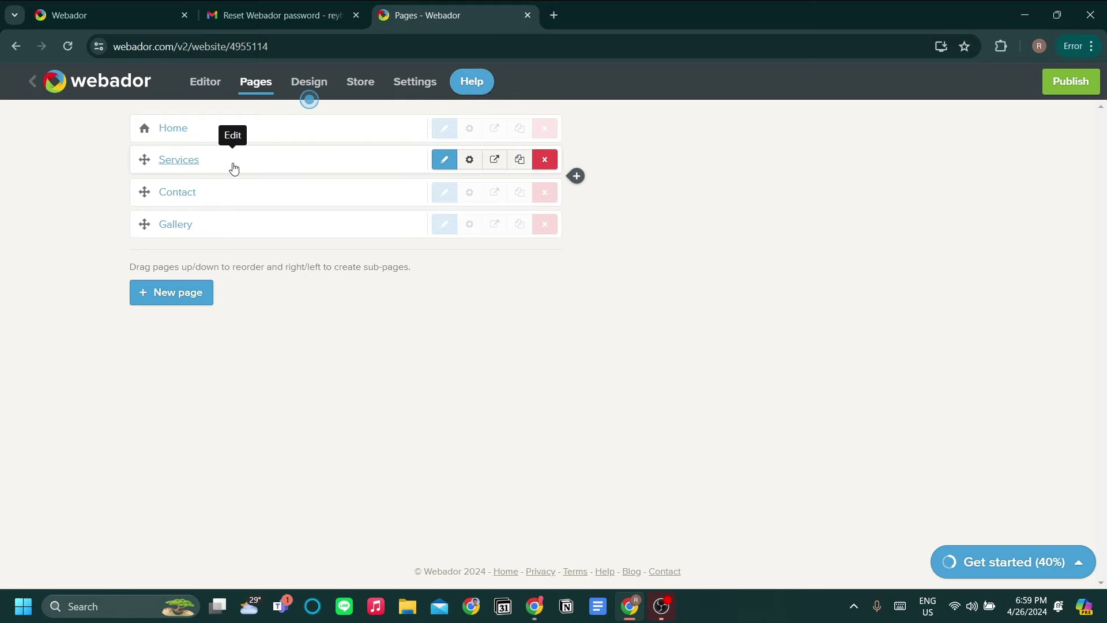
left_click(216, 81)
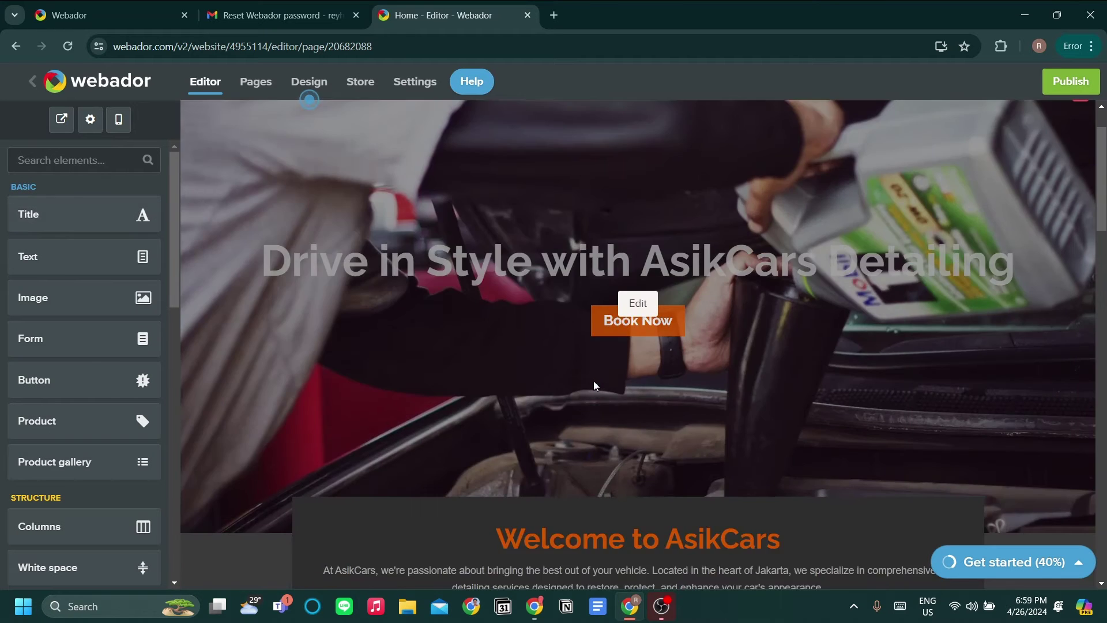
Step: Follow the Exterior Detailing More info link to the Services page and scroll through it
scroll(599, 381, "down", 10)
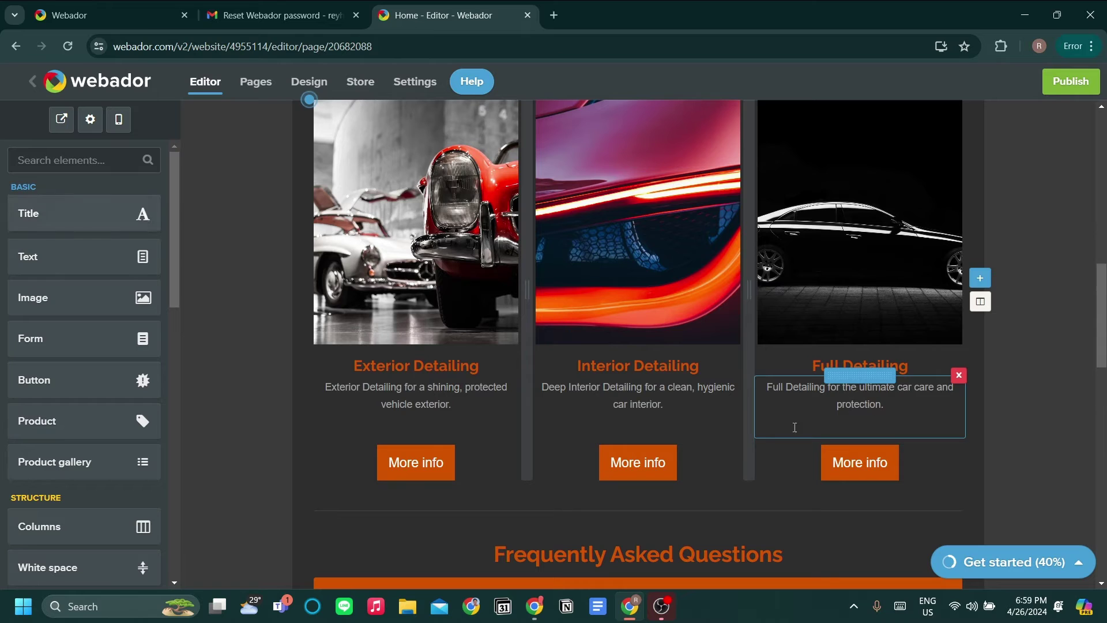
left_click(422, 463)
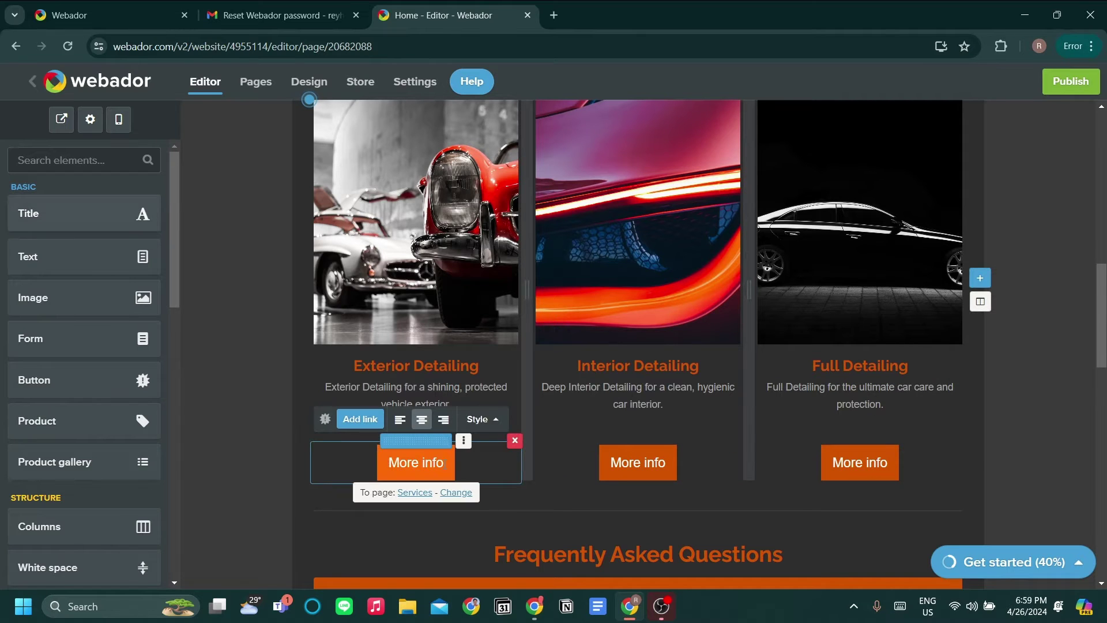
left_click(422, 493)
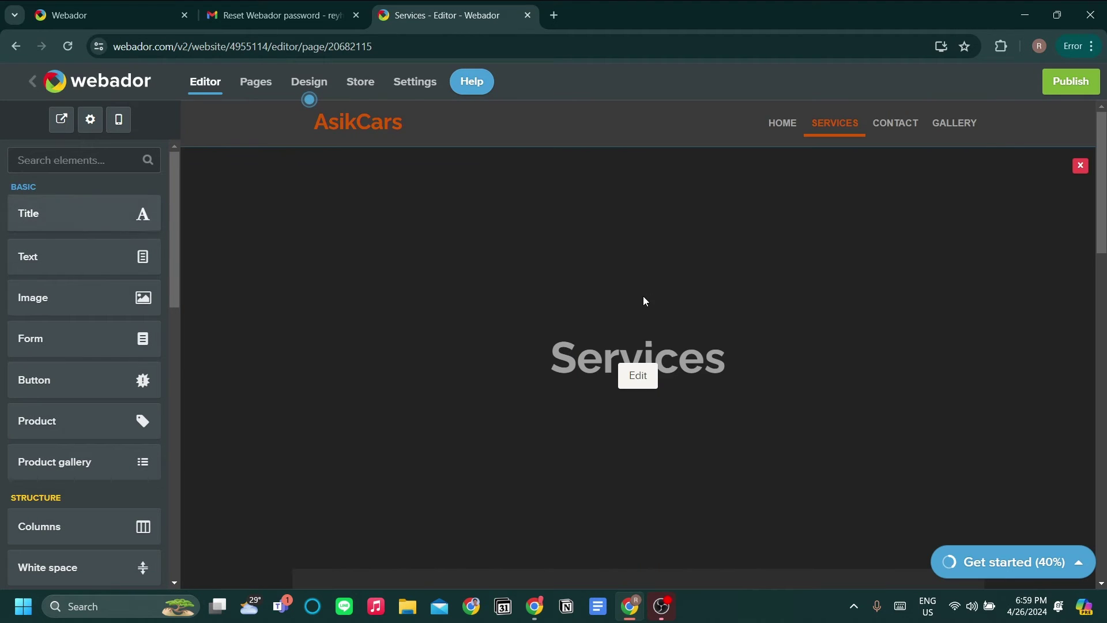
scroll(639, 305, "down", 20)
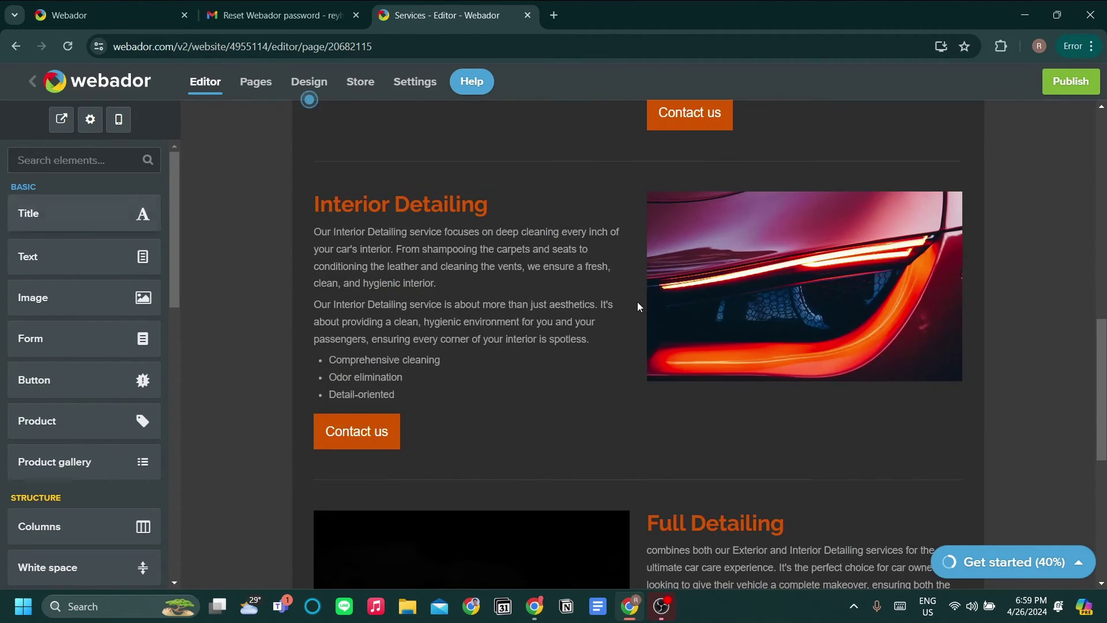
scroll(638, 302, "up", 10)
scroll(721, 331, "down", 4)
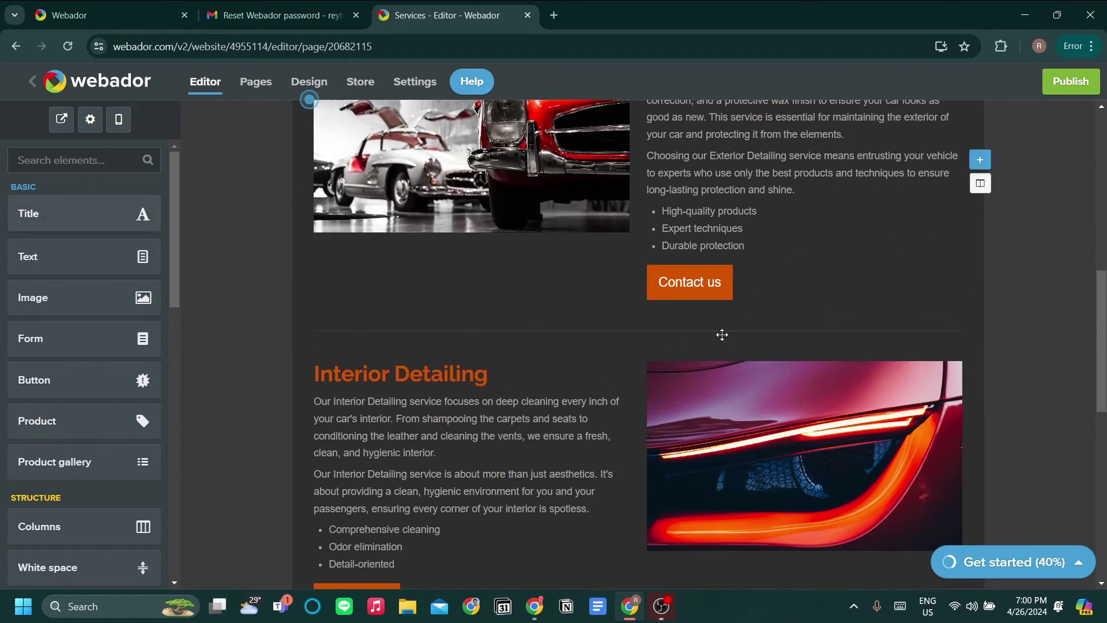
scroll(715, 297, "up", 2)
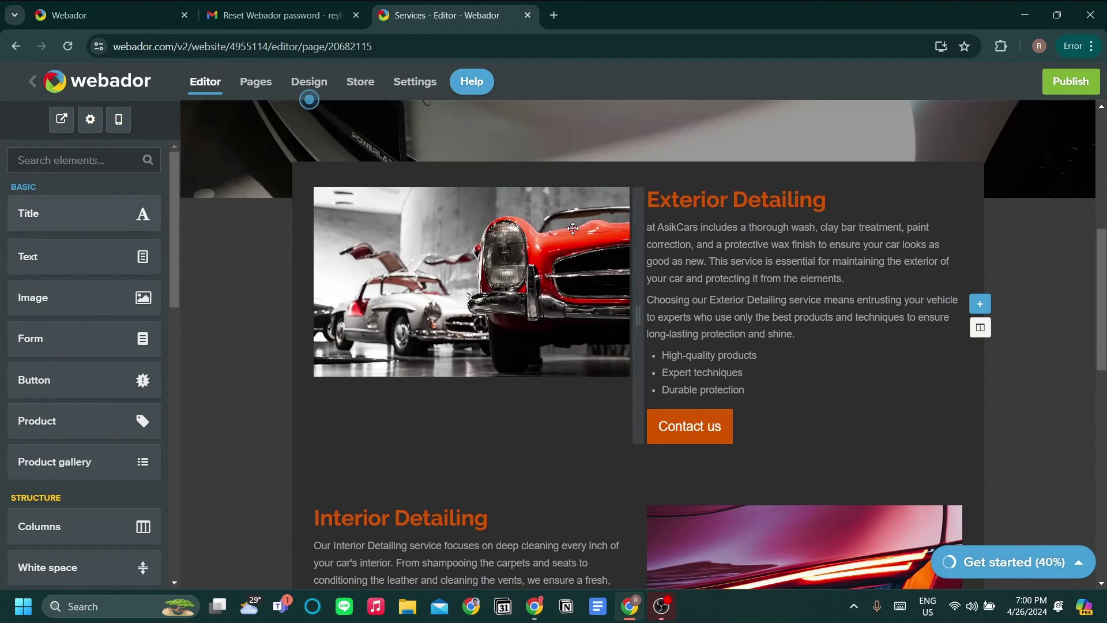
scroll(613, 345, "down", 8)
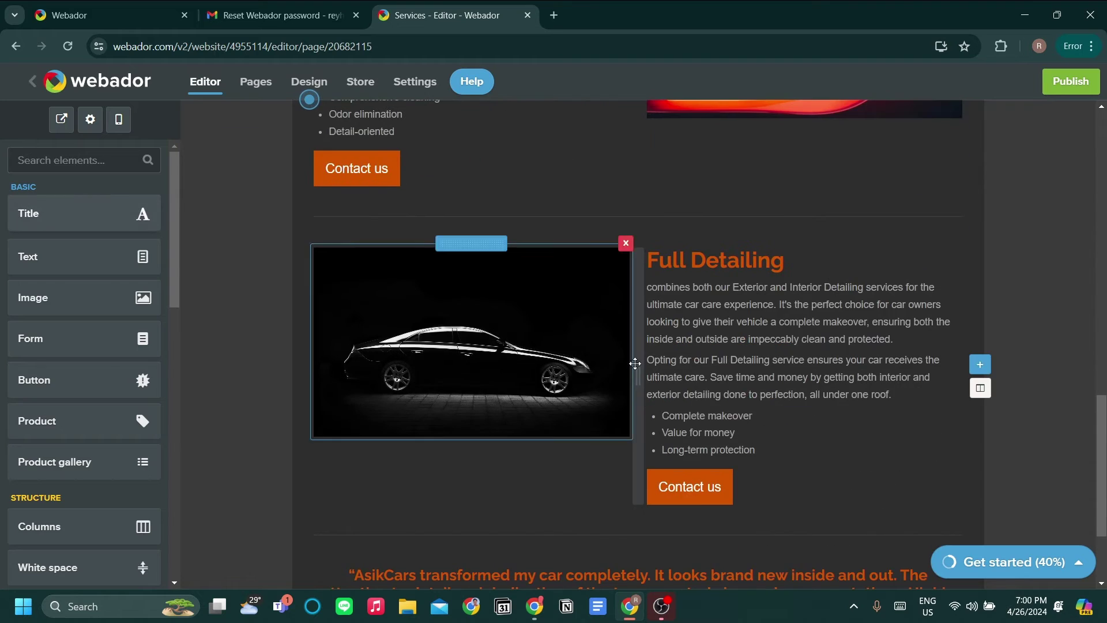
scroll(672, 376, "up", 6)
scroll(673, 375, "up", 10)
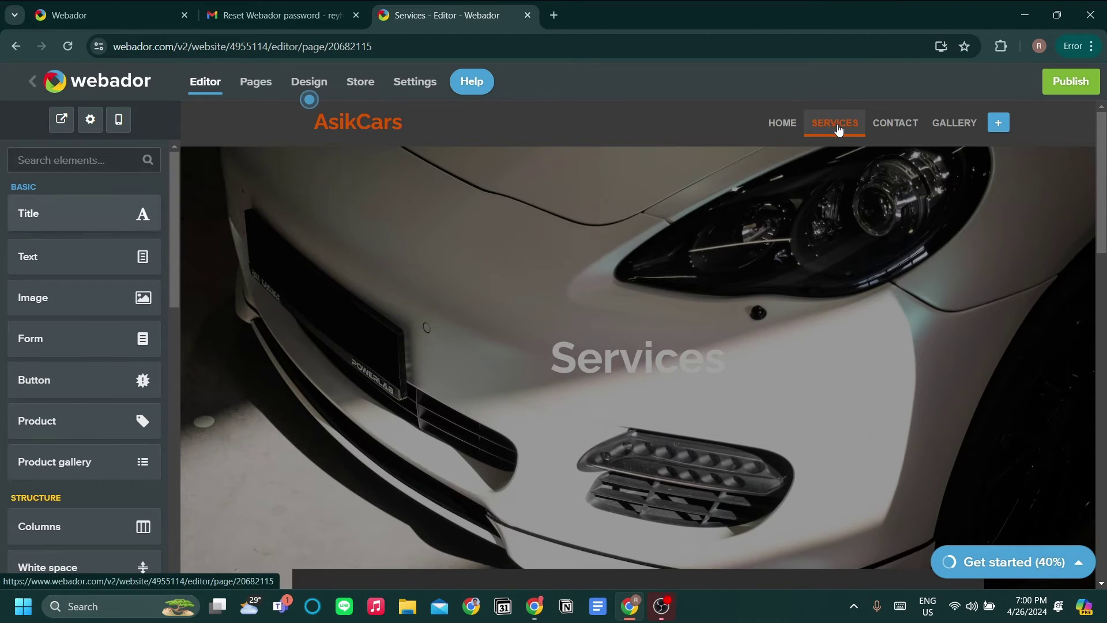
scroll(704, 381, "down", 8)
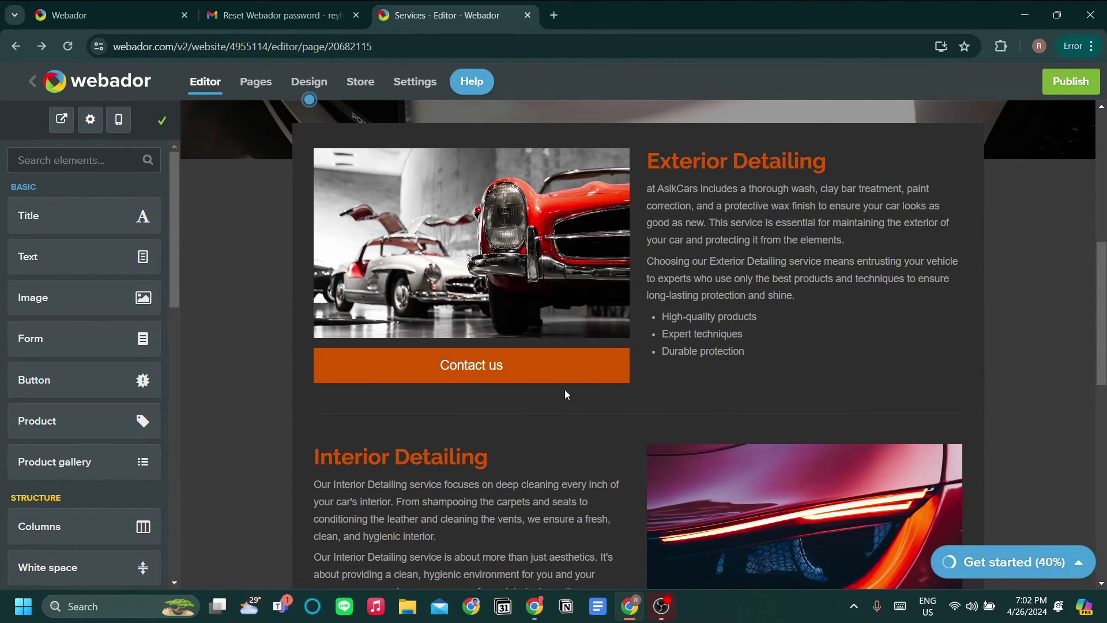
scroll(773, 371, "down", 6)
scroll(754, 371, "up", 8)
scroll(721, 404, "down", 2)
scroll(720, 422, "up", 2)
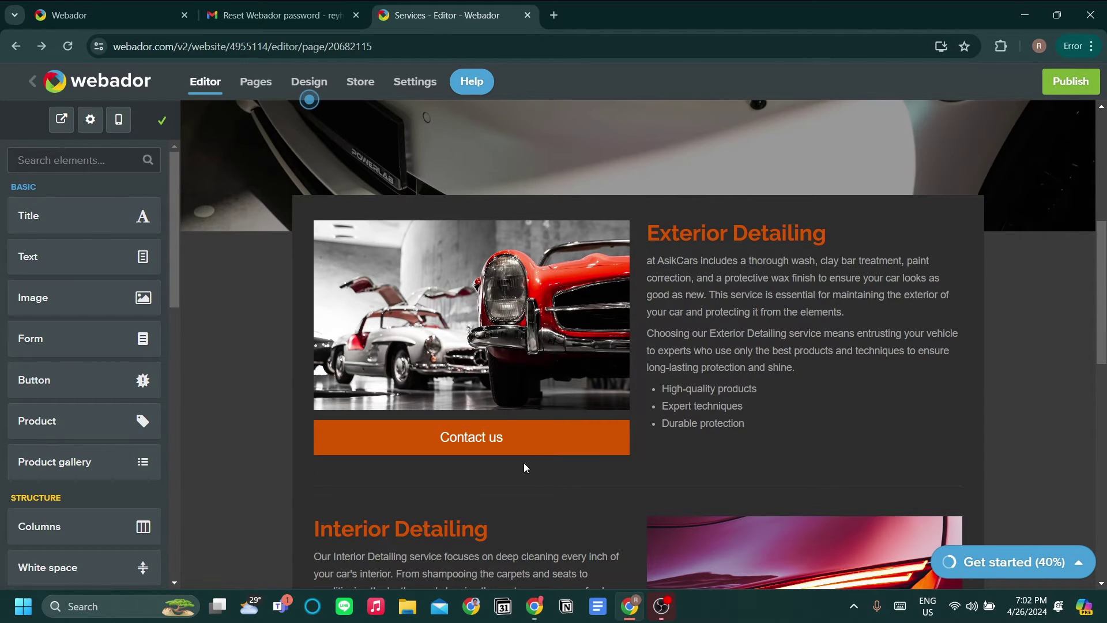
Step: Change the Exterior Detailing button text from 'Contact us' to 'More Details'
left_click(516, 445)
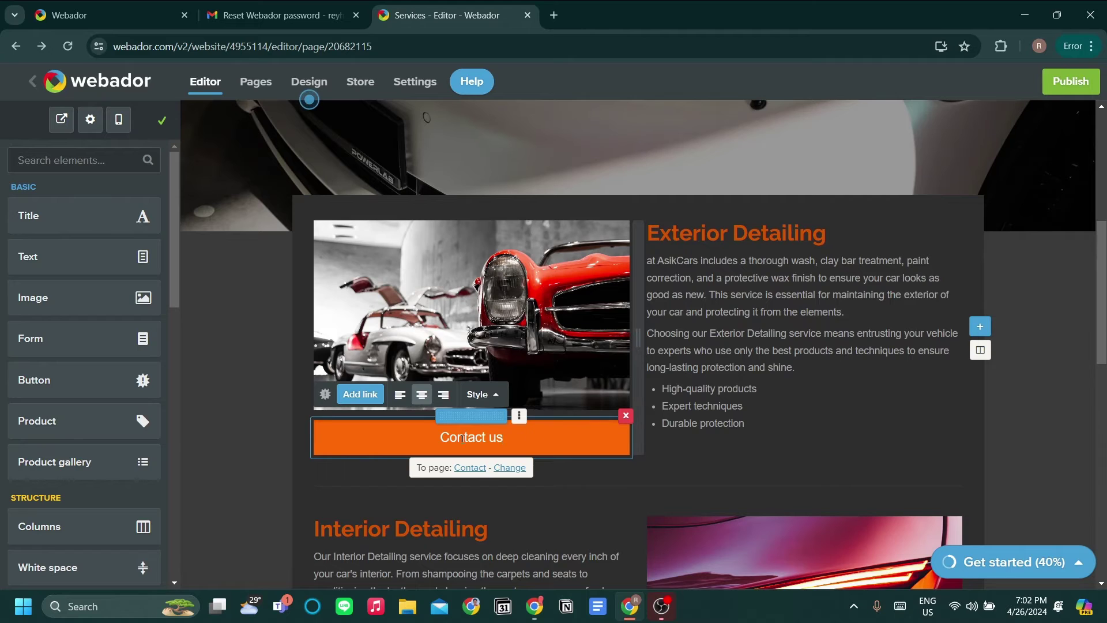
key("ctrl+a")
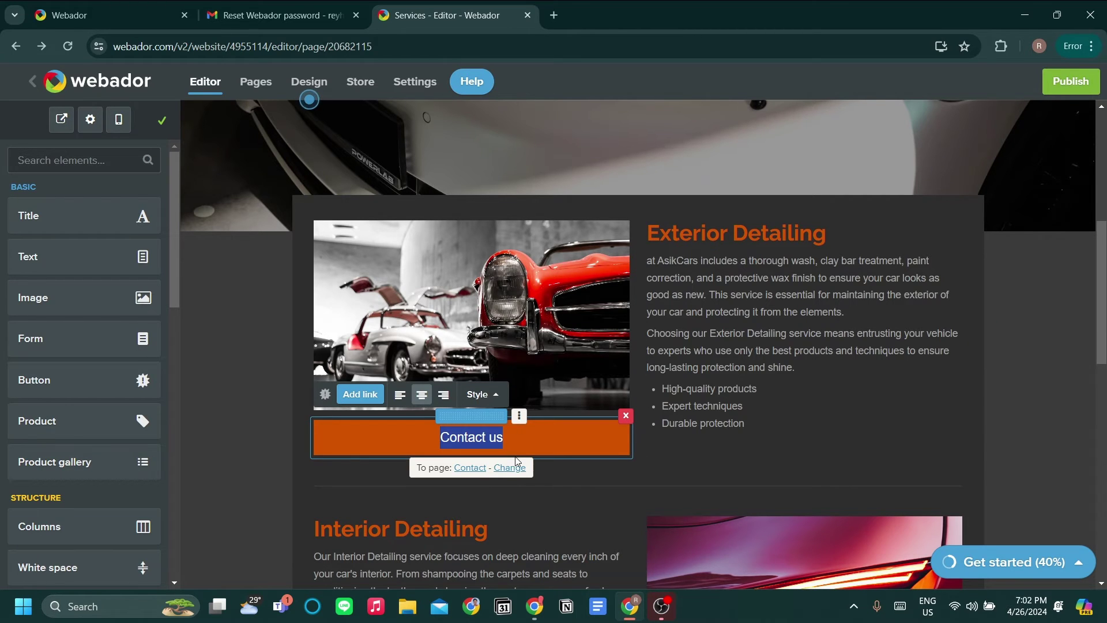
type("More Detalis")
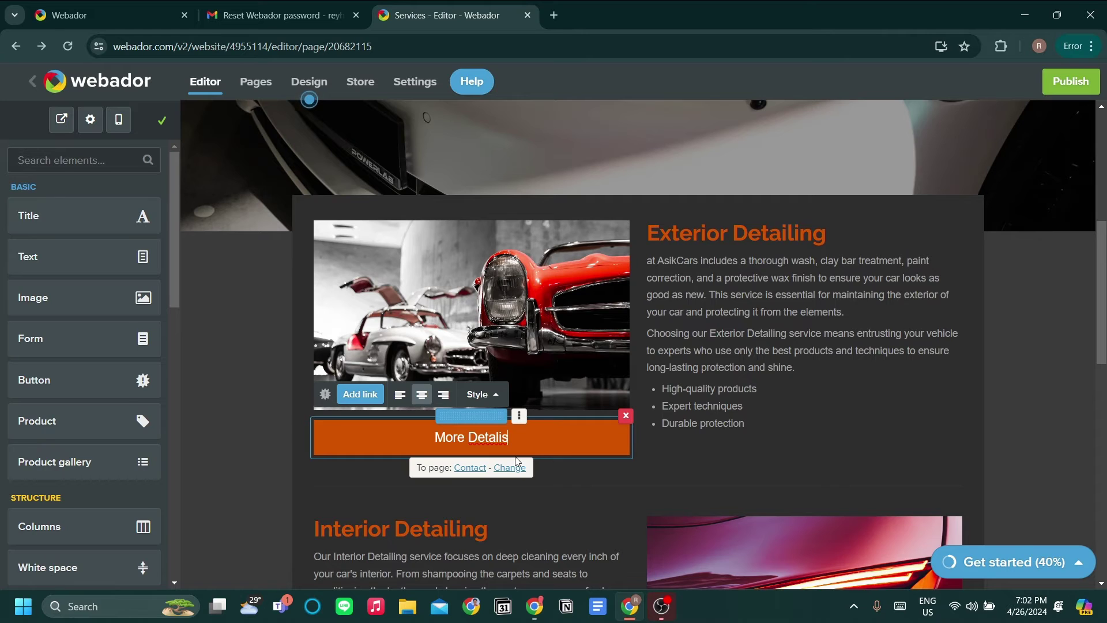
key("BackSpace")
key("BackSpace")
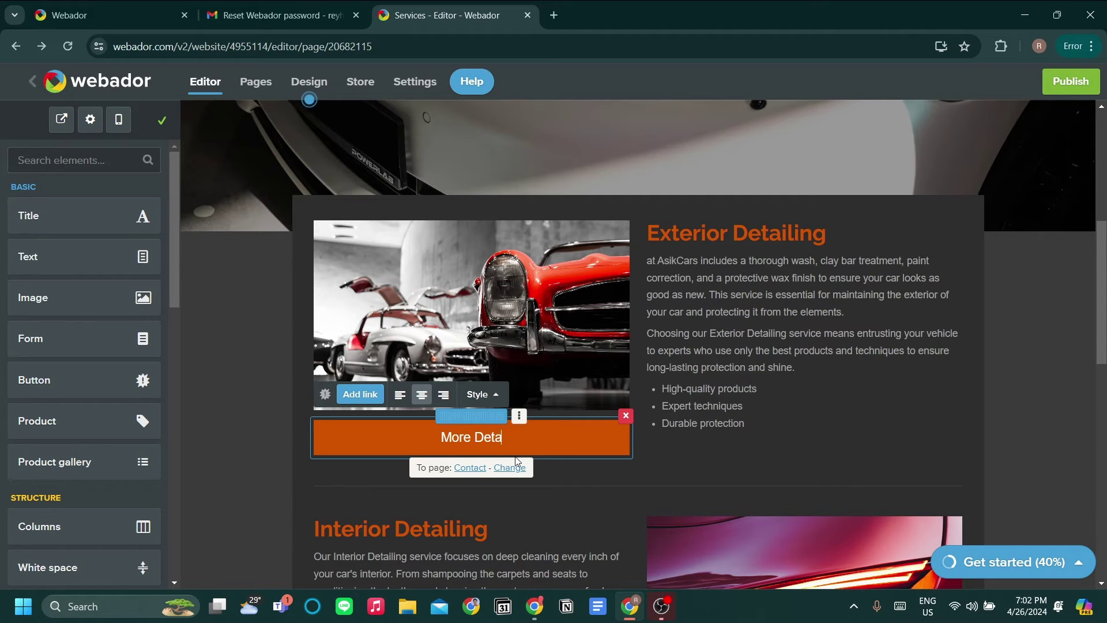
type("ils")
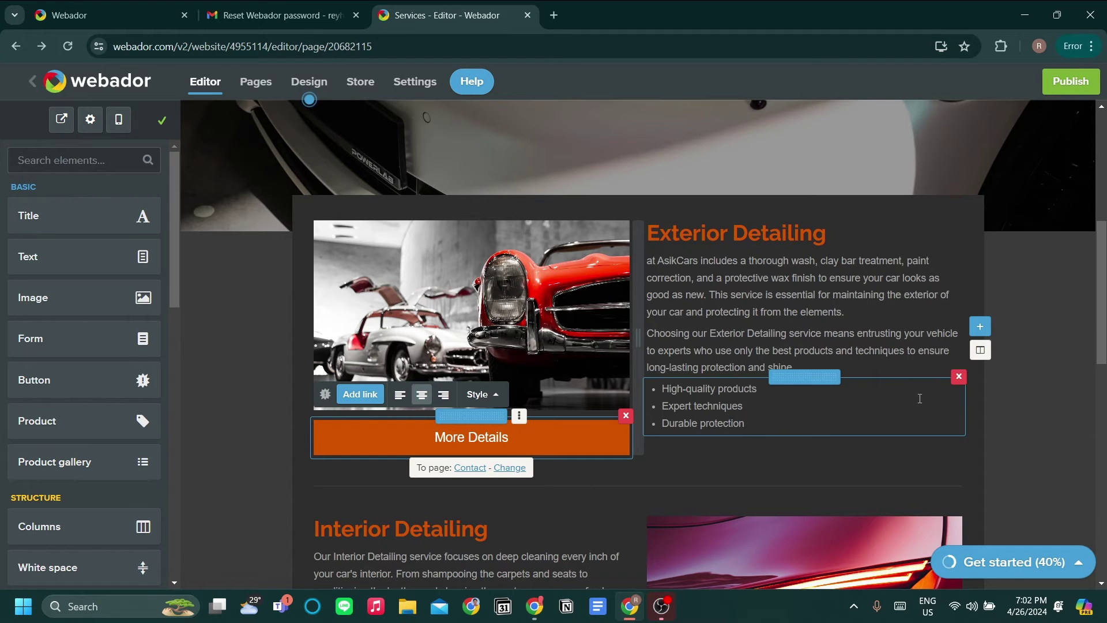
left_click(956, 440)
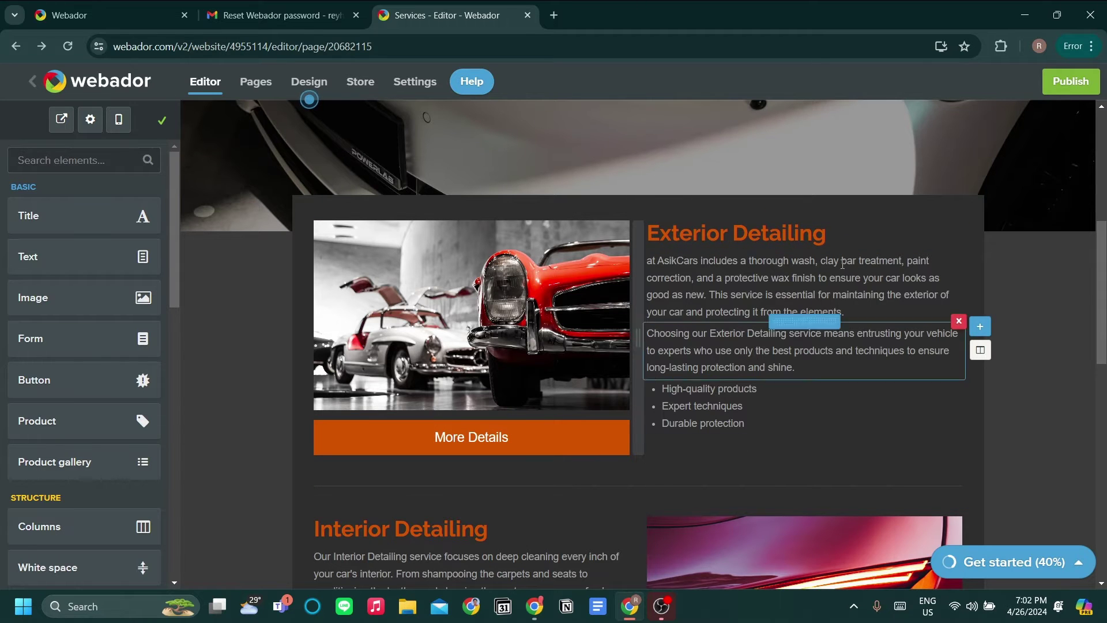
Step: Relabel the Interior and Full Detailing buttons as 'More Details'
scroll(600, 327, "down", 7)
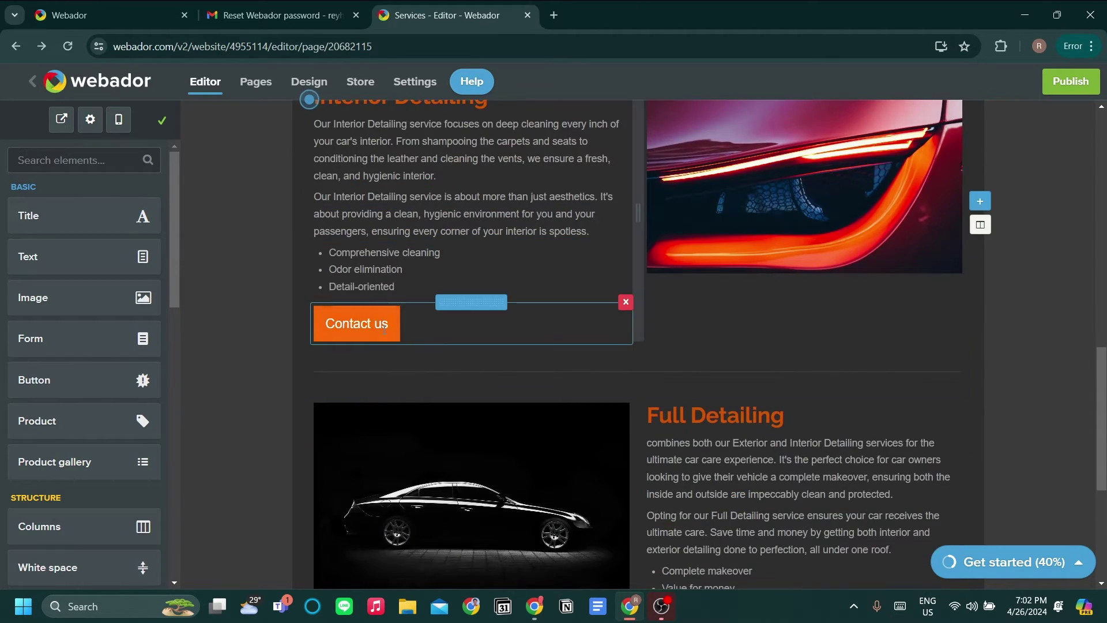
left_click(428, 331)
scroll(429, 330, "up", 4)
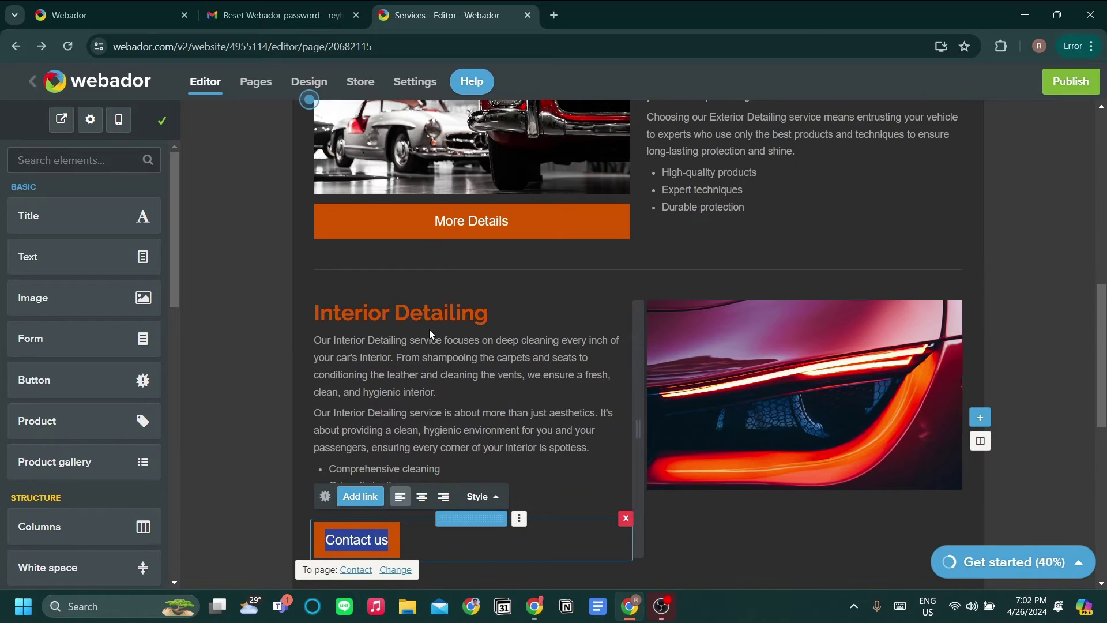
type("More Details")
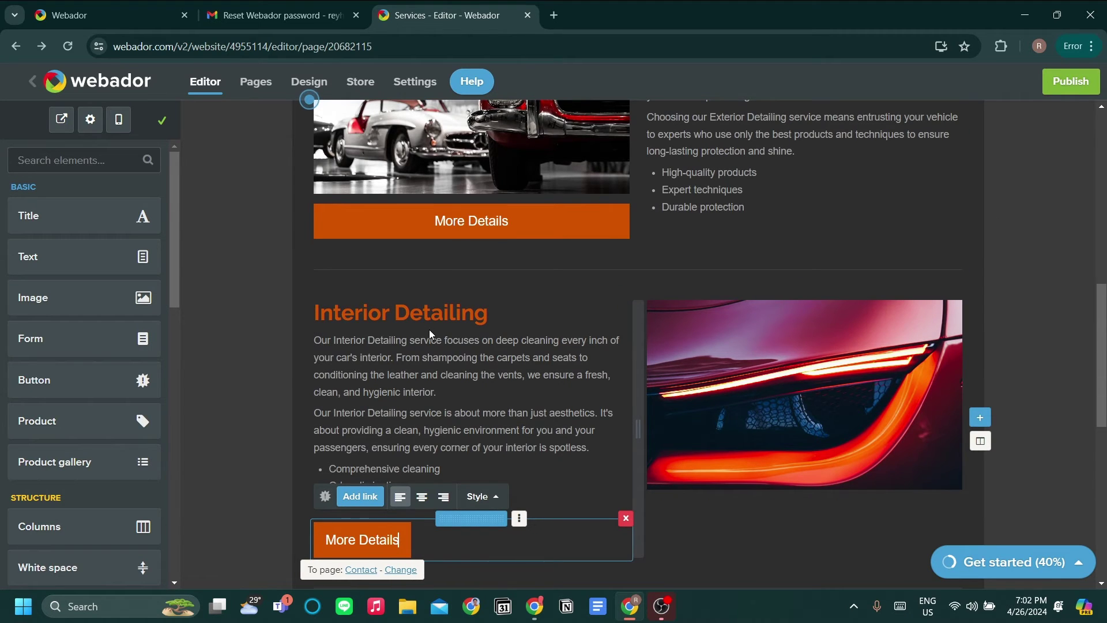
scroll(429, 330, "down", 9)
left_click(709, 355)
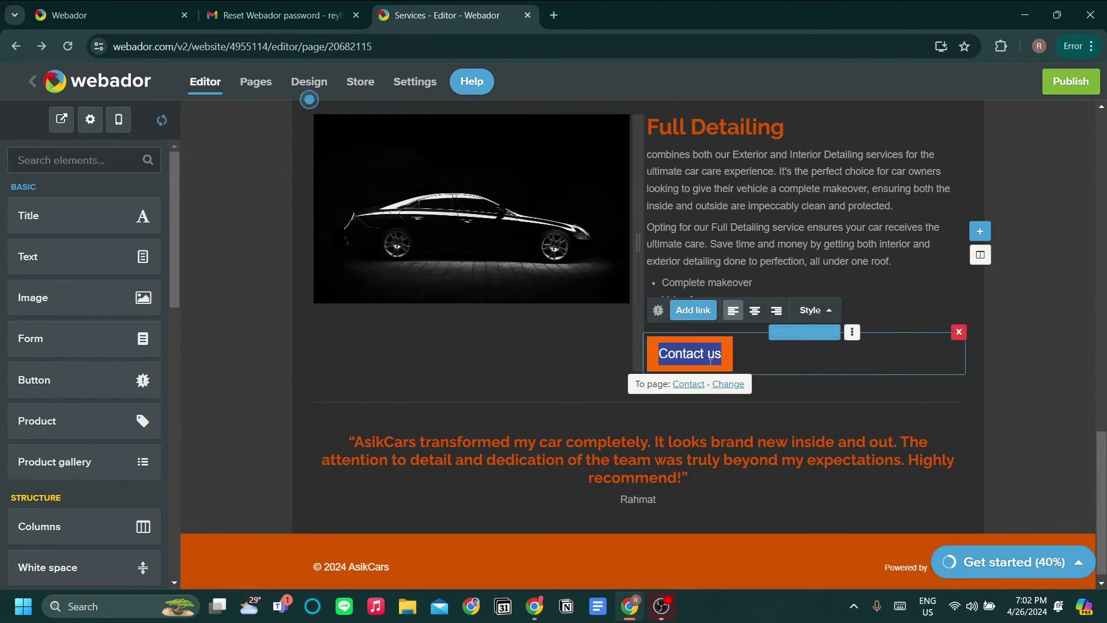
type("More D")
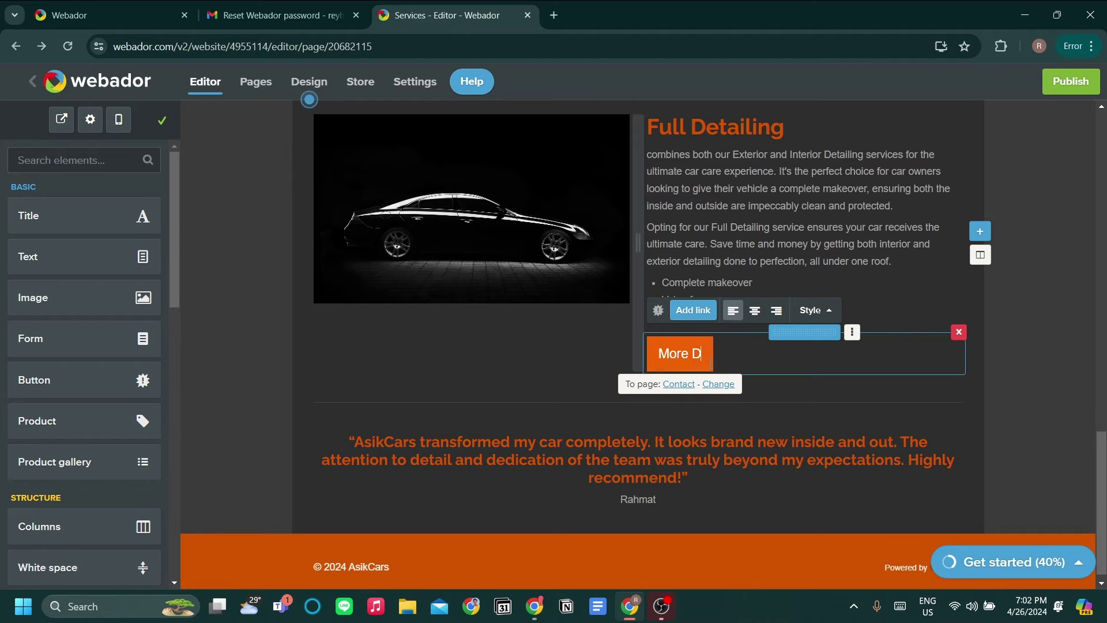
type("etails")
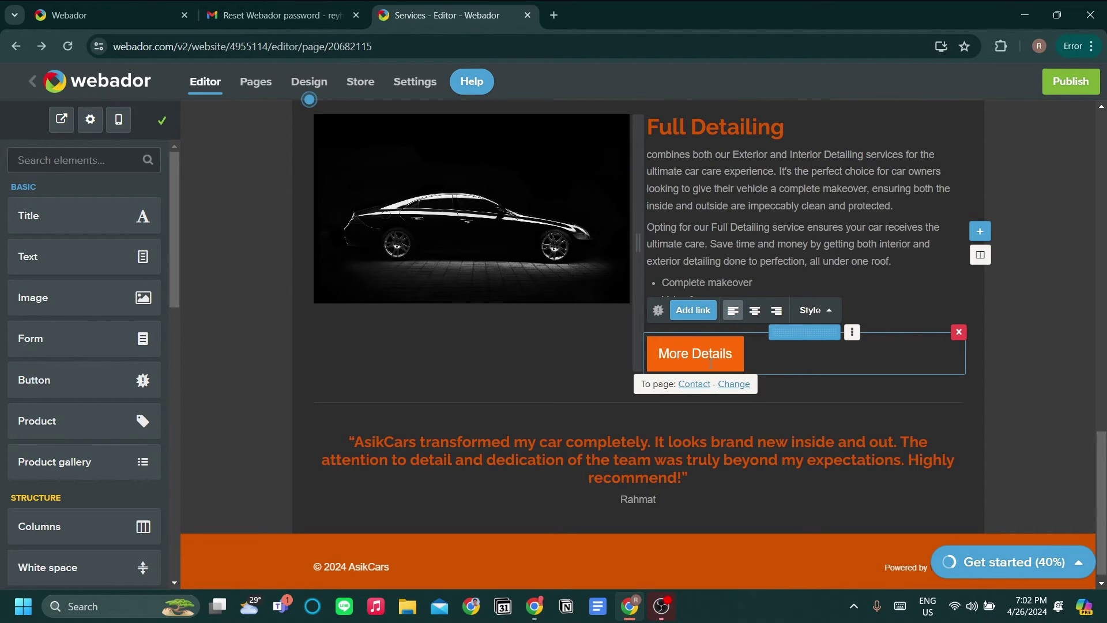
key("BackSpace")
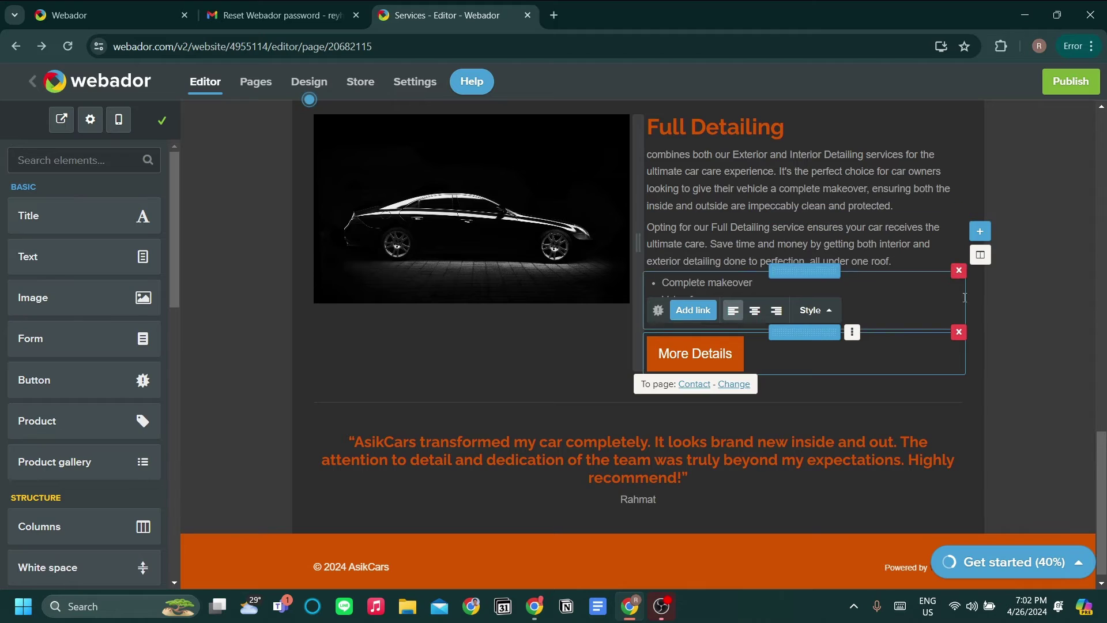
Step: Drag a new Button element into the Exterior Detailing section
left_click(1008, 337)
scroll(646, 279, "up", 8)
scroll(616, 272, "down", 7)
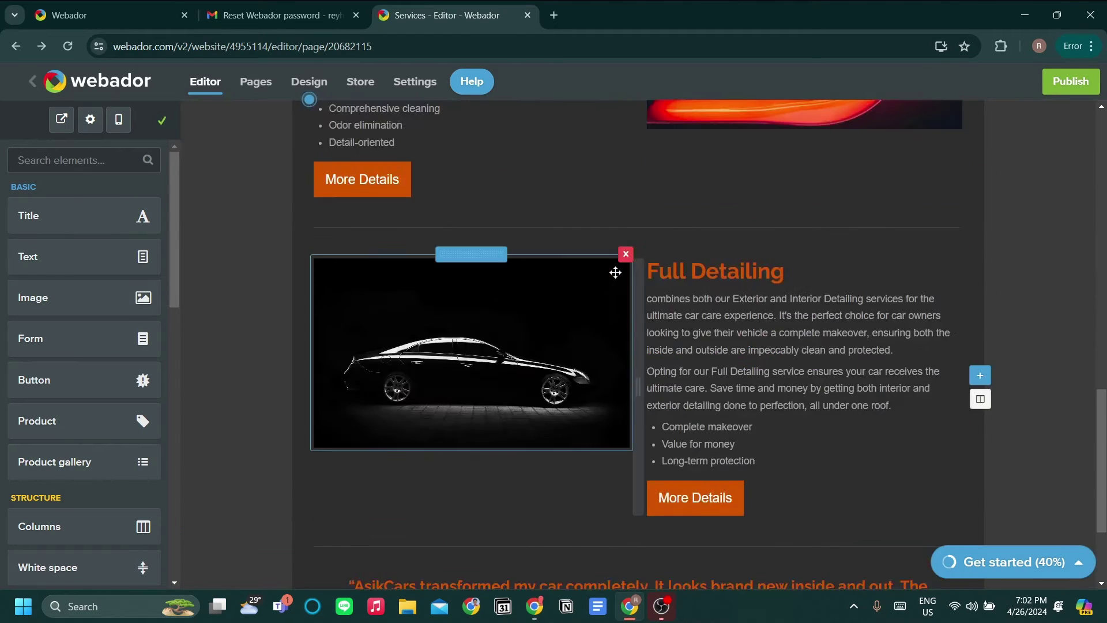
scroll(664, 282, "up", 12)
scroll(682, 341, "down", 4)
scroll(698, 306, "up", 3)
scroll(635, 334, "down", 5)
scroll(578, 339, "up", 5)
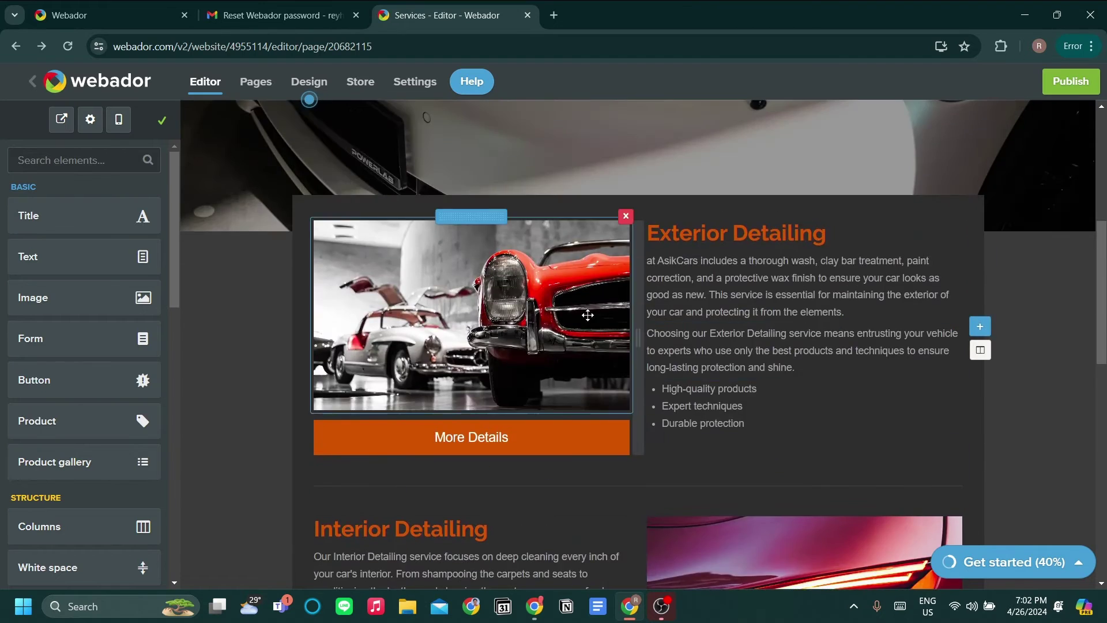
scroll(566, 351, "down", 6)
scroll(608, 283, "up", 4)
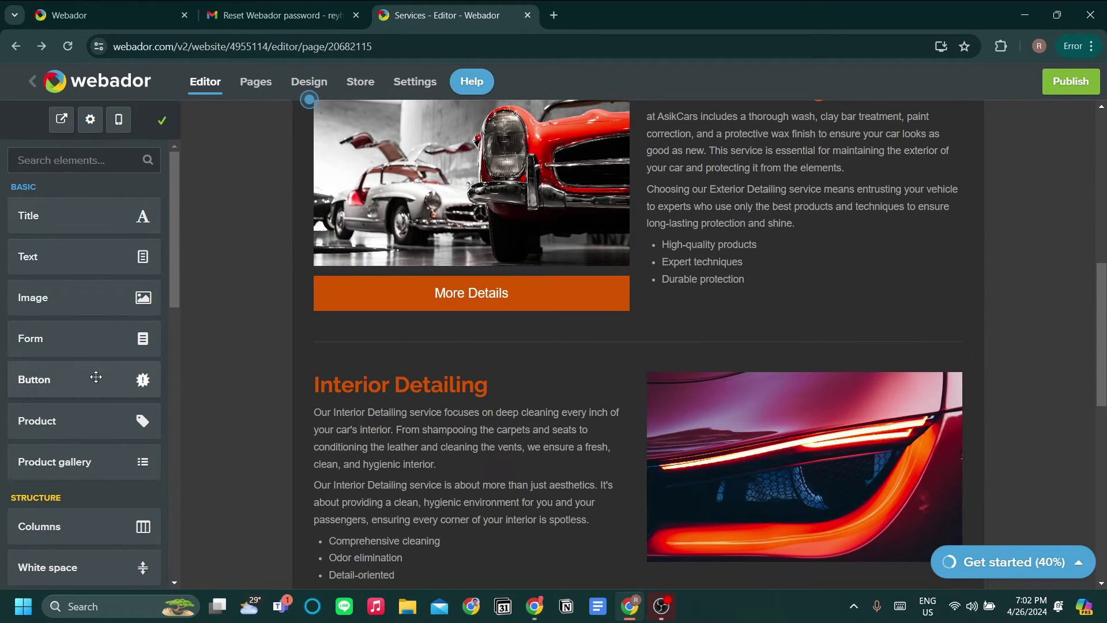
left_click_drag(72, 383, 780, 294)
Step: Label the new button 'Contact Us' with Full width style and Small size
scroll(733, 334, "up", 3)
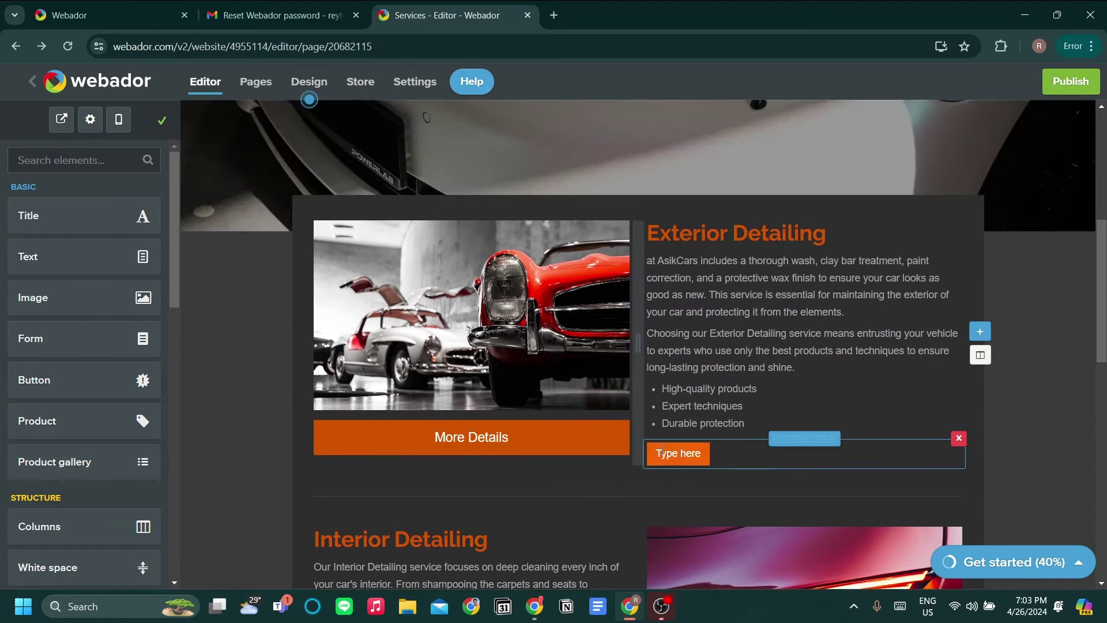
left_click(697, 453)
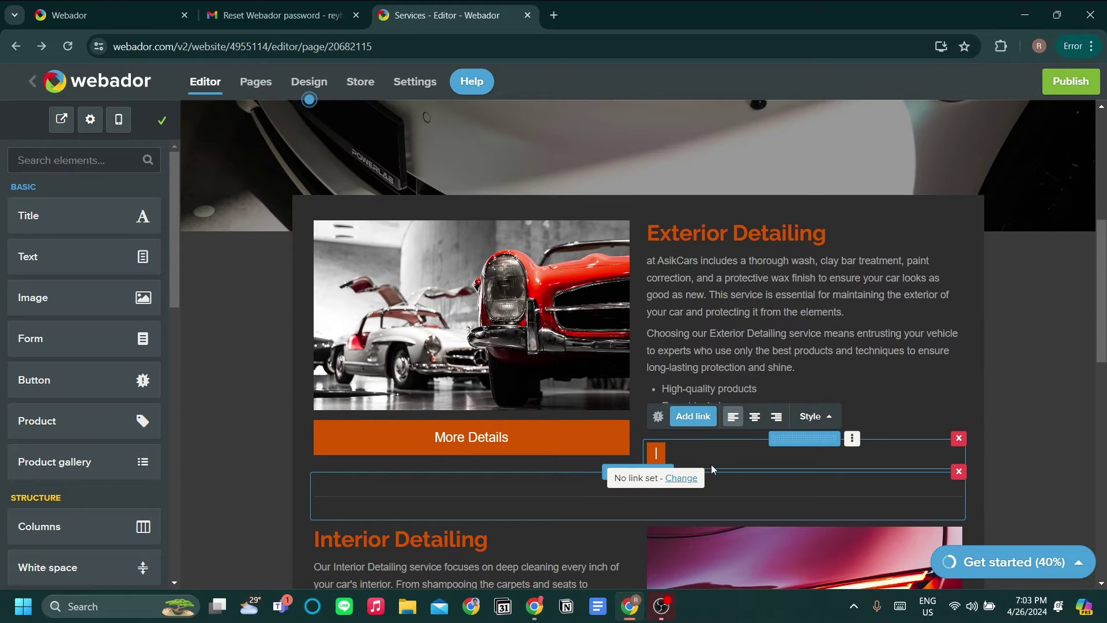
type("Contac")
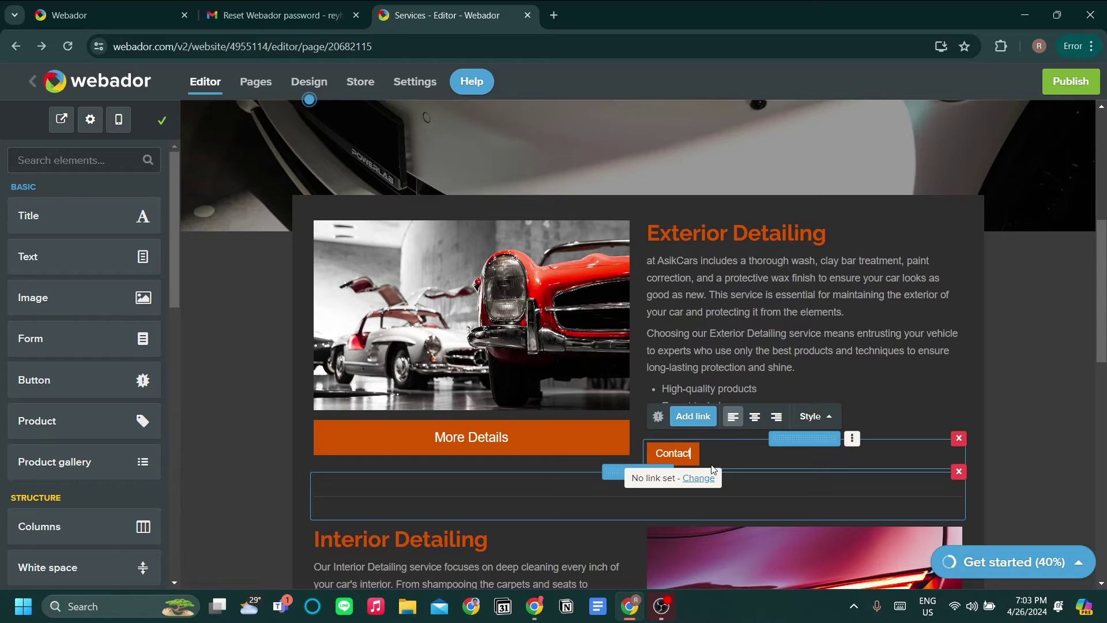
type("t Us")
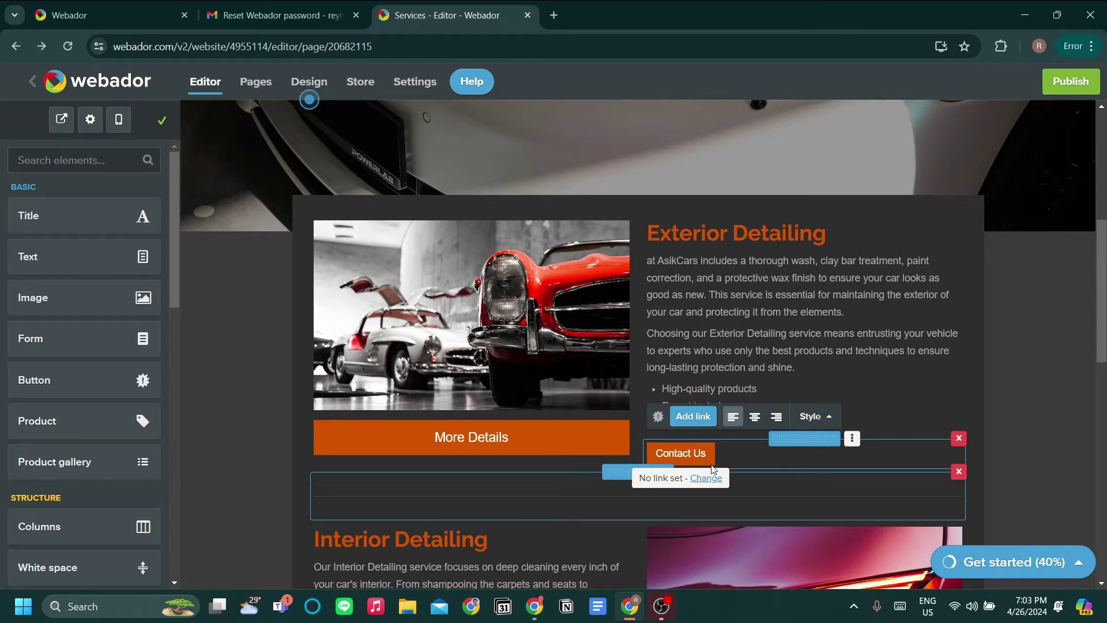
left_click(829, 417)
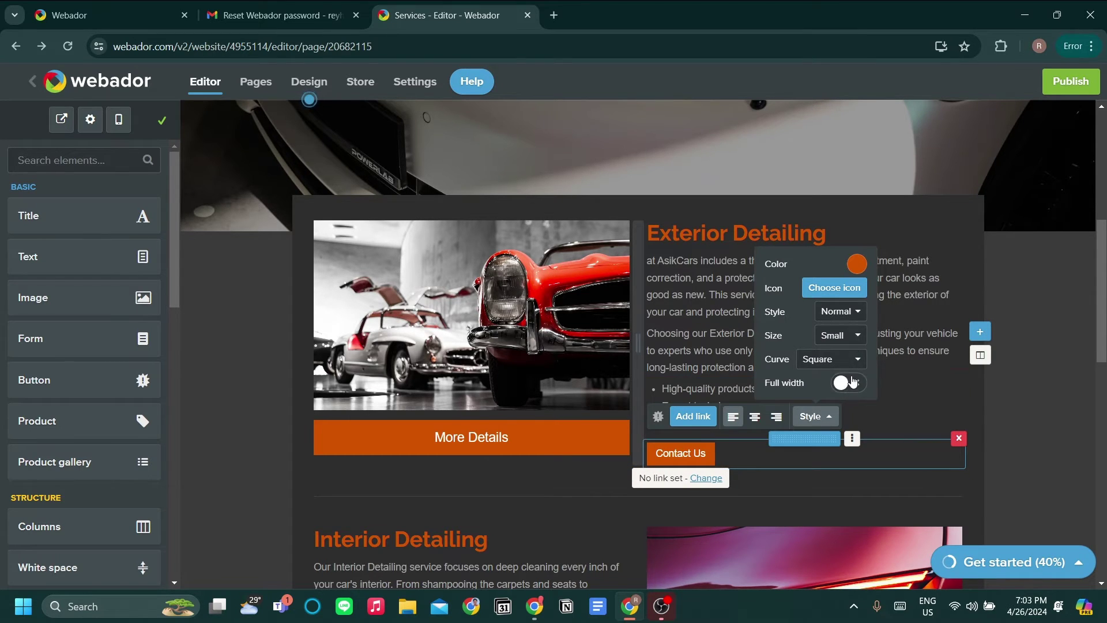
left_click(853, 383)
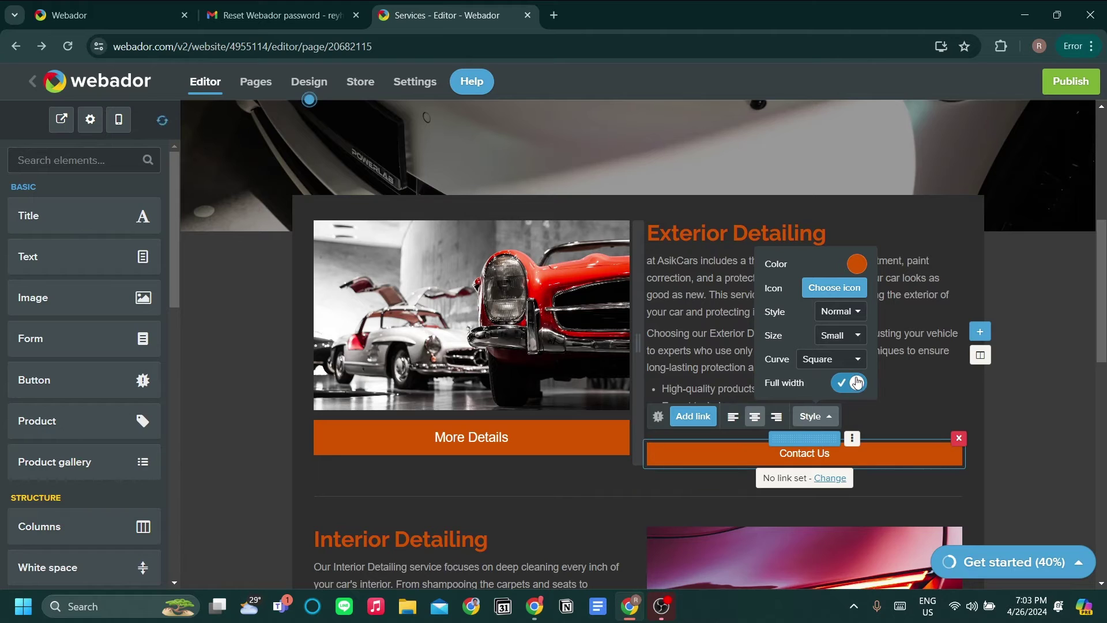
left_click(859, 336)
left_click(854, 363)
left_click(854, 338)
left_click(851, 375)
left_click(854, 338)
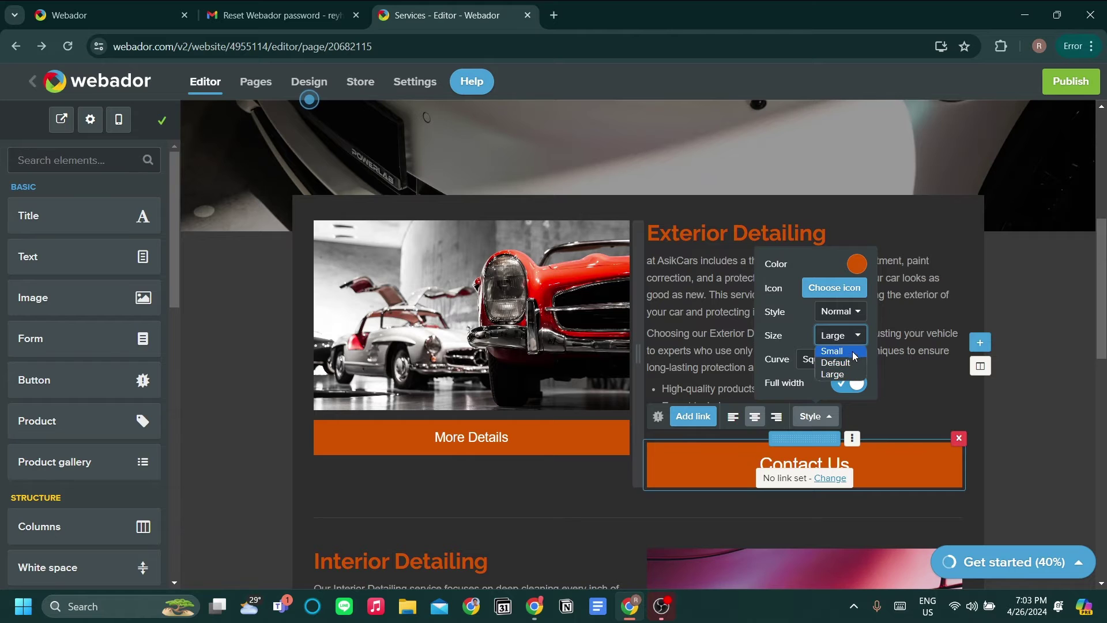
left_click(855, 356)
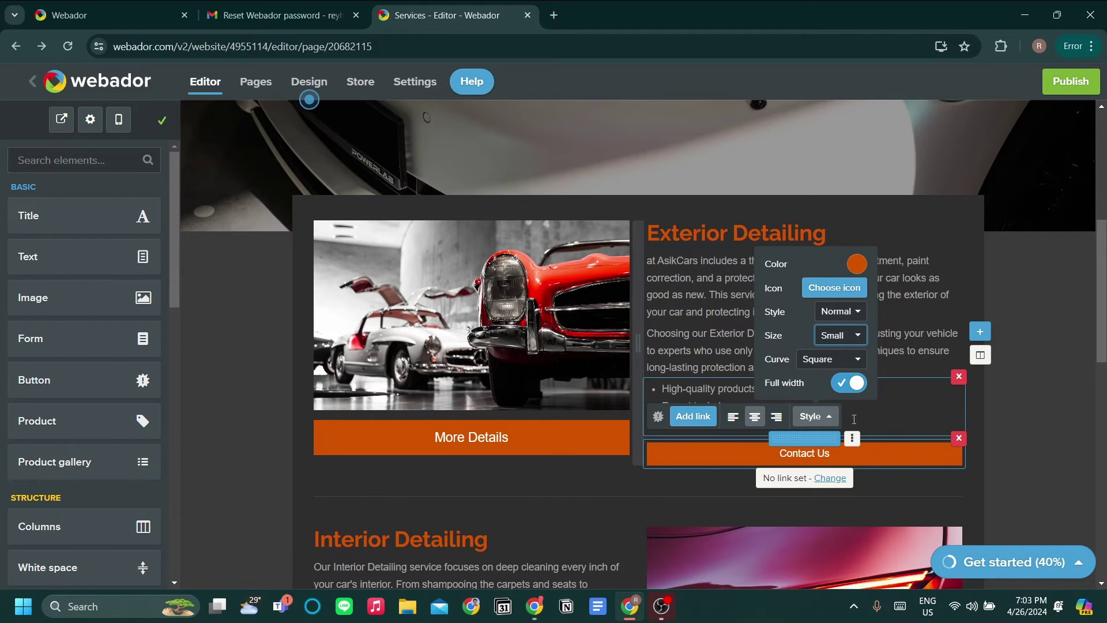
left_click(1012, 437)
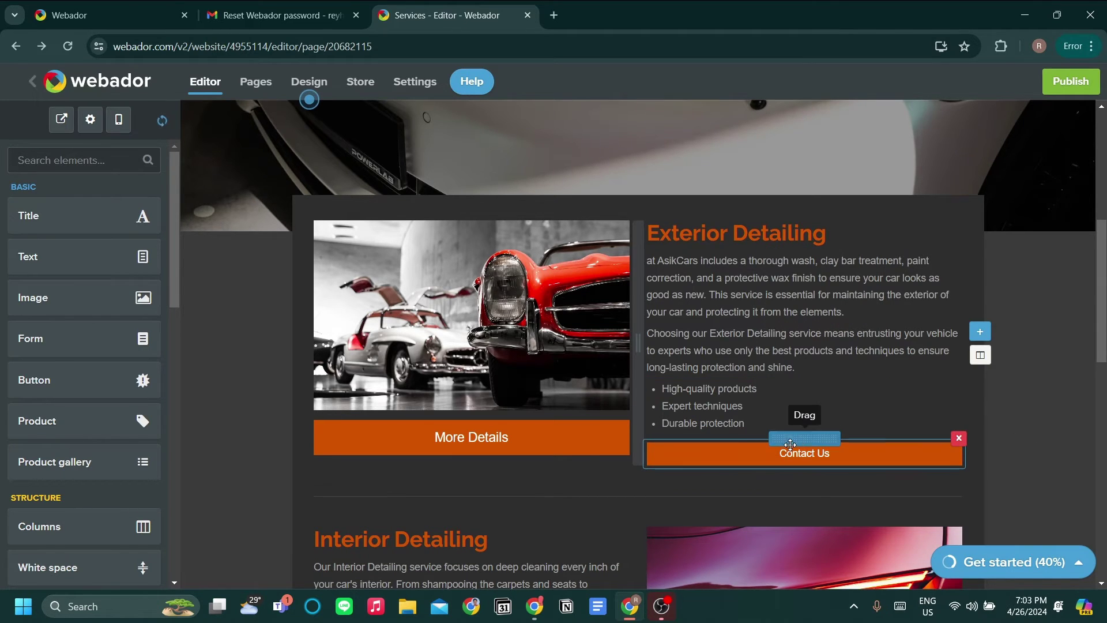
Step: Move the Contact Us button directly beneath More Details under the image
left_click_drag(796, 442, 477, 456)
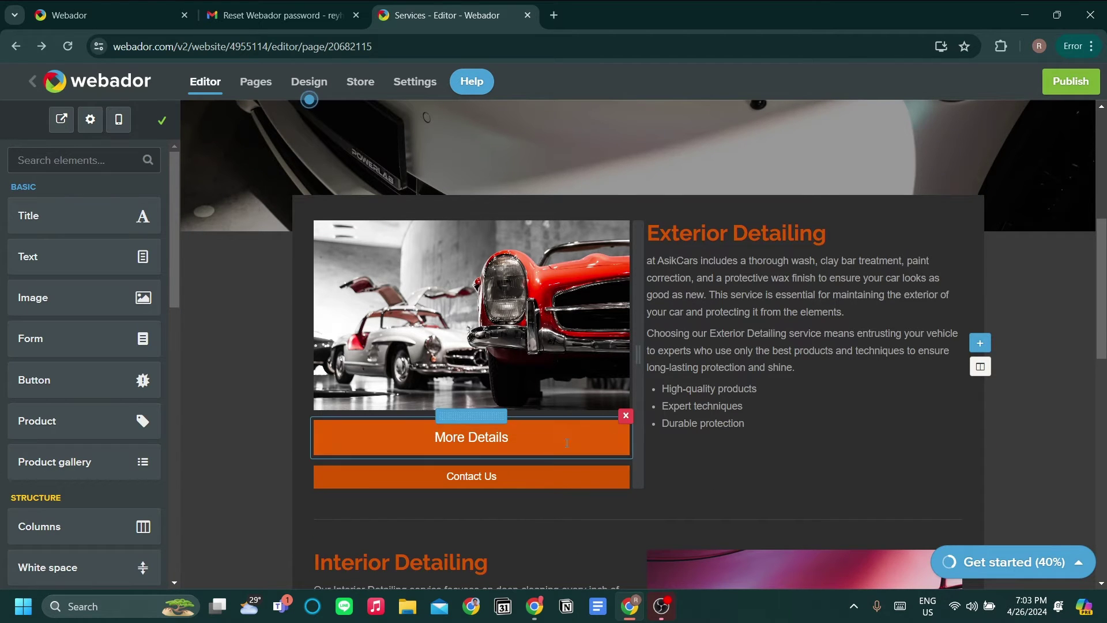
scroll(929, 423, "down", 1)
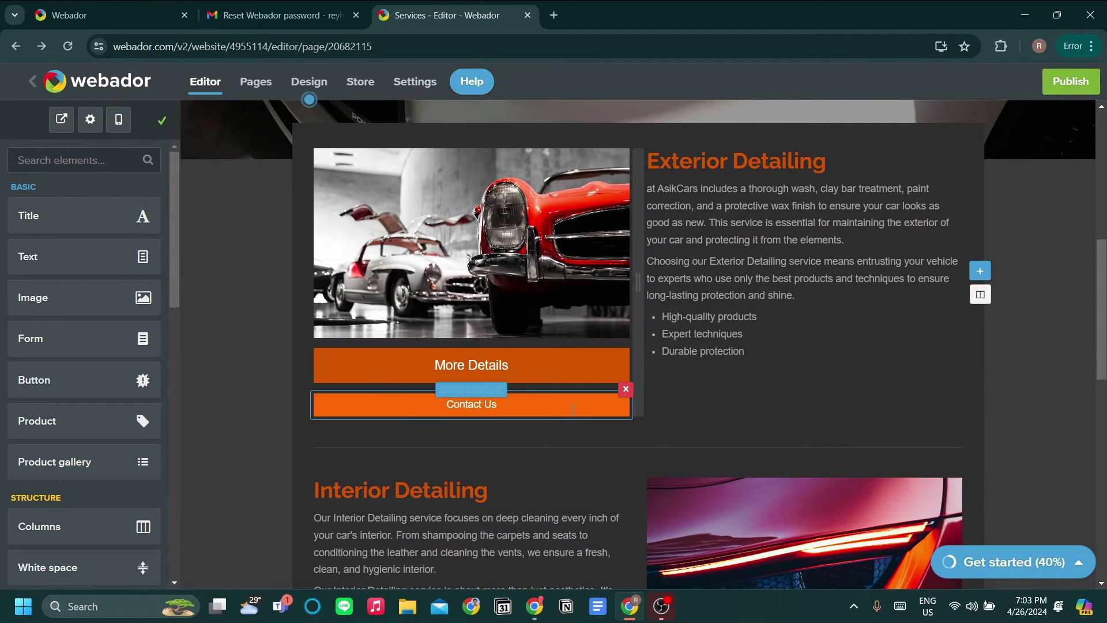
scroll(573, 409, "down", 1)
scroll(621, 382, "up", 2)
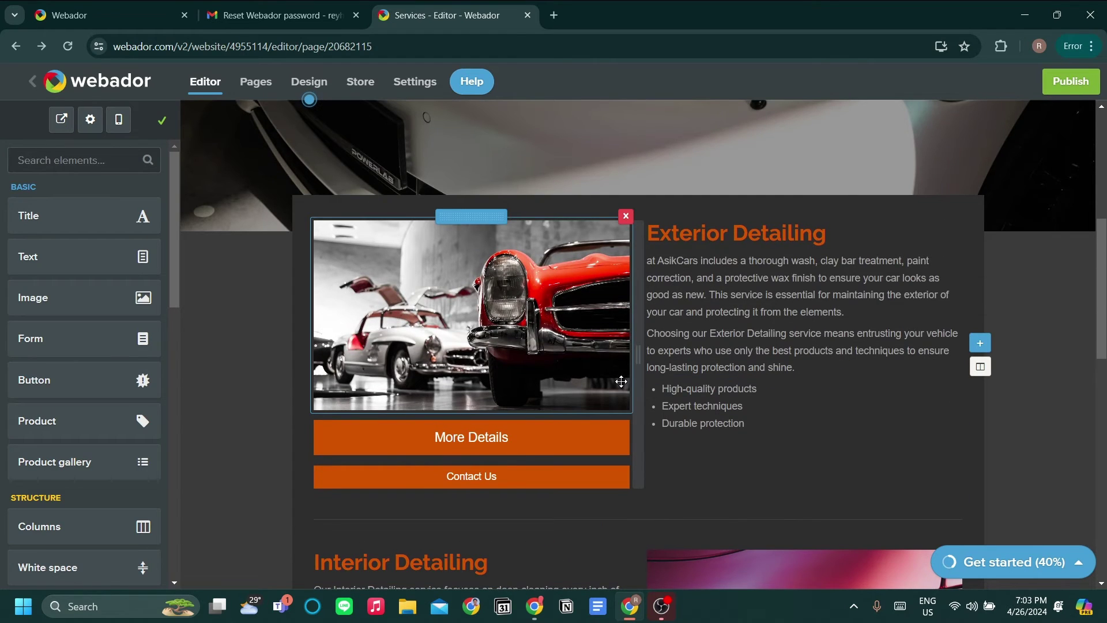
scroll(616, 392, "down", 1)
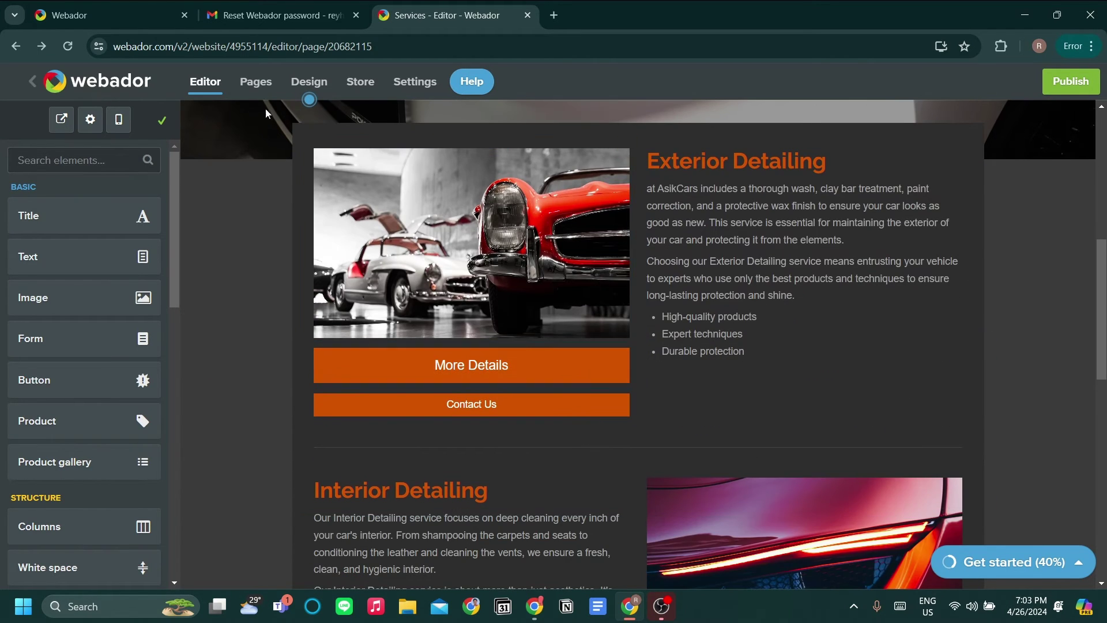
Step: Create an Auto Detailing page with a banner and nest it under Services
left_click(256, 81)
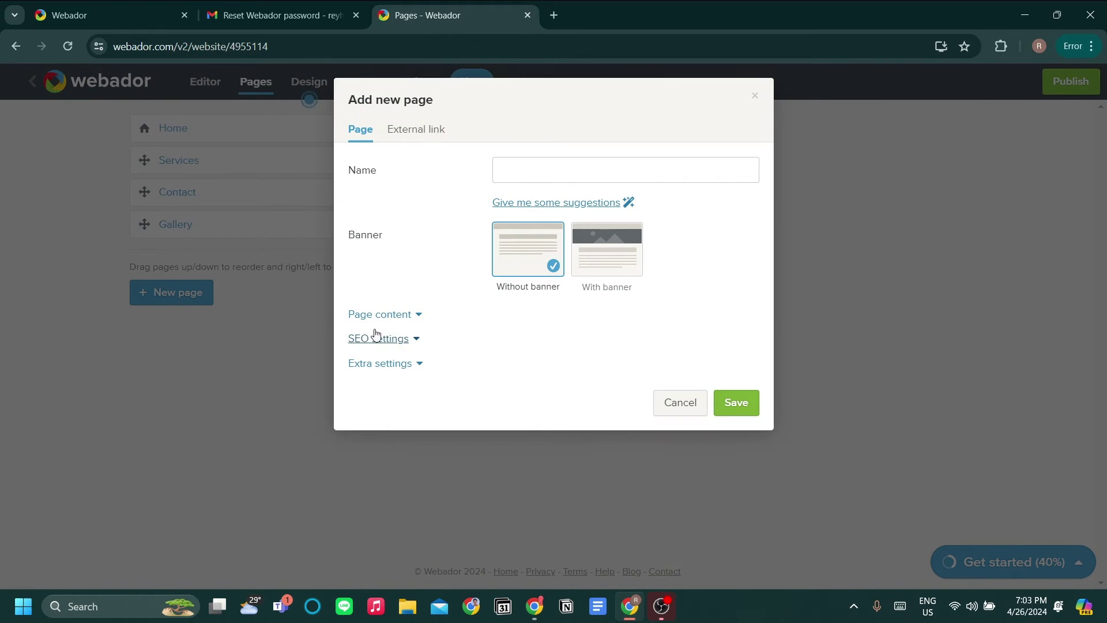
left_click(606, 254)
left_click(602, 244)
left_click(608, 249)
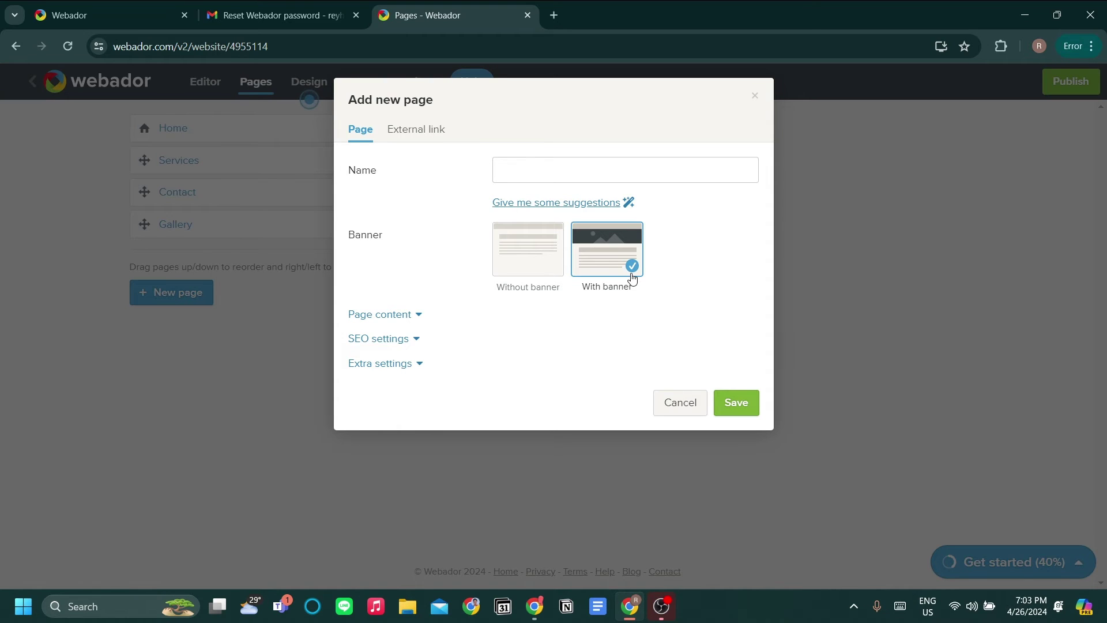
left_click(614, 169)
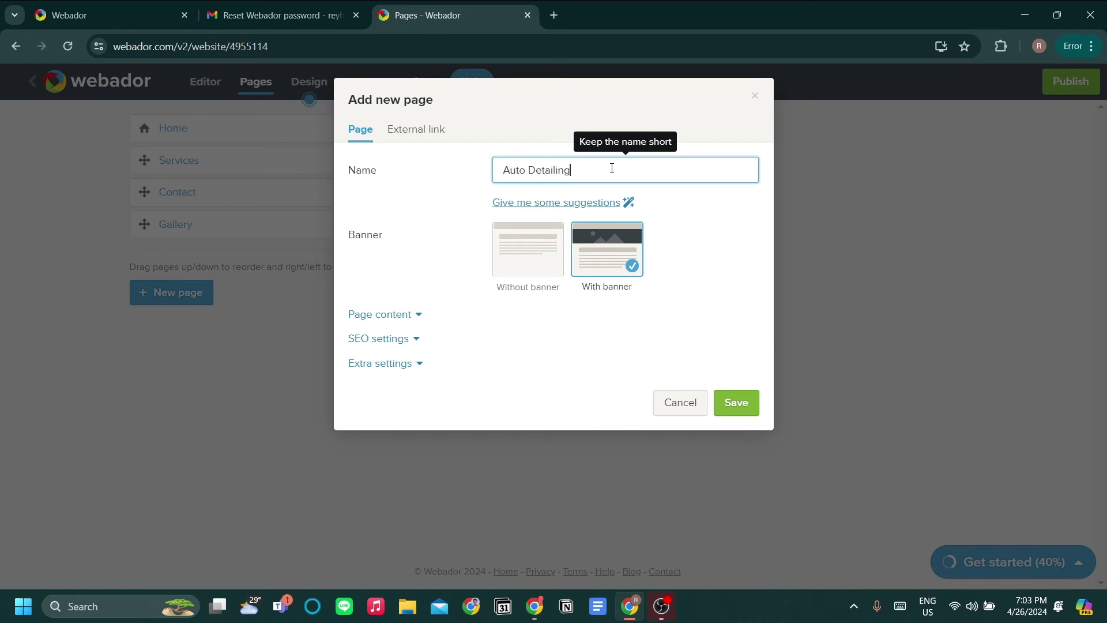
left_click(744, 411)
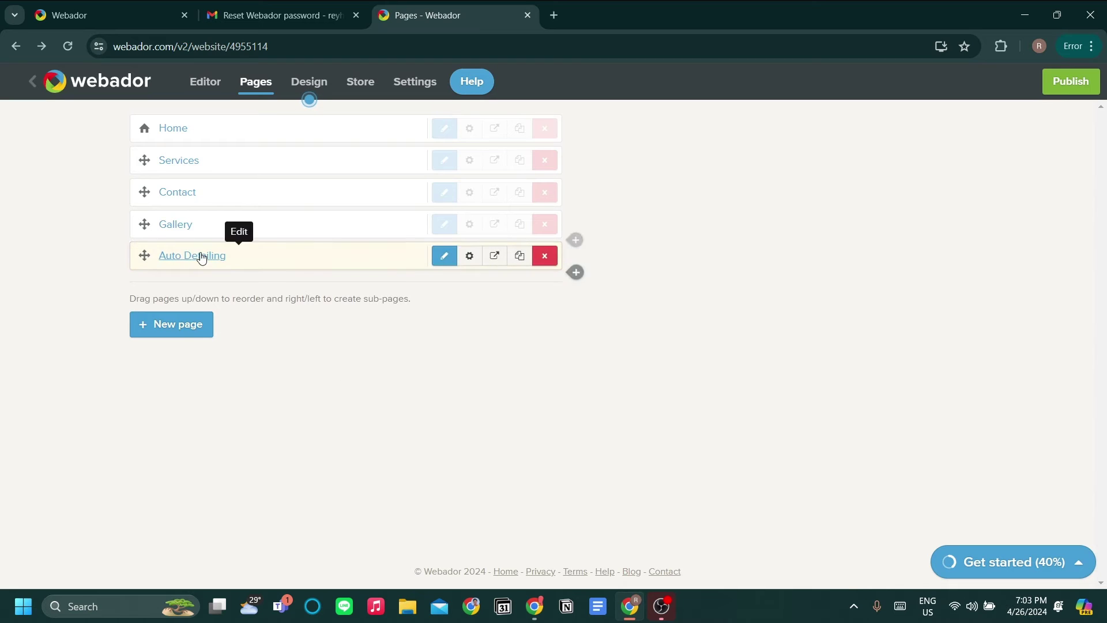
left_click_drag(200, 255, 179, 180)
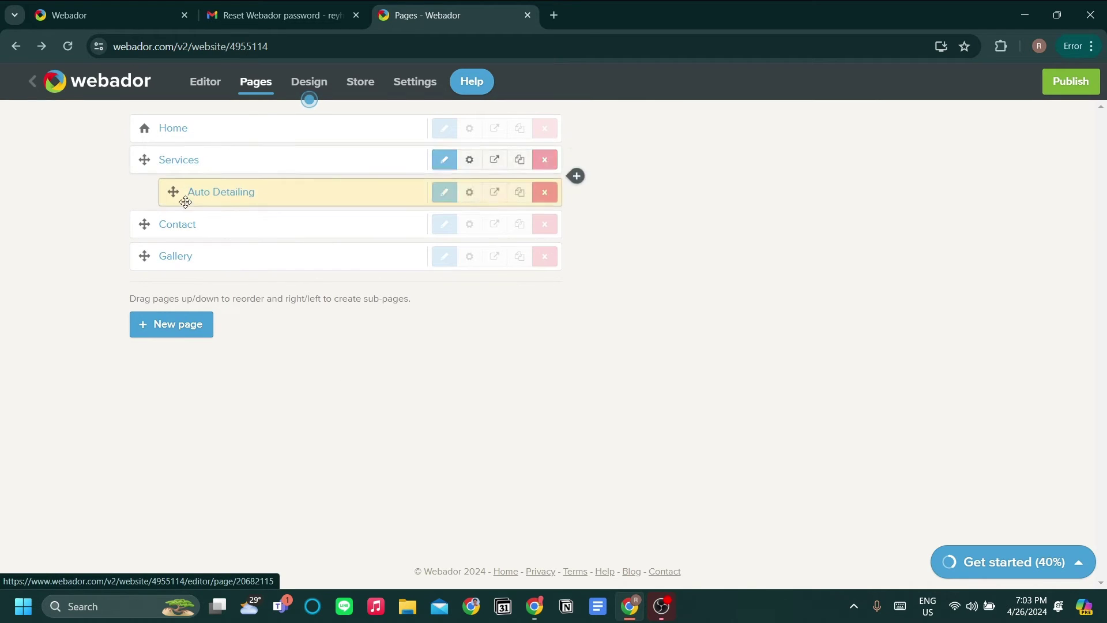
Step: Create an Interior Detailing page and nest it under Services
left_click(277, 15)
left_click(452, 15)
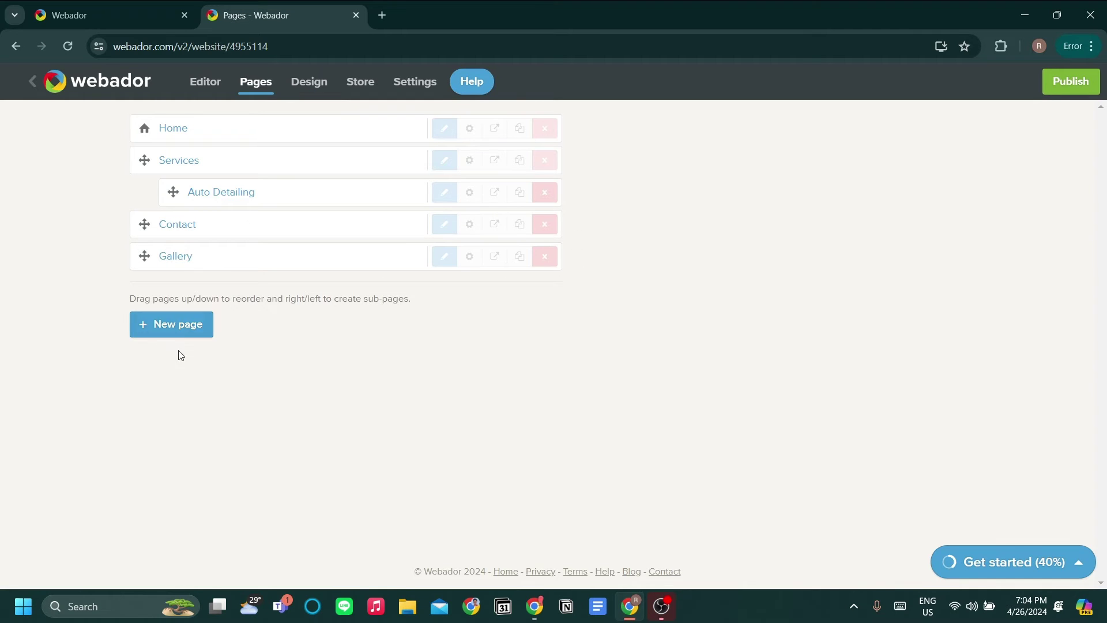
left_click(178, 328)
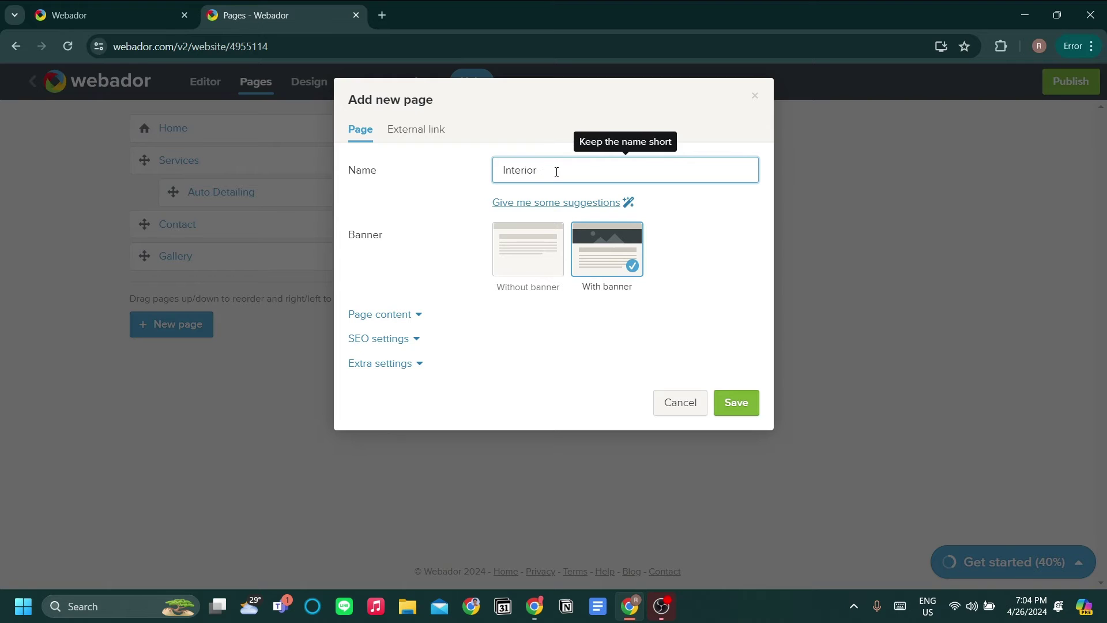
type("Interior Detailing")
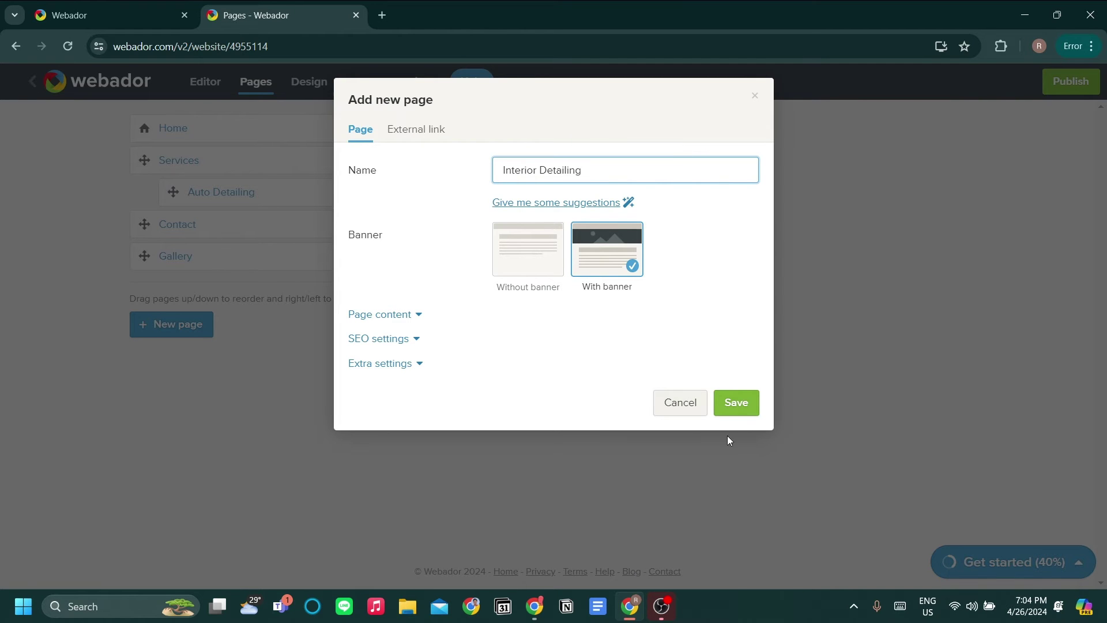
left_click(739, 404)
left_click_drag(220, 301, 285, 228)
Step: Create a Full Detailing page and nest it under Services below Interior Detailing
left_click(202, 363)
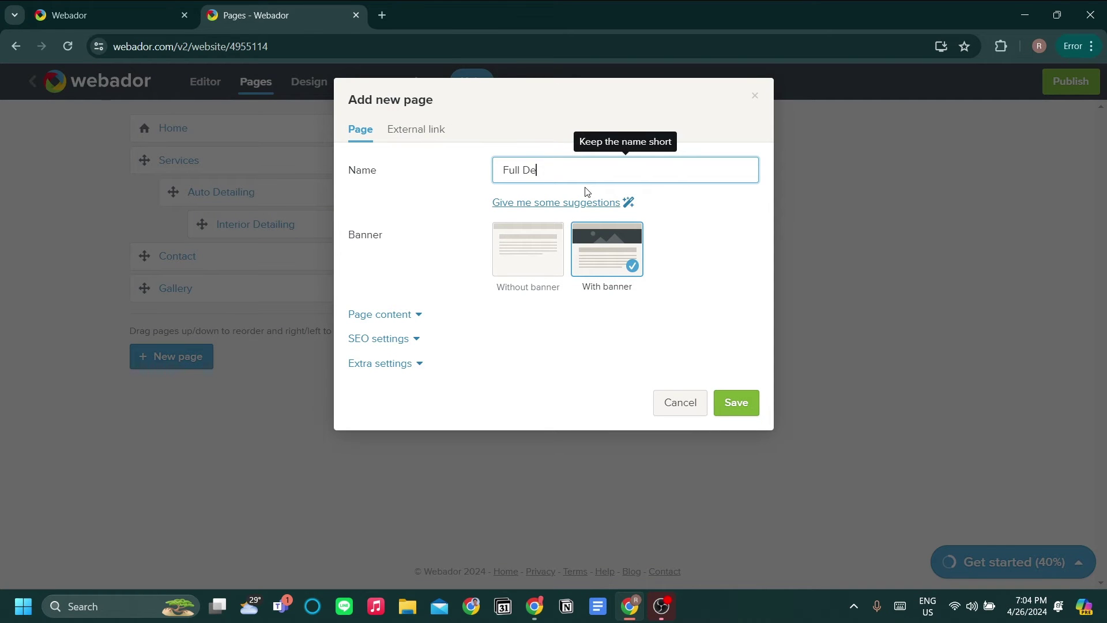
left_click(737, 403)
left_click_drag(212, 322, 226, 258)
left_click_drag(277, 225, 190, 225)
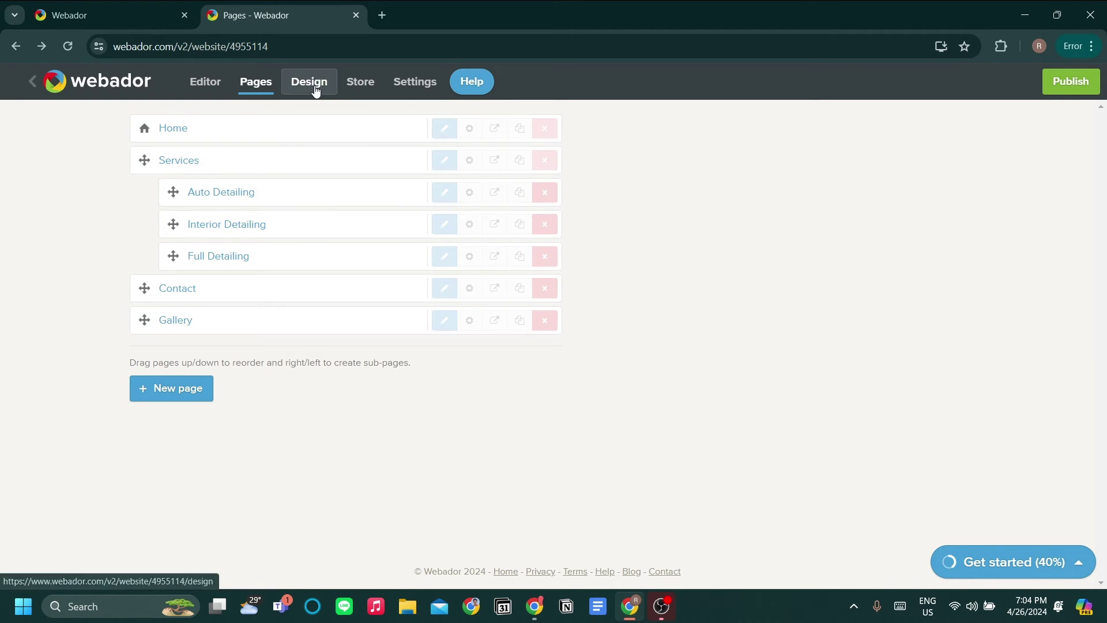
Step: Open the Design tab and scroll through the Services page preview
left_click(316, 89)
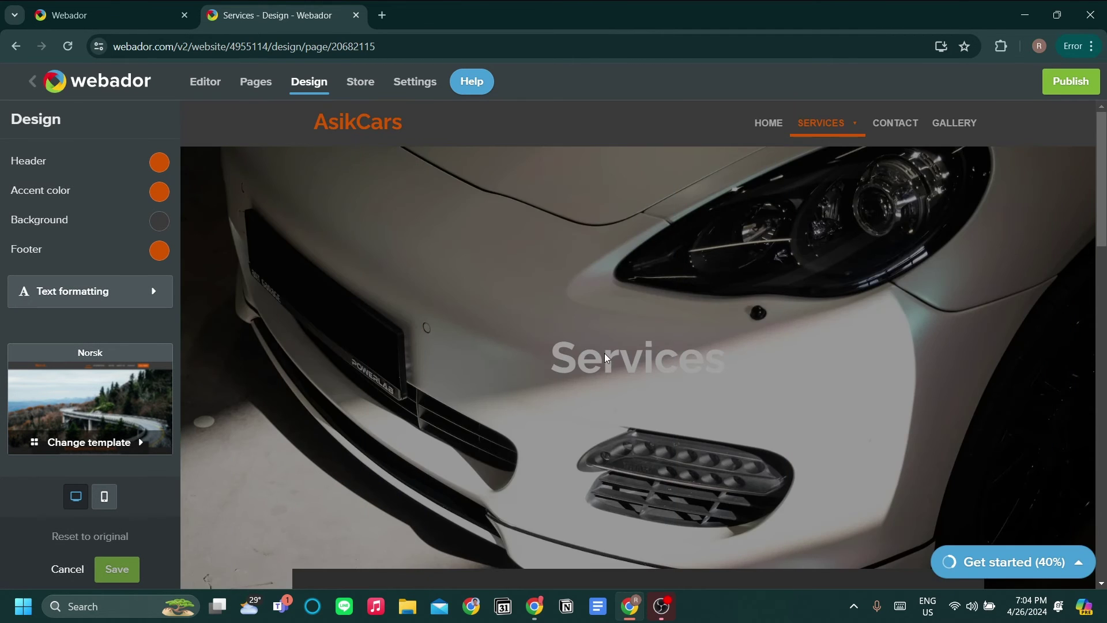
scroll(605, 353, "down", 15)
scroll(619, 358, "up", 6)
scroll(620, 361, "up", 5)
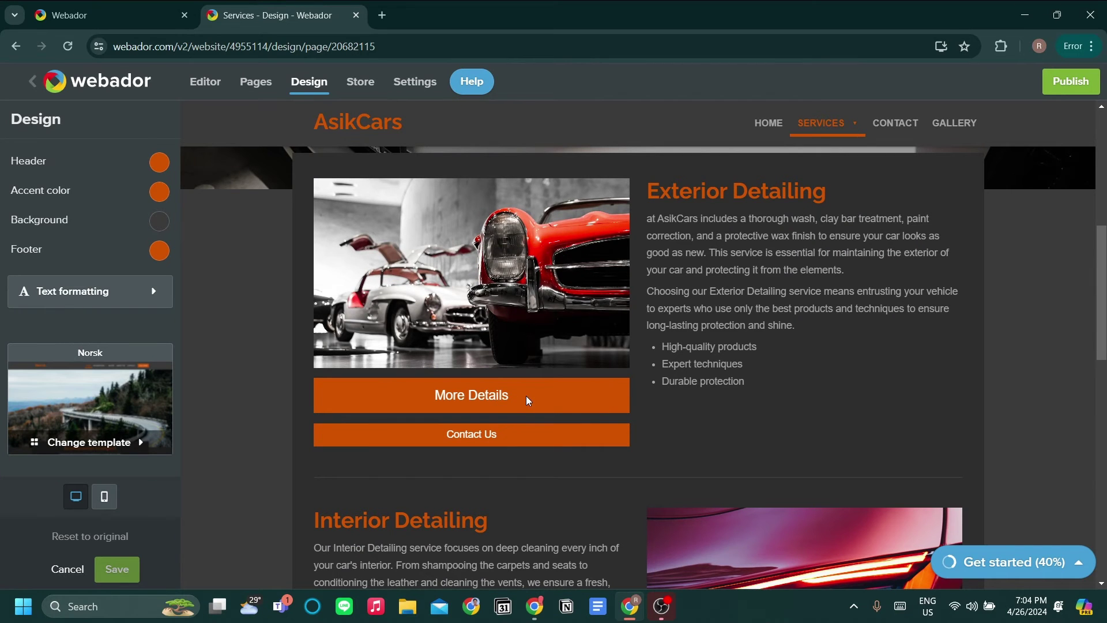
scroll(565, 396, "up", 4)
scroll(631, 382, "down", 4)
scroll(507, 378, "down", 2)
scroll(450, 393, "up", 2)
scroll(470, 368, "down", 1)
scroll(452, 361, "up", 1)
Step: Return to the editor and select the Exterior Detailing section's More Details button
left_click(204, 82)
scroll(540, 356, "down", 2)
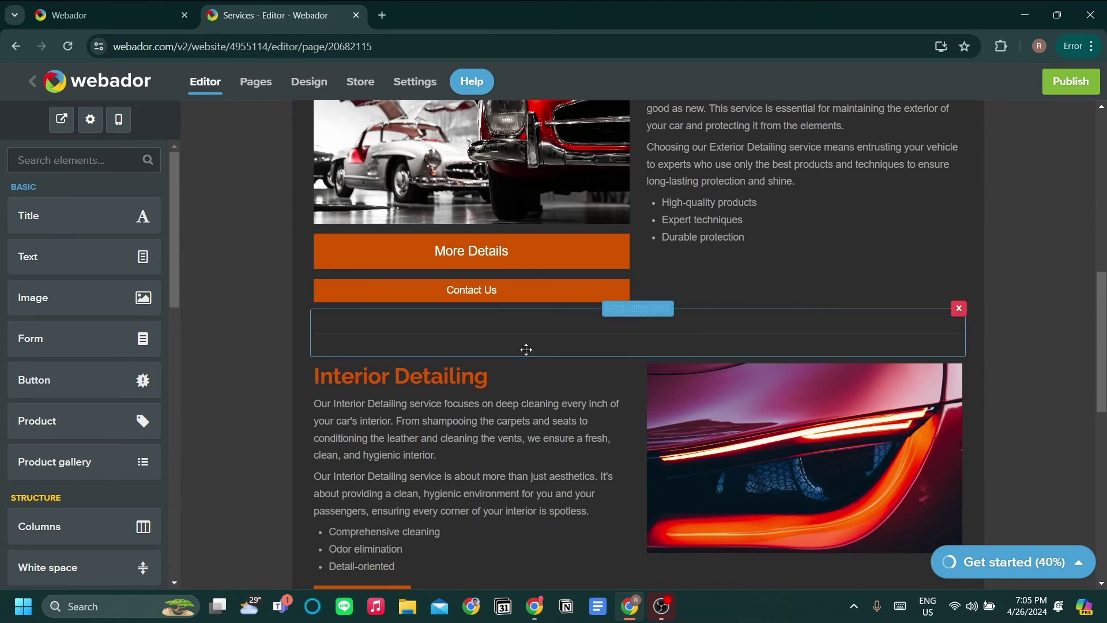
left_click(508, 254)
scroll(546, 373, "up", 2)
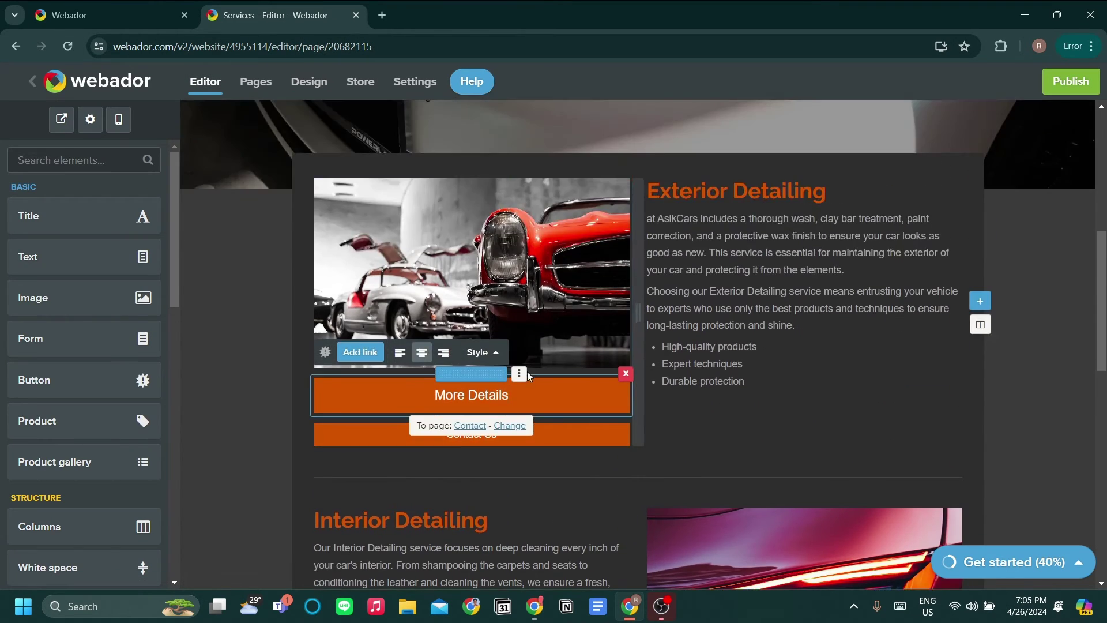
Step: Relink the More Details button from Contact to Services / Auto Detailing and save
left_click(583, 396)
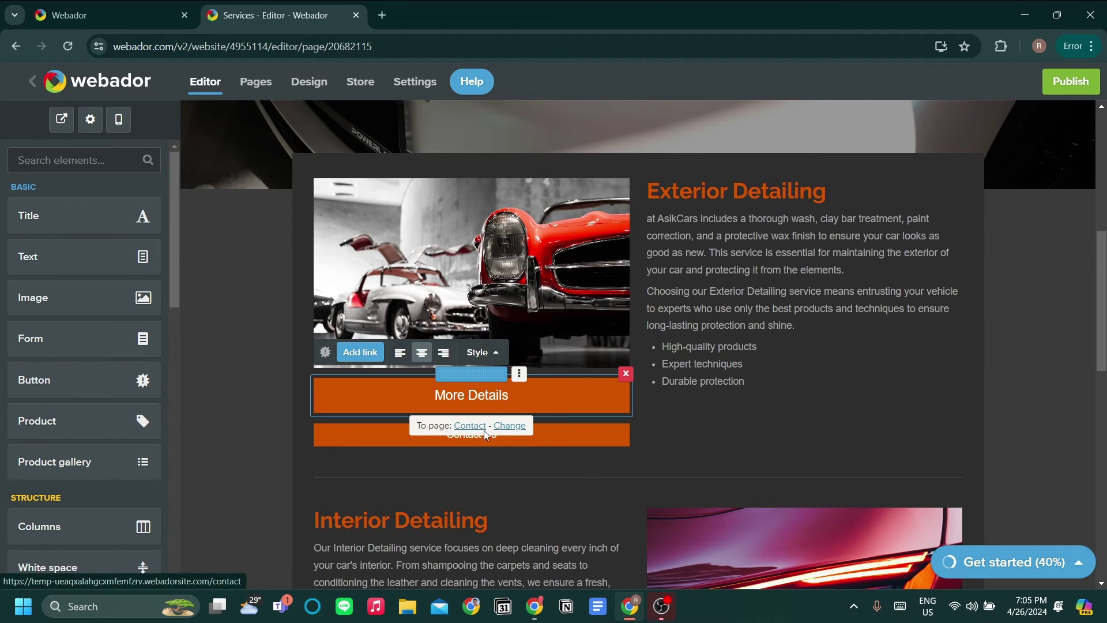
left_click(505, 430)
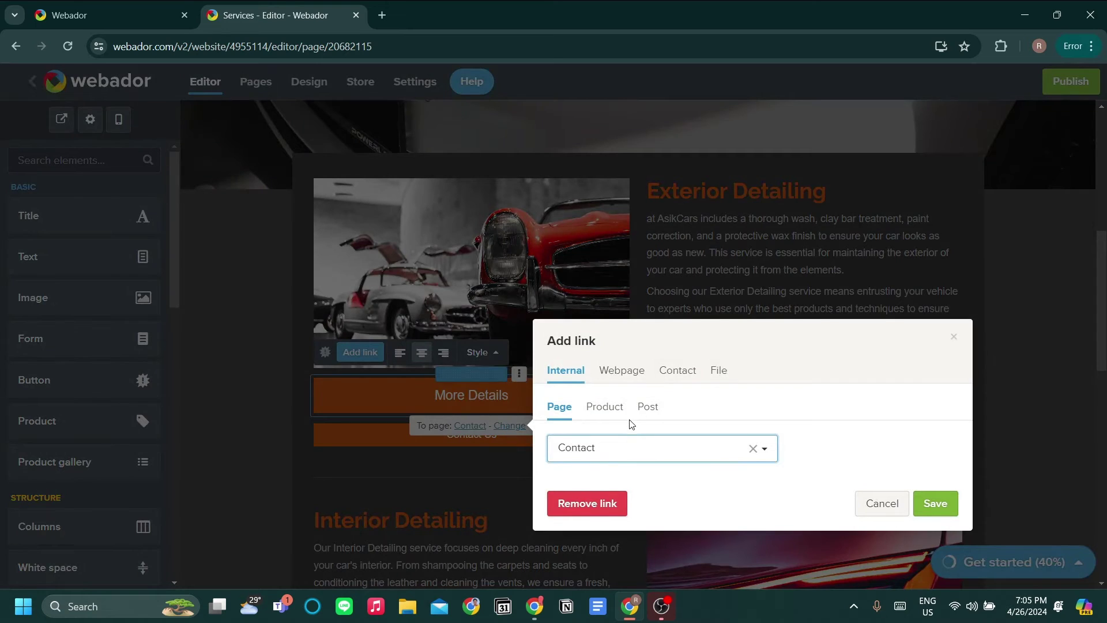
left_click(655, 441)
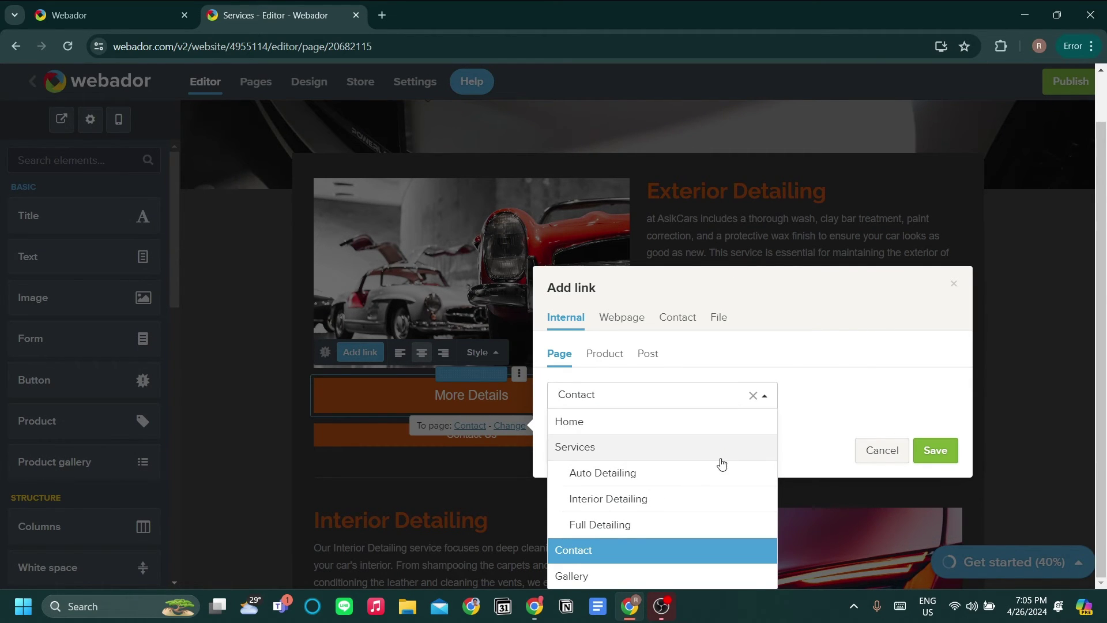
left_click(707, 473)
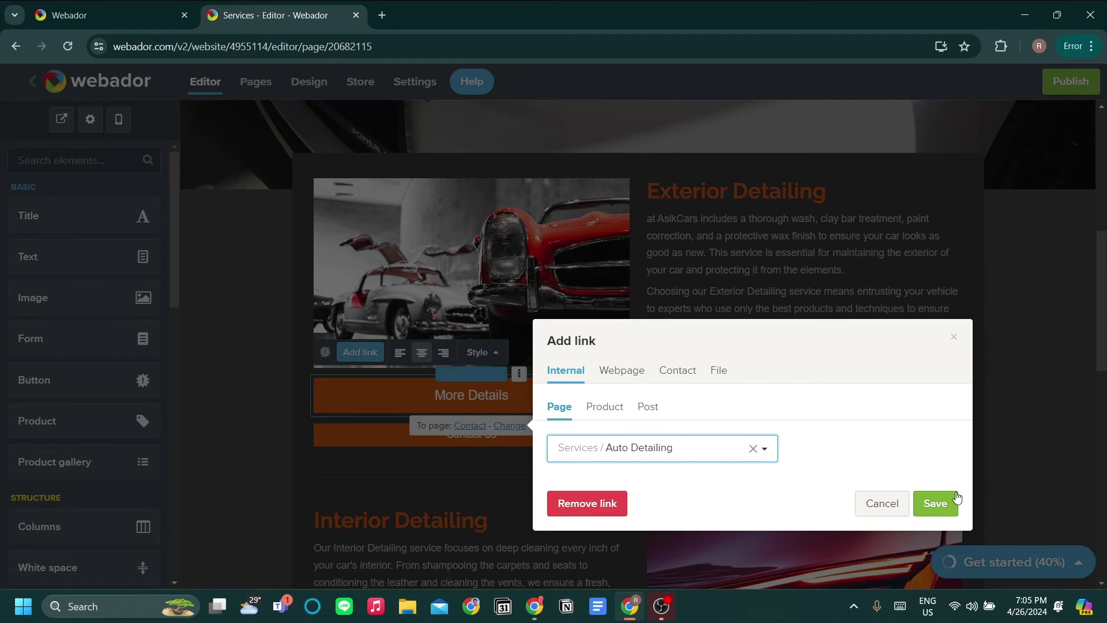
left_click(947, 515)
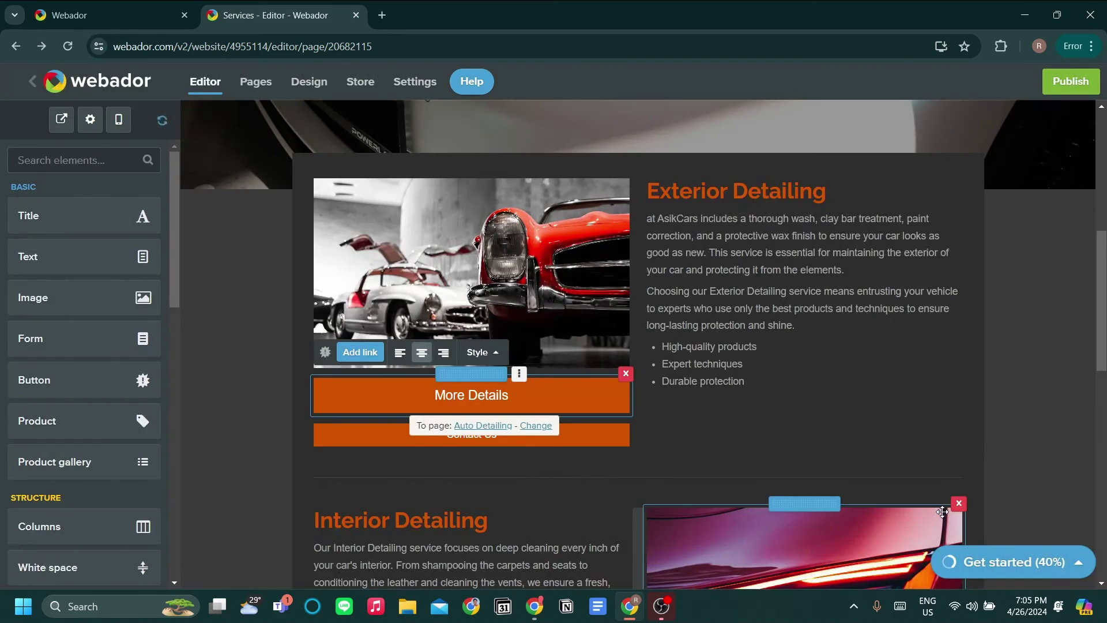
scroll(611, 383, "down", 2)
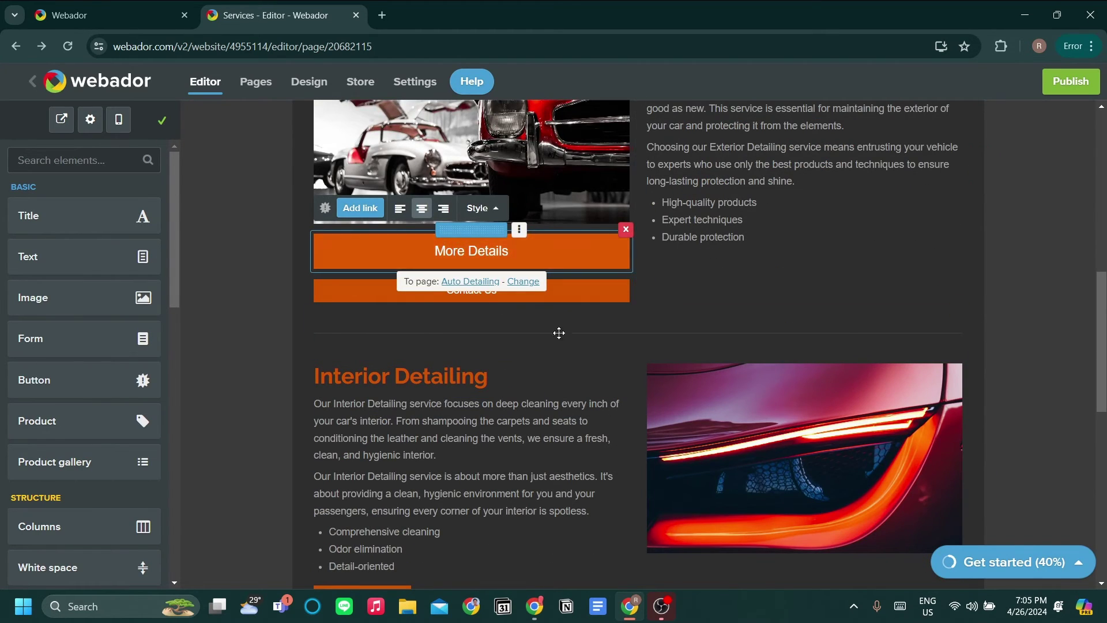
scroll(634, 362, "down", 6)
scroll(573, 377, "up", 5)
scroll(572, 376, "up", 3)
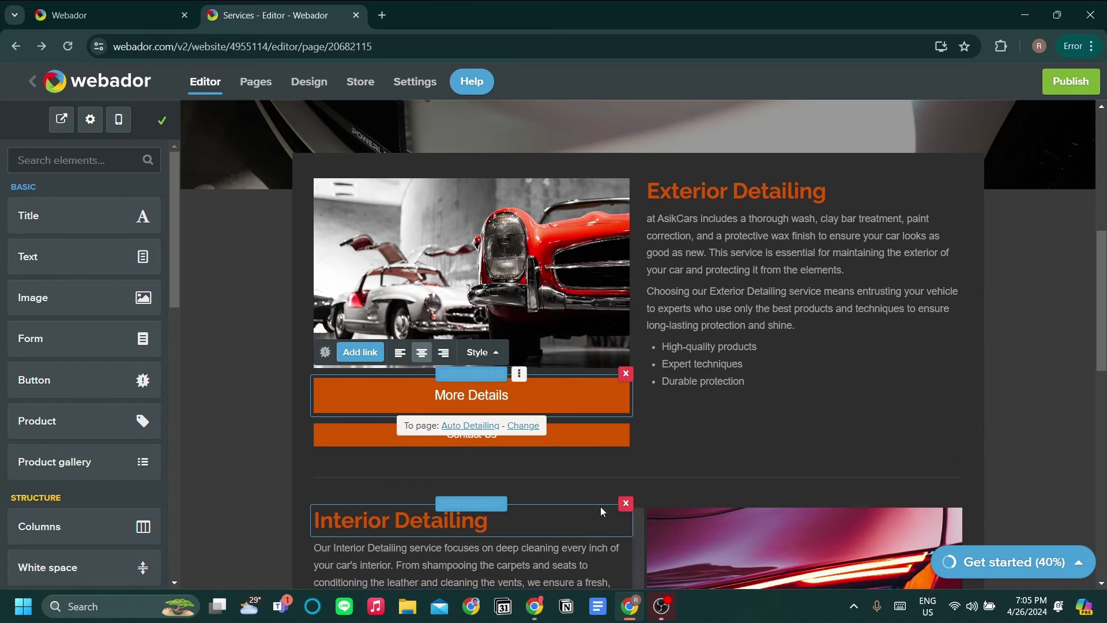
Step: Go to the Auto Detailing page and look over its layout
left_click(471, 426)
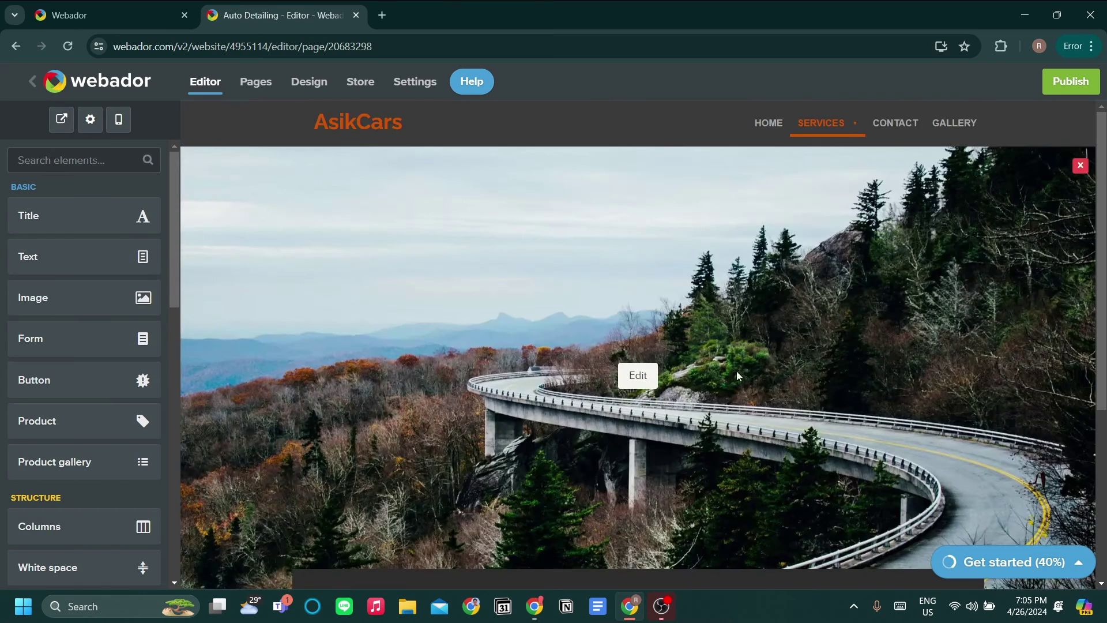
scroll(757, 367, "down", 2)
scroll(511, 309, "up", 3)
scroll(511, 309, "down", 3)
scroll(511, 309, "up", 5)
scroll(511, 314, "down", 2)
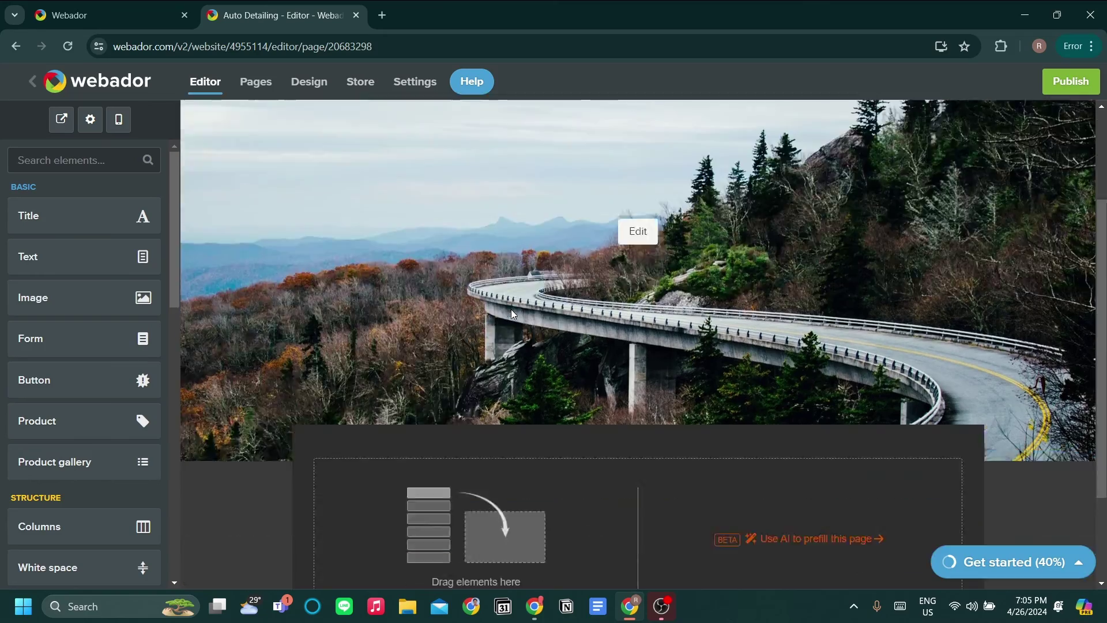
scroll(510, 313, "down", 1)
scroll(115, 274, "down", 3)
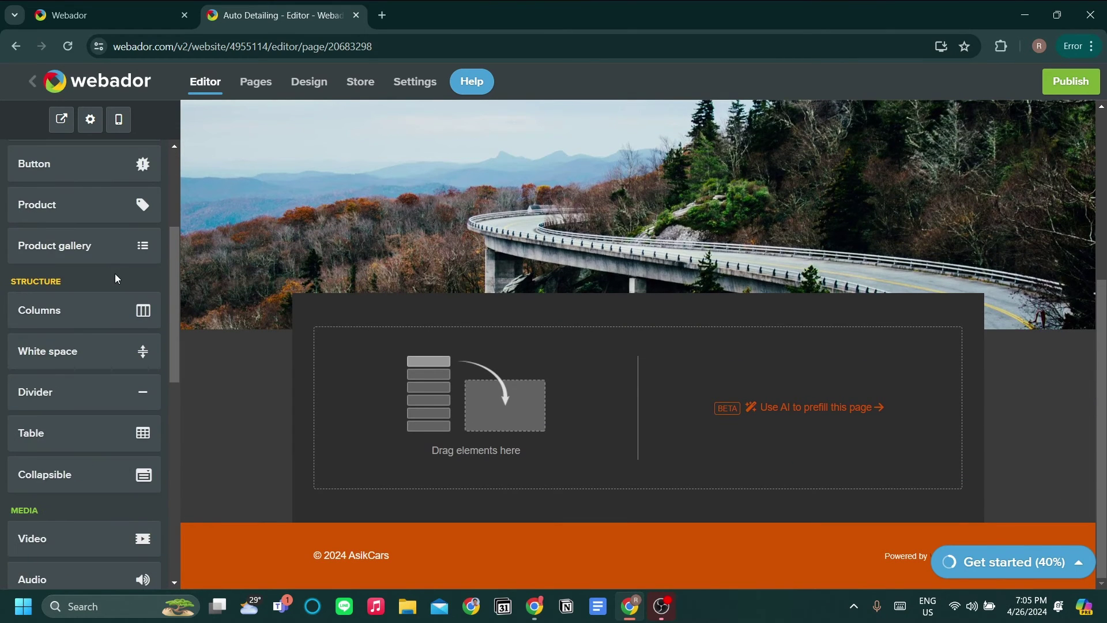
scroll(116, 273, "down", 2)
scroll(115, 273, "up", 1)
scroll(378, 323, "up", 3)
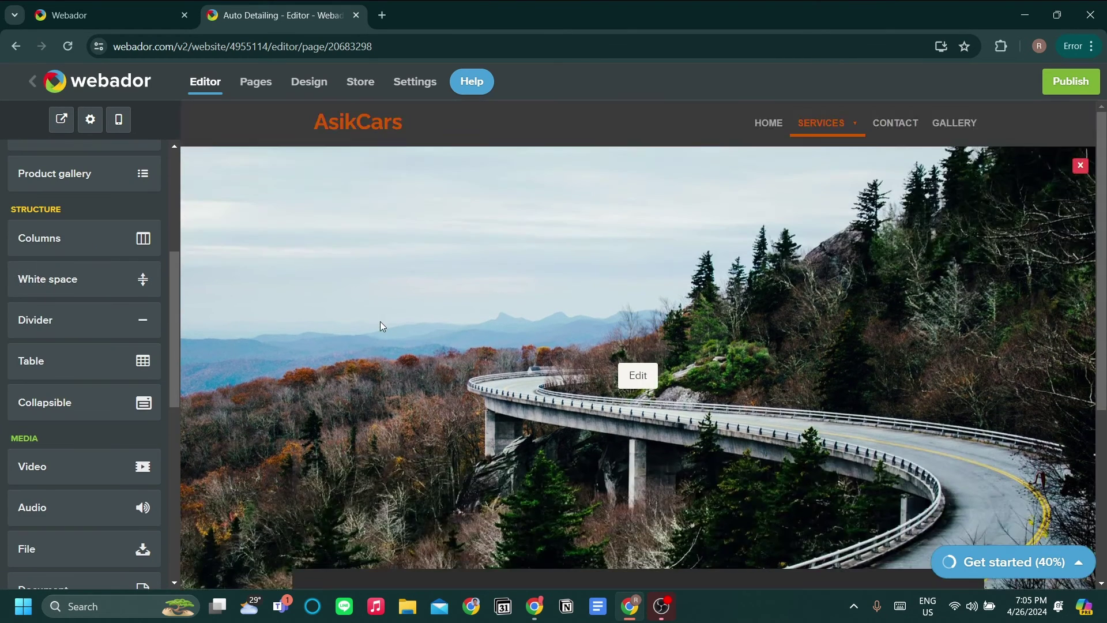
scroll(546, 256, "down", 3)
scroll(103, 318, "up", 5)
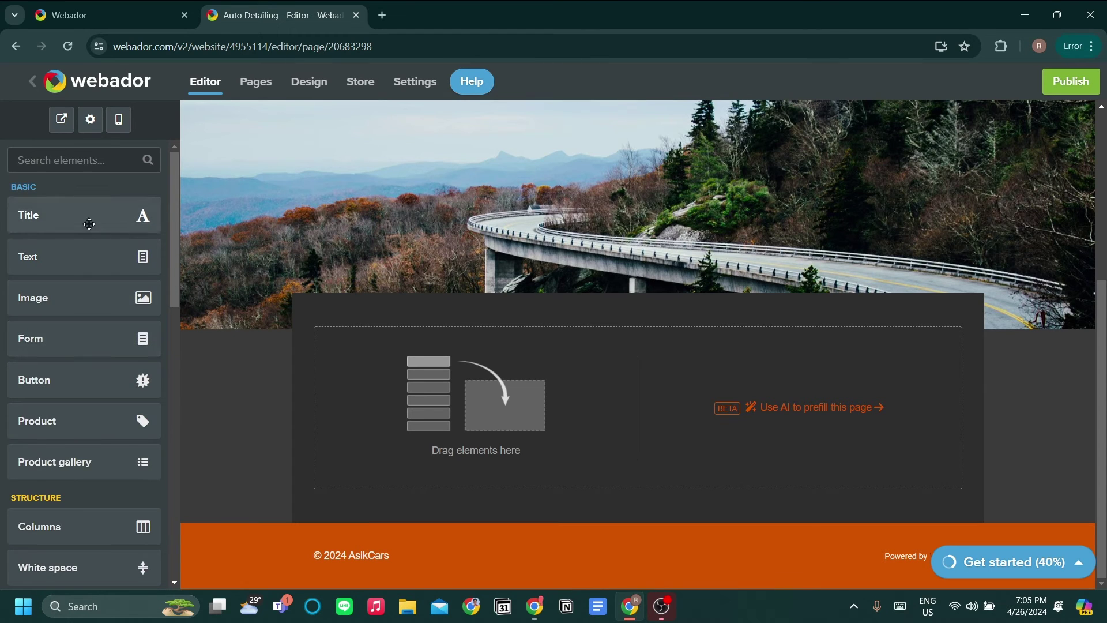
Step: Add a Title block below the banner and retype it as 'Exterior Detailing'
left_click_drag(86, 224, 576, 379)
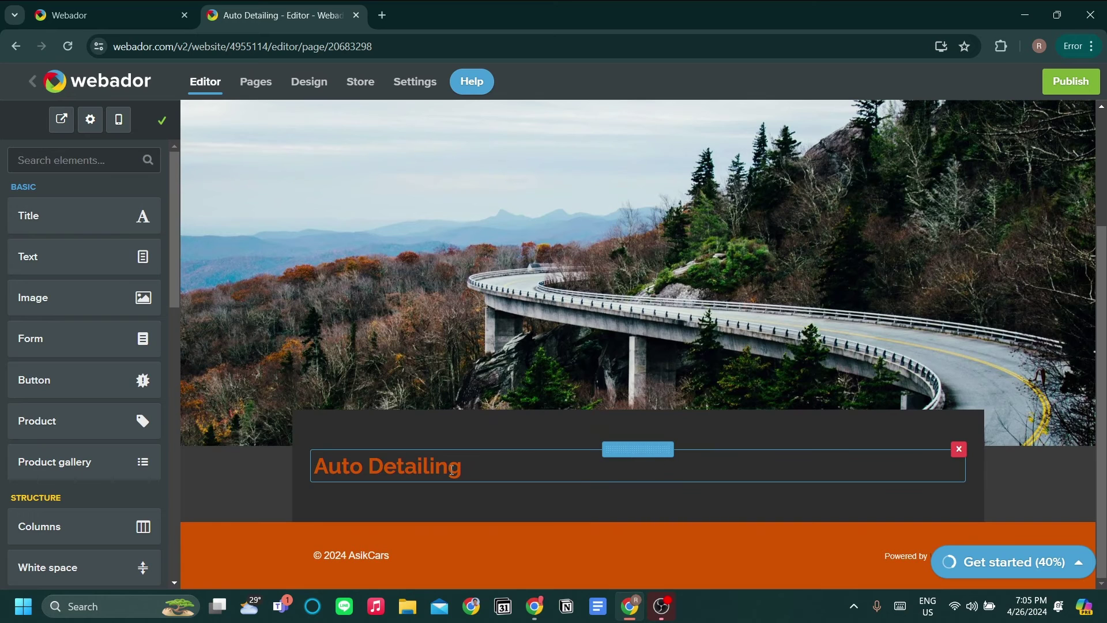
left_click(384, 465)
left_click_drag(369, 466, 233, 473)
type("Exteri")
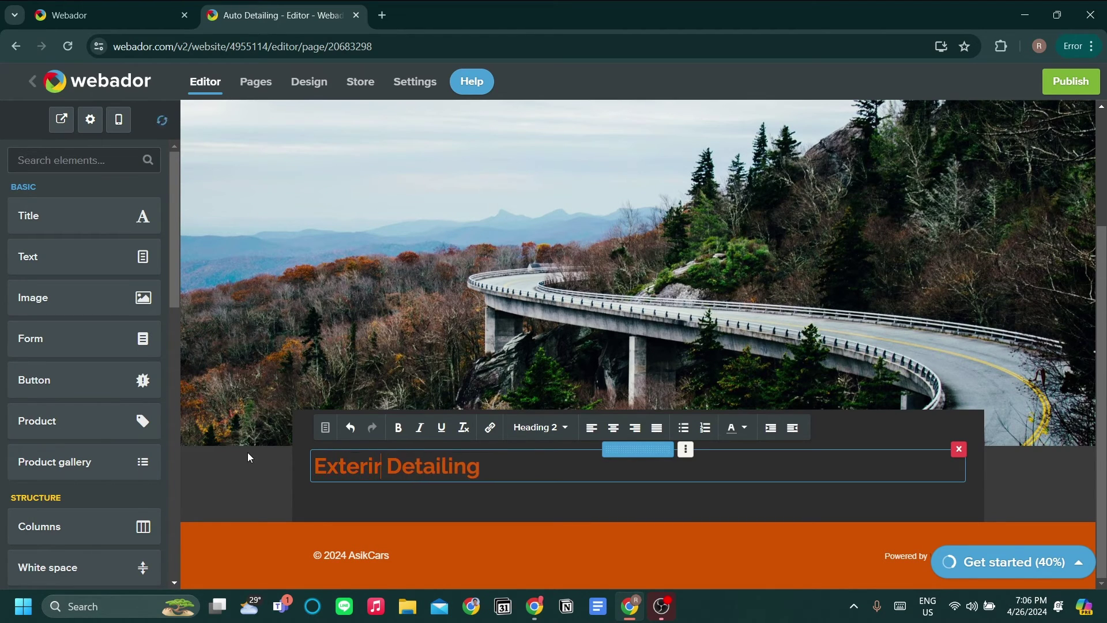
type("or Deta")
key("BackSpace")
key("BackSpace")
key("BackSpace")
key("BackSpace")
key("BackSpace")
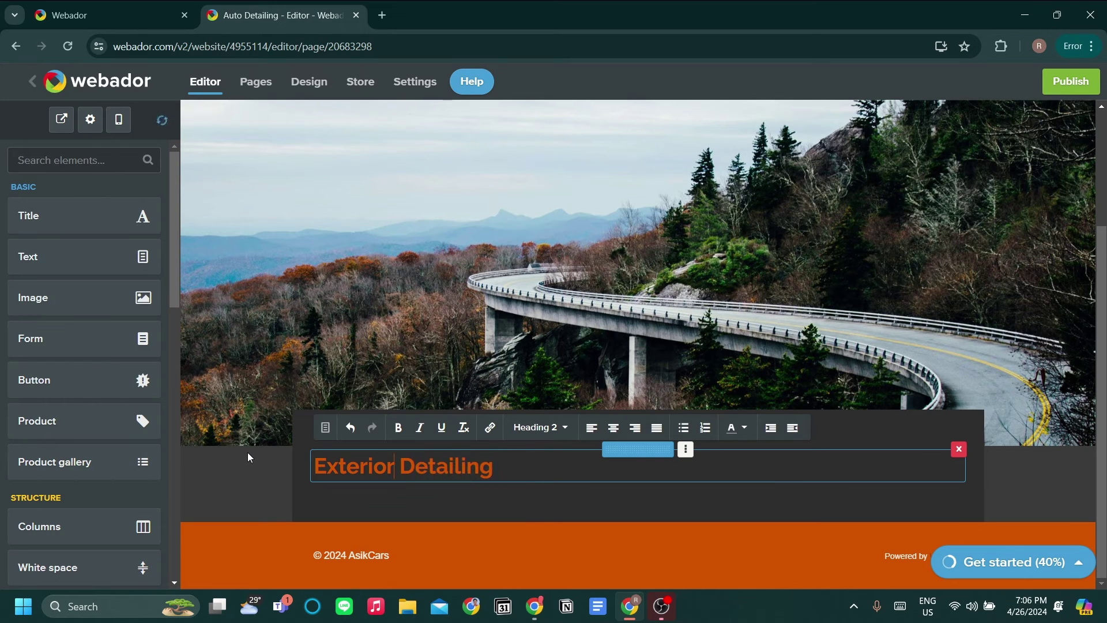
left_click(513, 291)
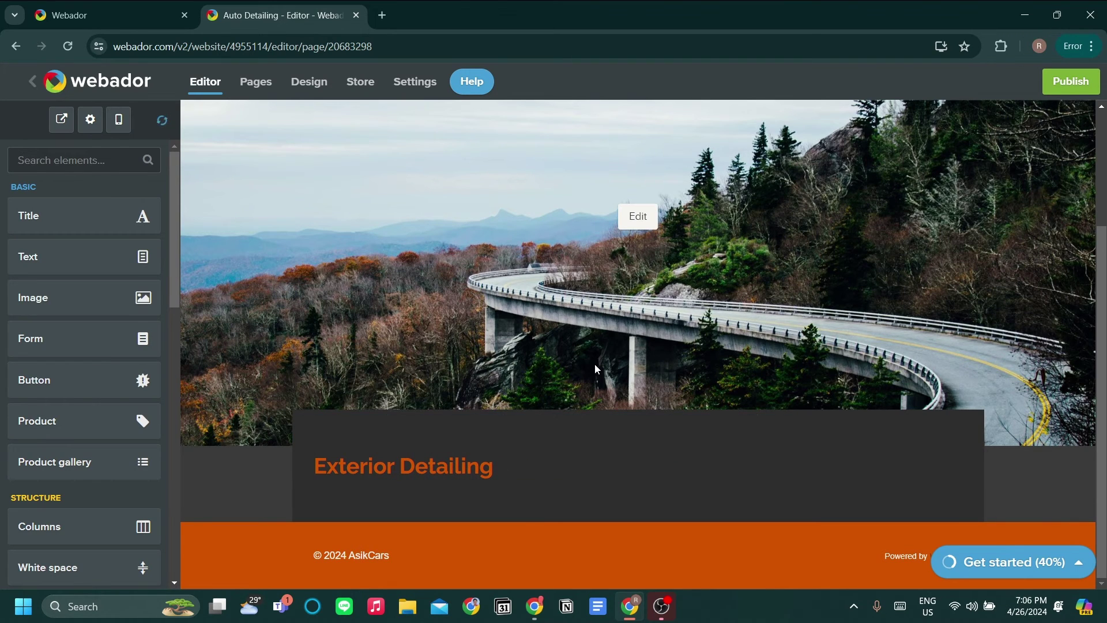
Step: Reselect the Exterior Detailing title and bring up its text colour choices
scroll(594, 365, "up", 2)
scroll(596, 368, "up", 2)
scroll(594, 364, "down", 3)
left_click(664, 467)
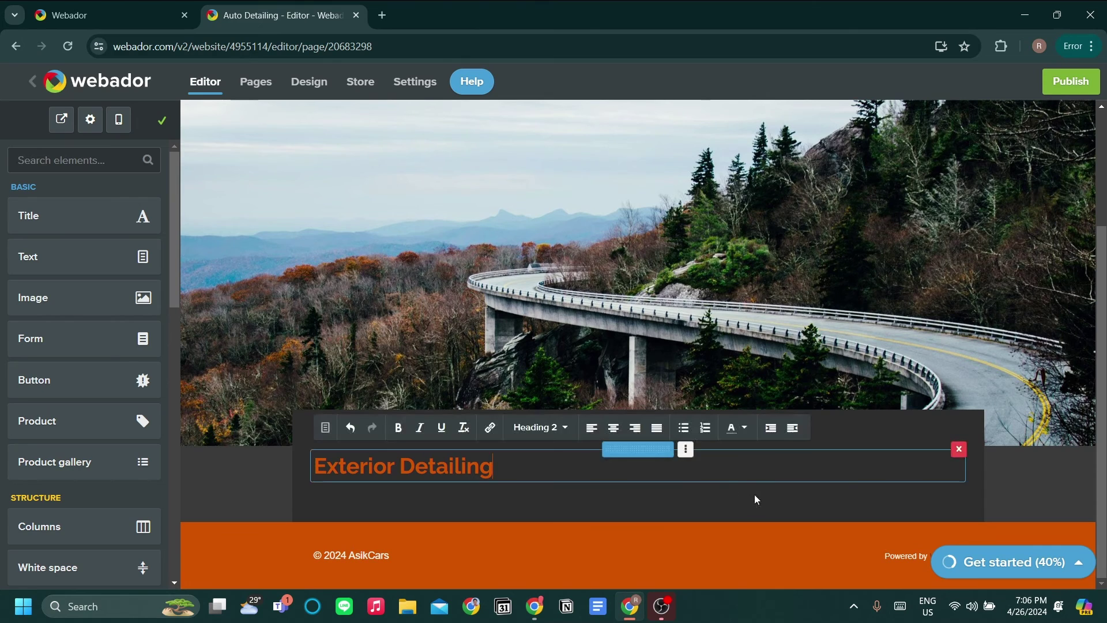
left_click(745, 431)
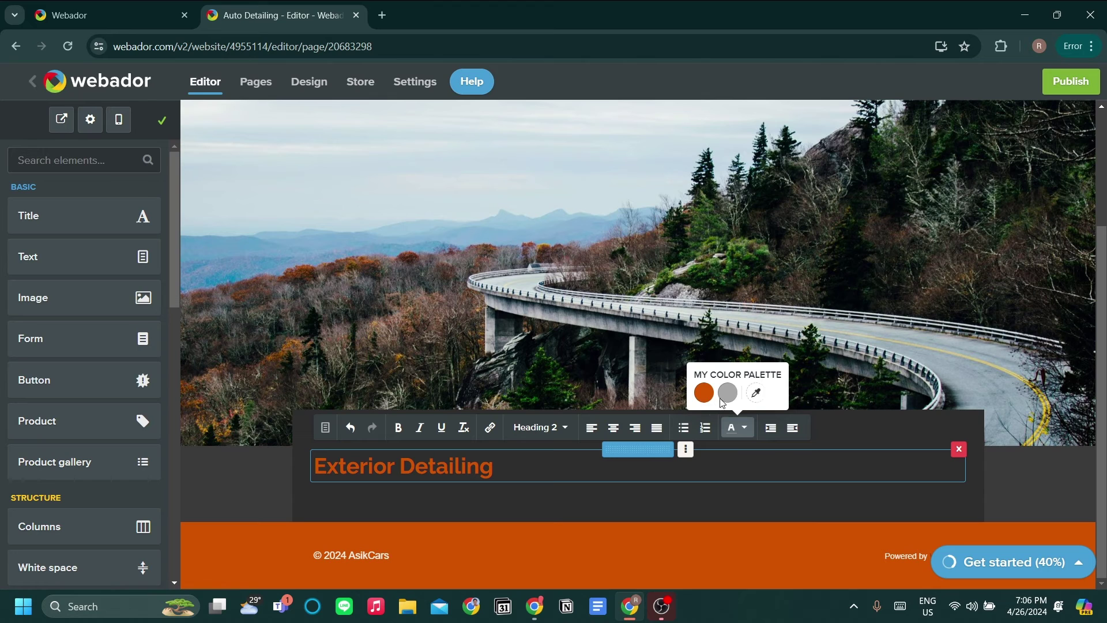
left_click(754, 395)
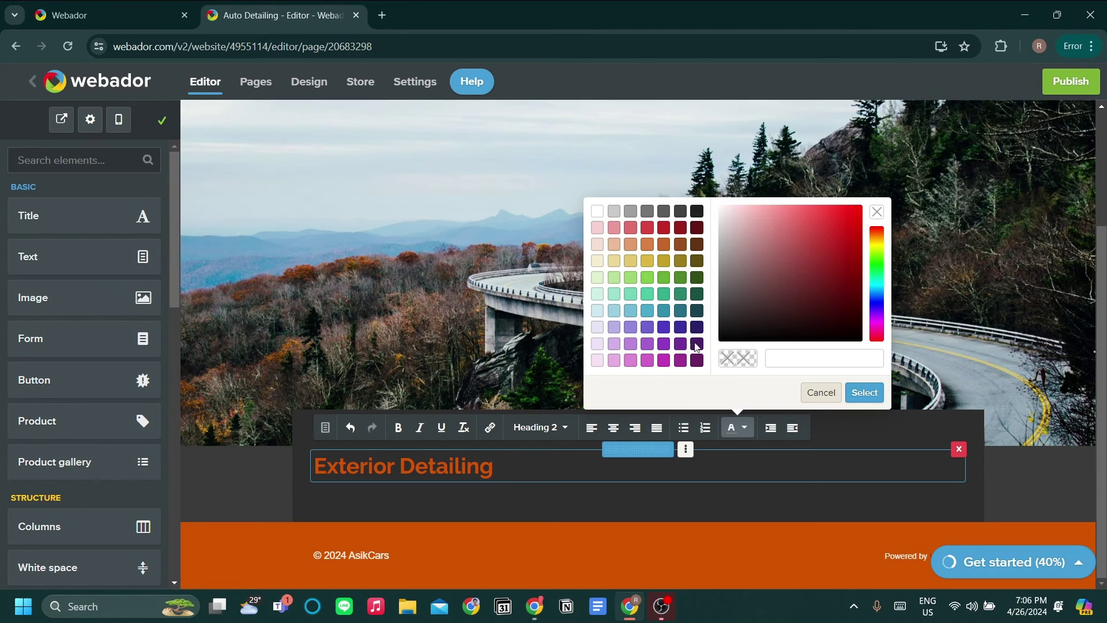
mouse_move(825, 268)
left_mouse_down()
mouse_move(774, 290)
mouse_move(831, 231)
left_mouse_up()
left_click(877, 214)
left_click(821, 396)
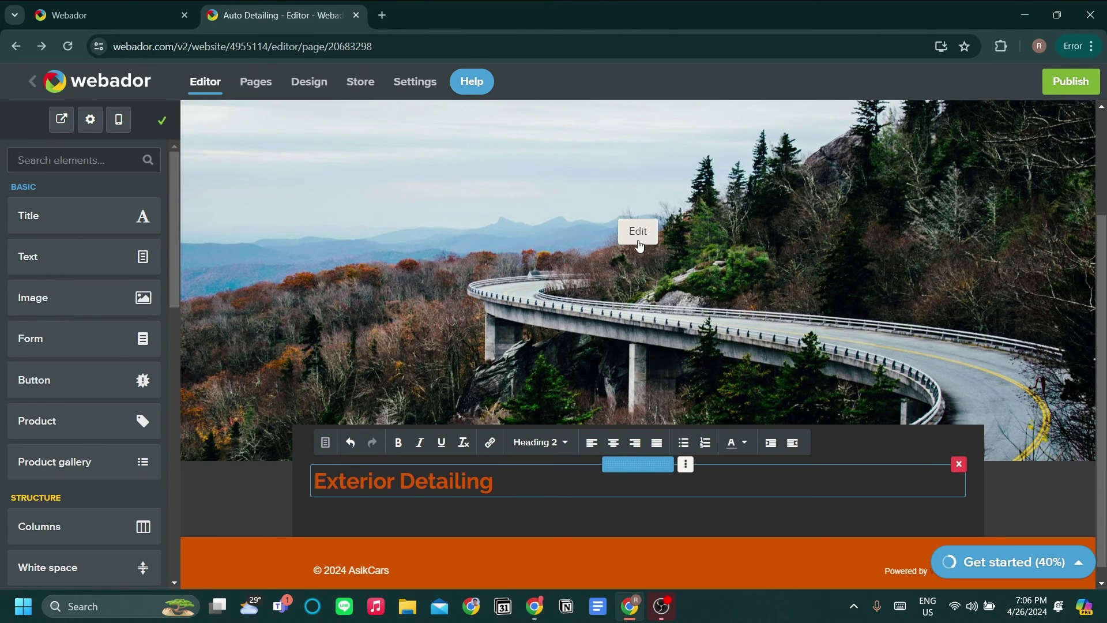
Step: Drop an Image block below the Exterior Detailing title and open its Choose image dialog
left_click_drag(80, 298, 552, 463)
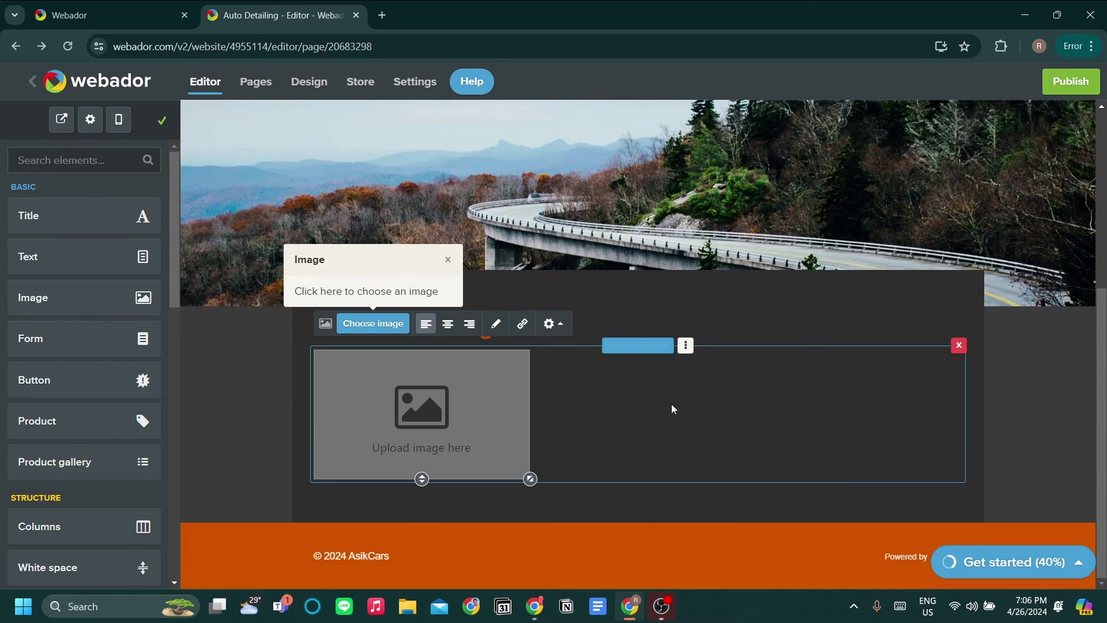
left_click(387, 325)
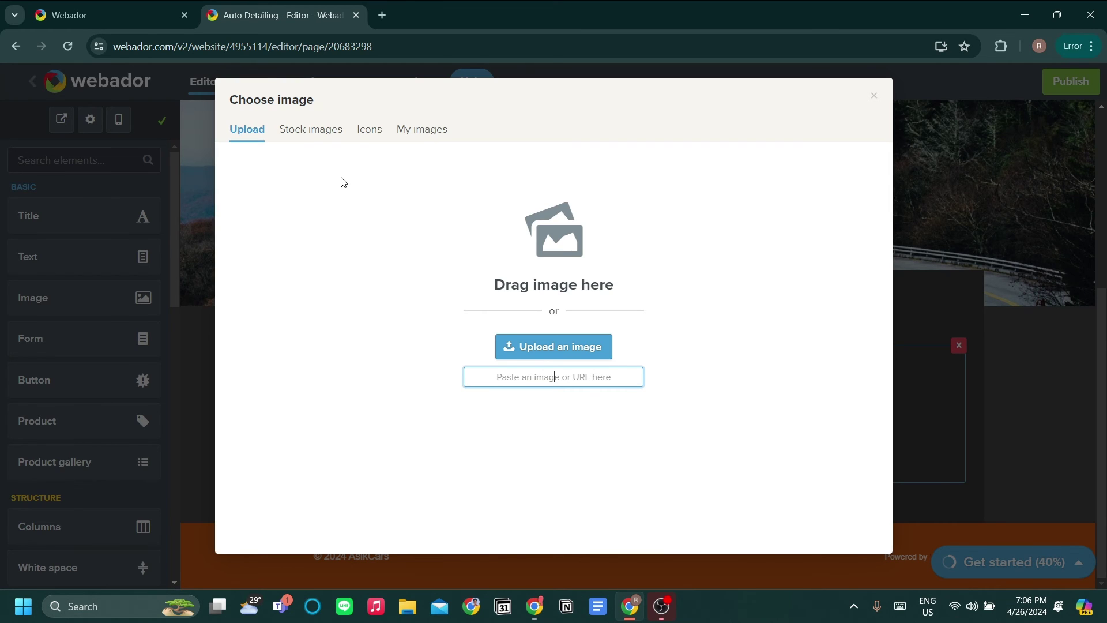
Step: Browse Stock images, Icons and My images, then close the chooser without picking one
left_click(306, 145)
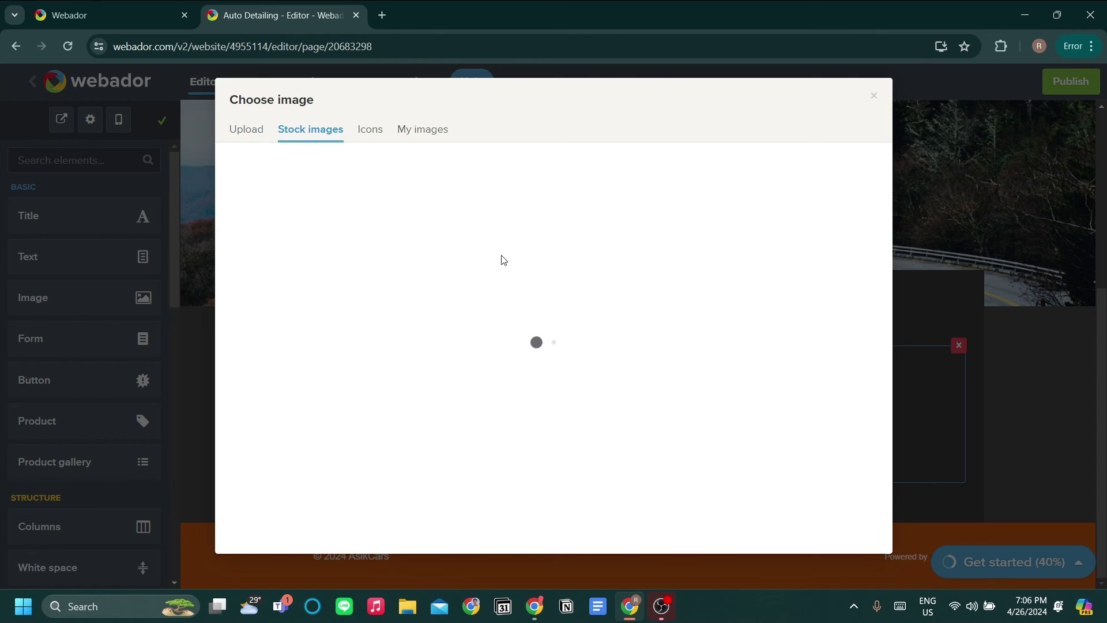
left_click(374, 131)
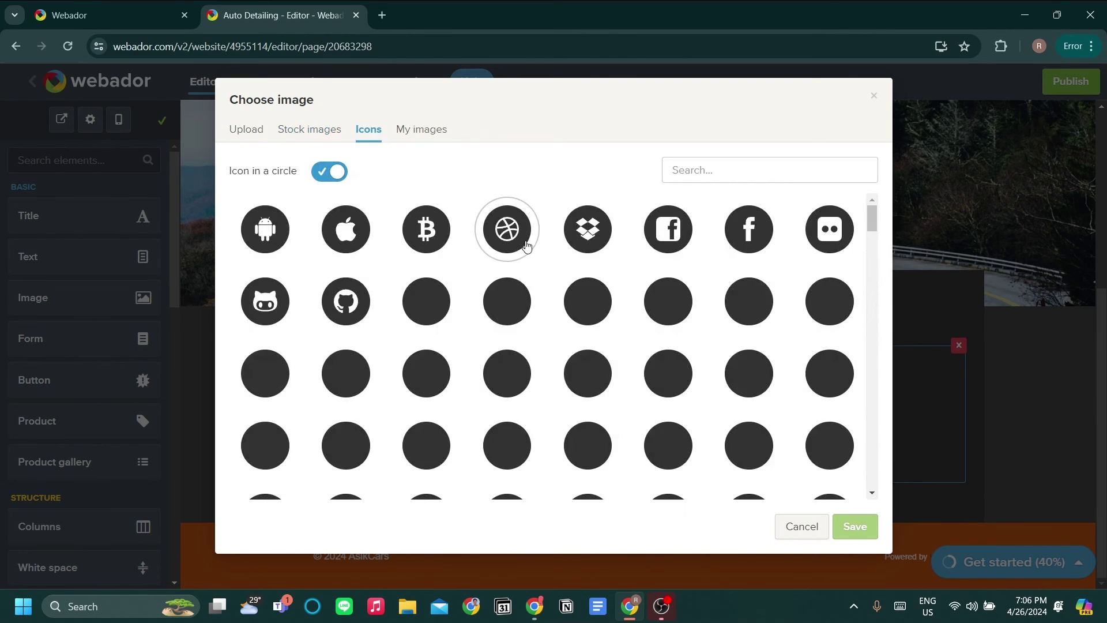
scroll(545, 304, "down", 5)
scroll(545, 305, "down", 4)
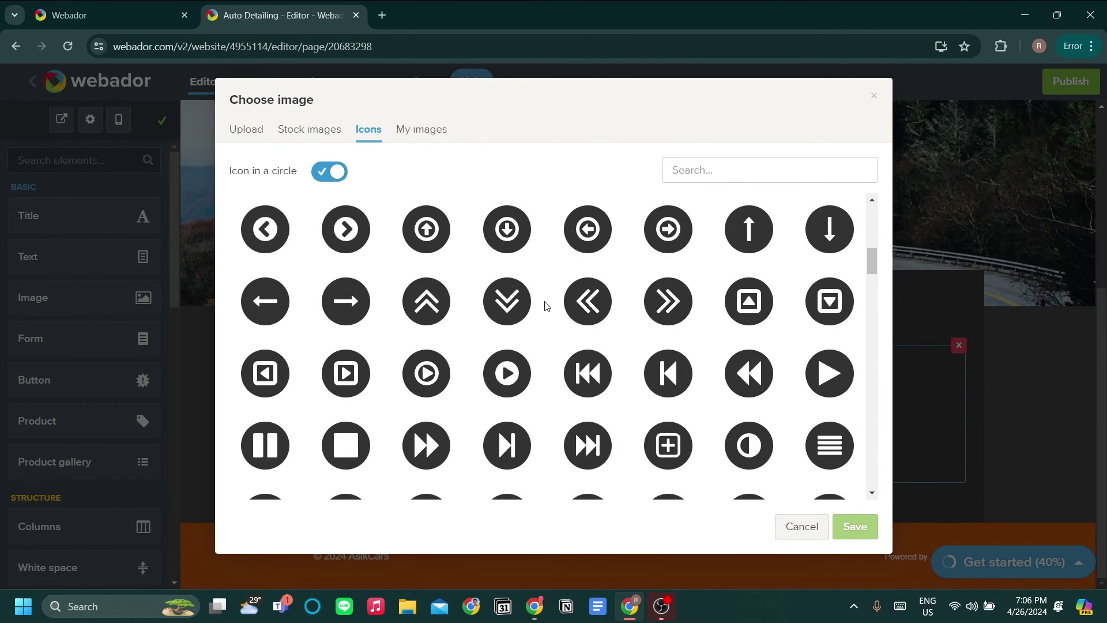
scroll(542, 309, "up", 2)
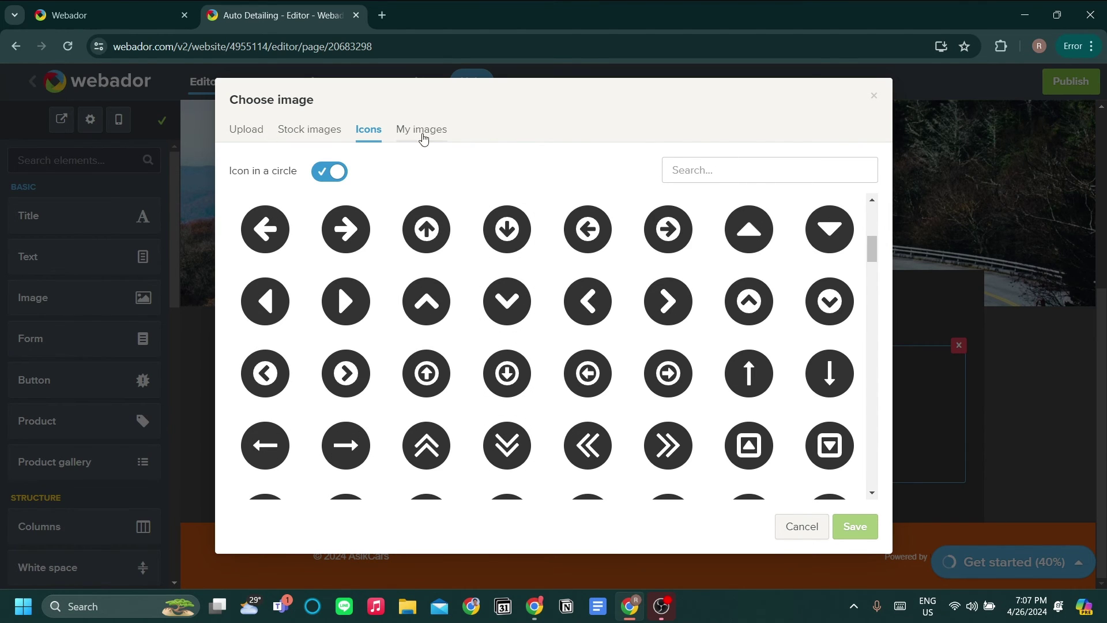
left_click(423, 136)
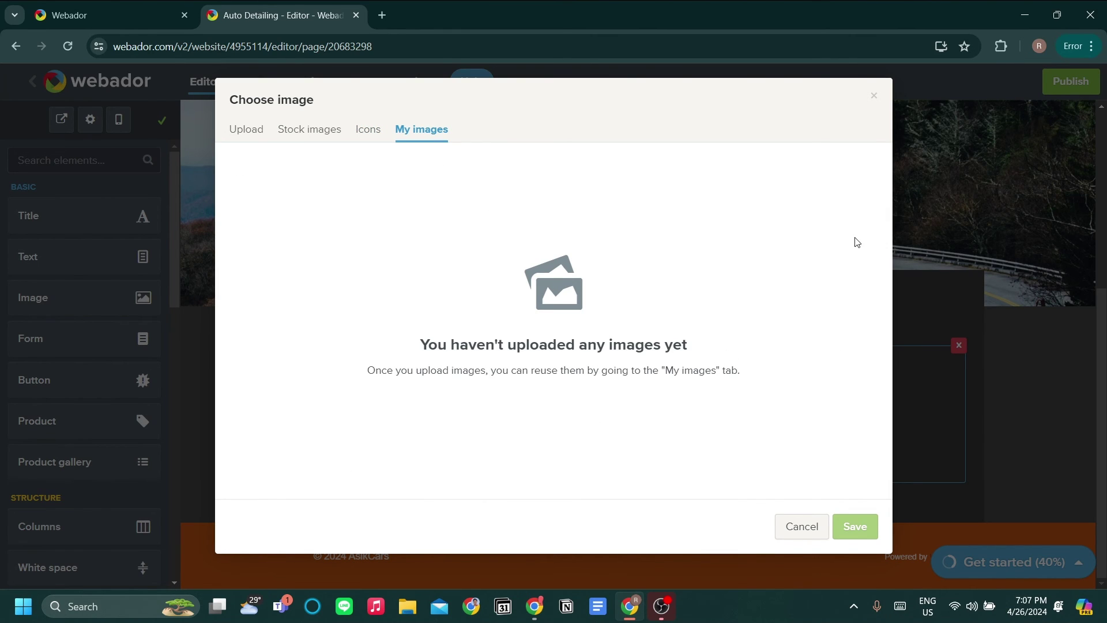
left_click(874, 97)
Step: Open the settings of the Auto Detailing banner
scroll(588, 247, "up", 5)
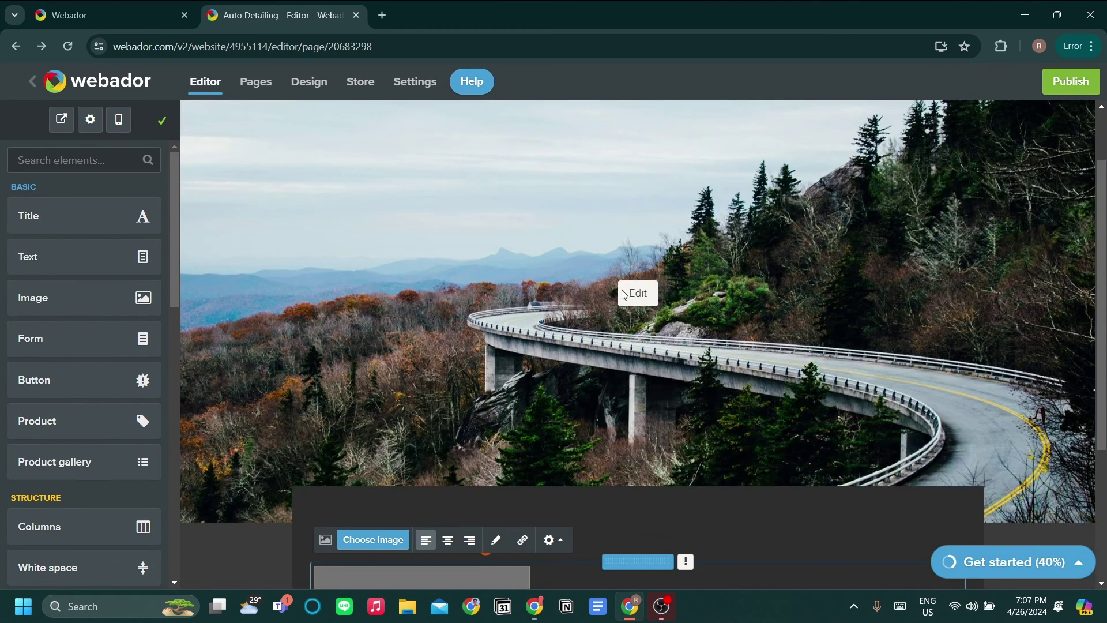
scroll(688, 348, "down", 5)
scroll(689, 329, "up", 5)
scroll(689, 325, "down", 5)
scroll(709, 328, "up", 5)
scroll(694, 327, "down", 1)
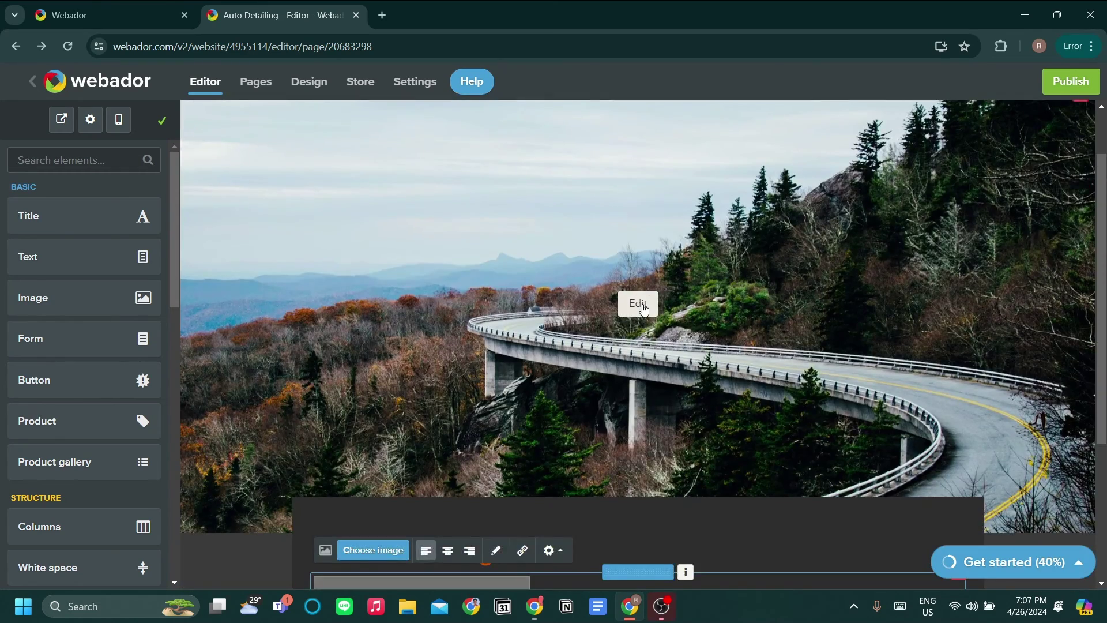
left_click(621, 310)
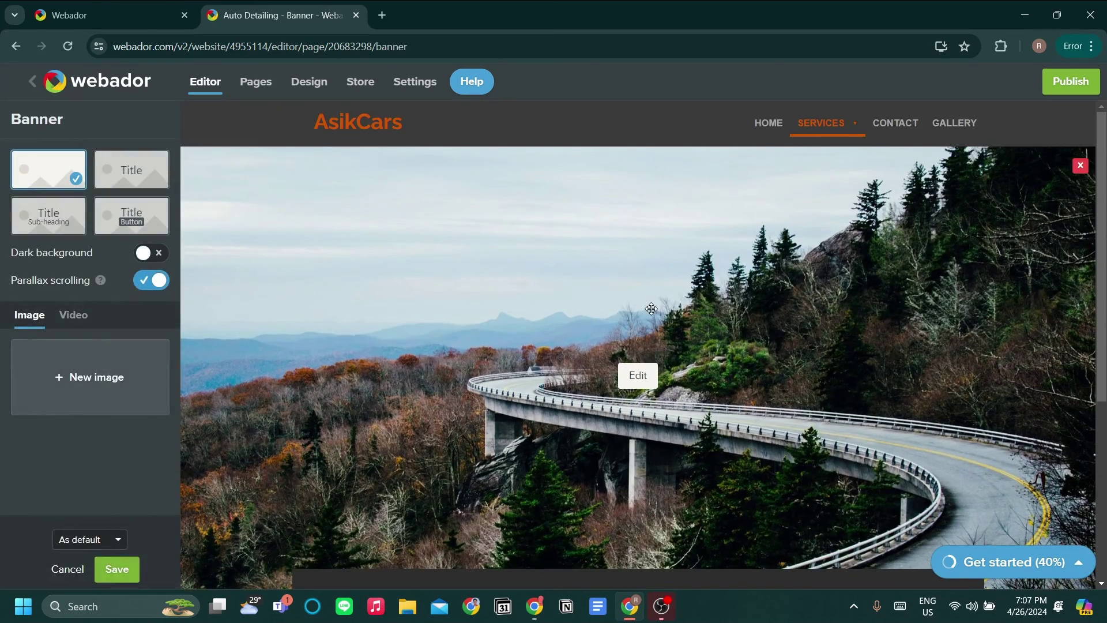
scroll(651, 309, "down", 2)
scroll(205, 275, "up", 2)
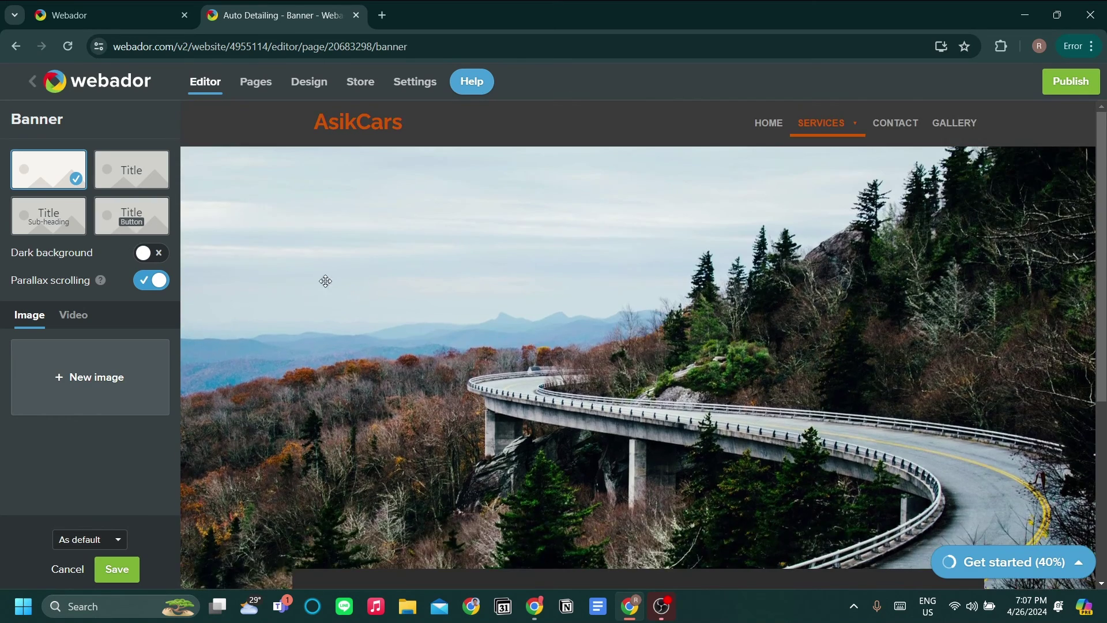
Step: Try the banner layouts, keep image only, switch the background to video and save
left_click(148, 212)
left_click(142, 170)
left_click(55, 225)
left_click(110, 228)
left_click(37, 174)
left_click(74, 316)
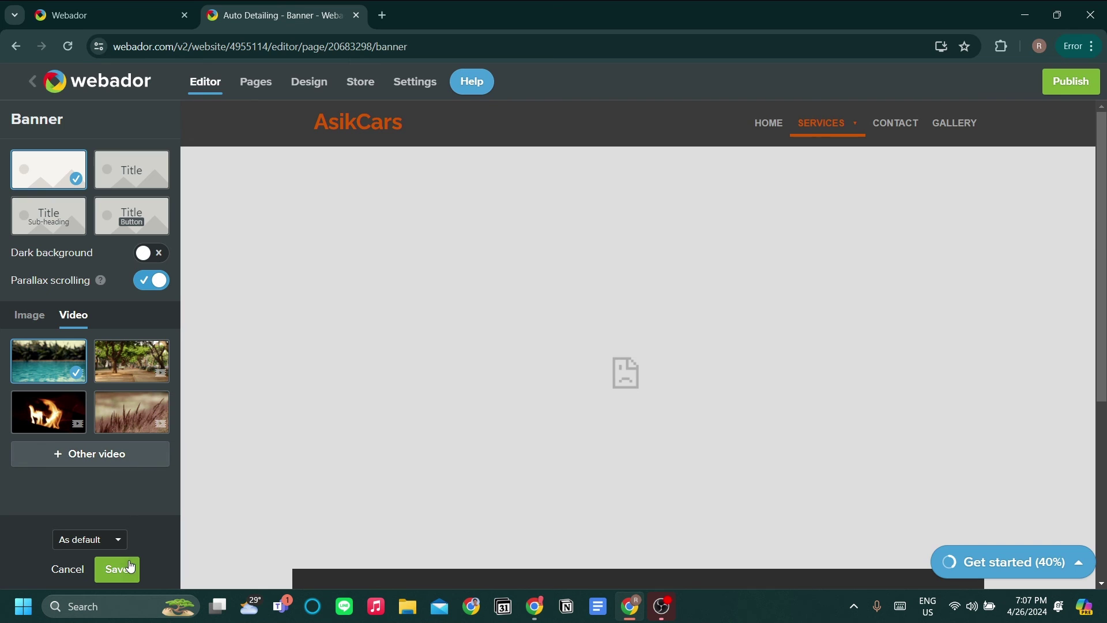
left_click(118, 569)
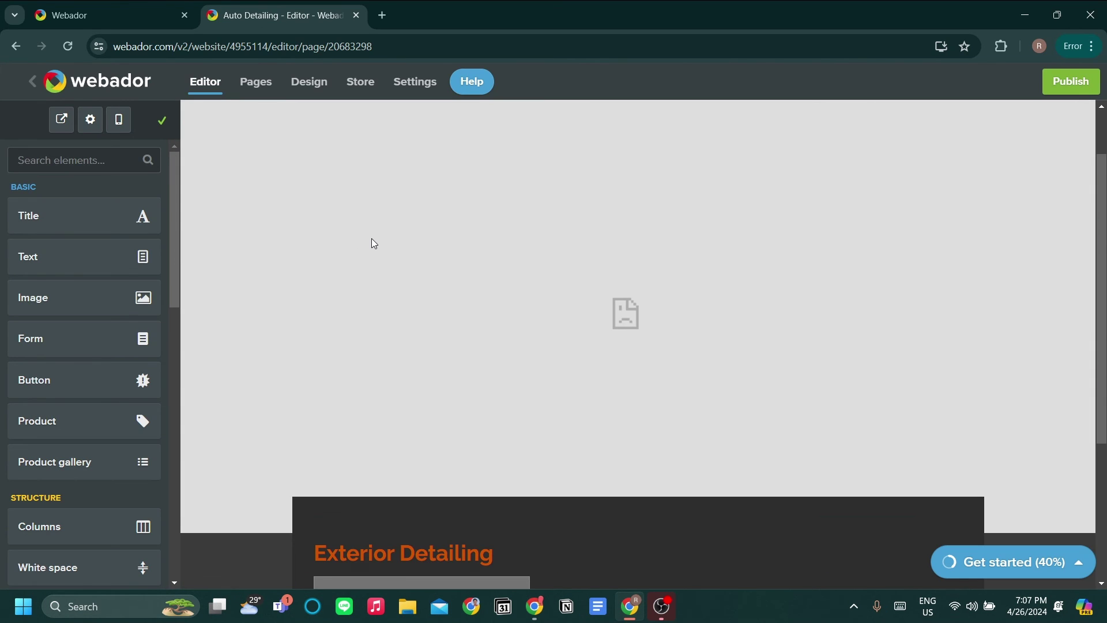
Step: Scroll the Auto Detailing page, then turn on the mobile view preview
scroll(376, 254, "down", 3)
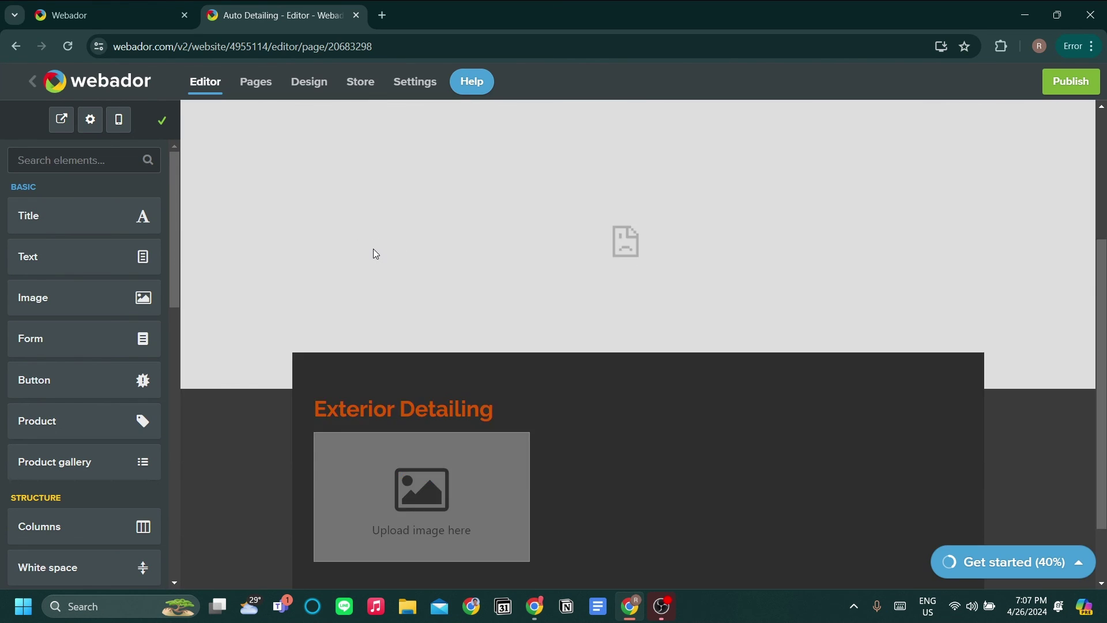
scroll(681, 370, "up", 2)
scroll(680, 370, "down", 3)
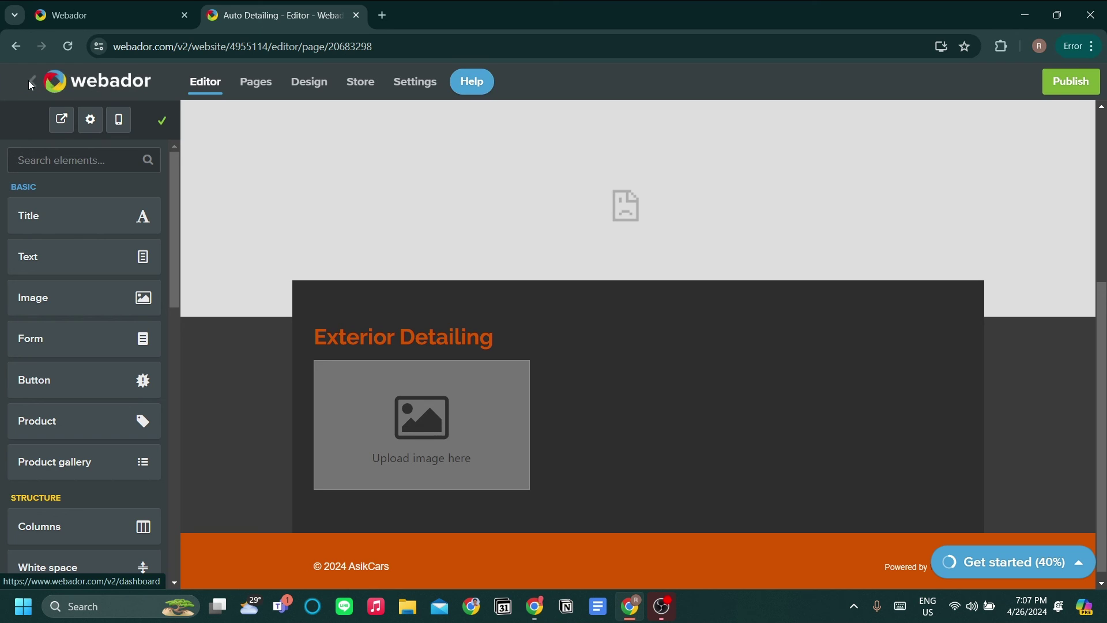
left_click(116, 125)
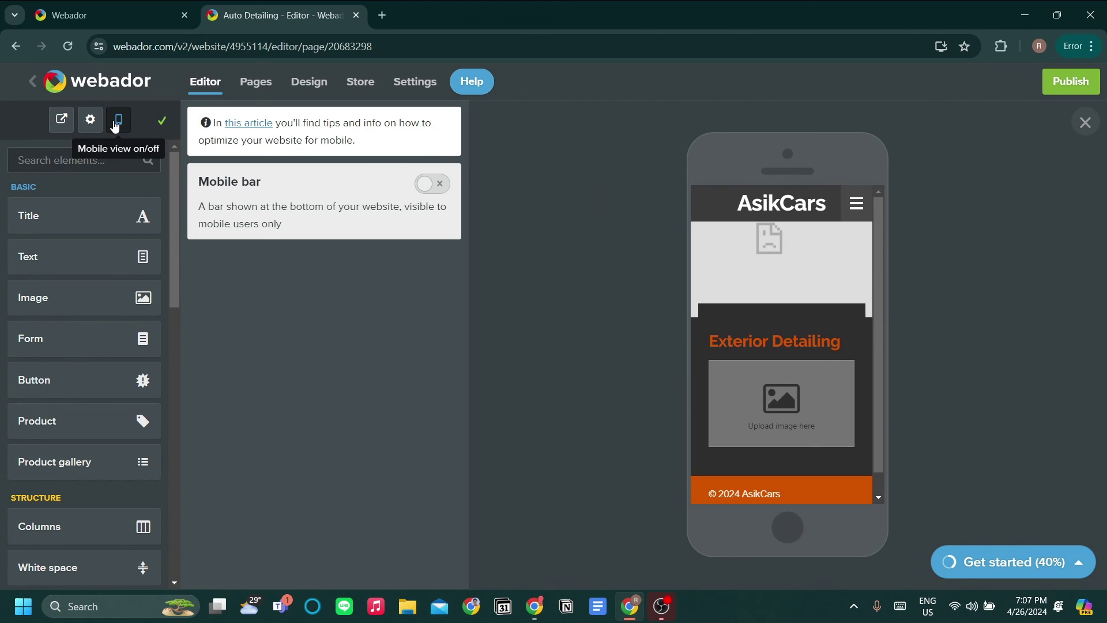
Step: Use the phone preview's hamburger menu to navigate to HOME
scroll(795, 339, "down", 1)
scroll(796, 339, "up", 1)
left_click(857, 203)
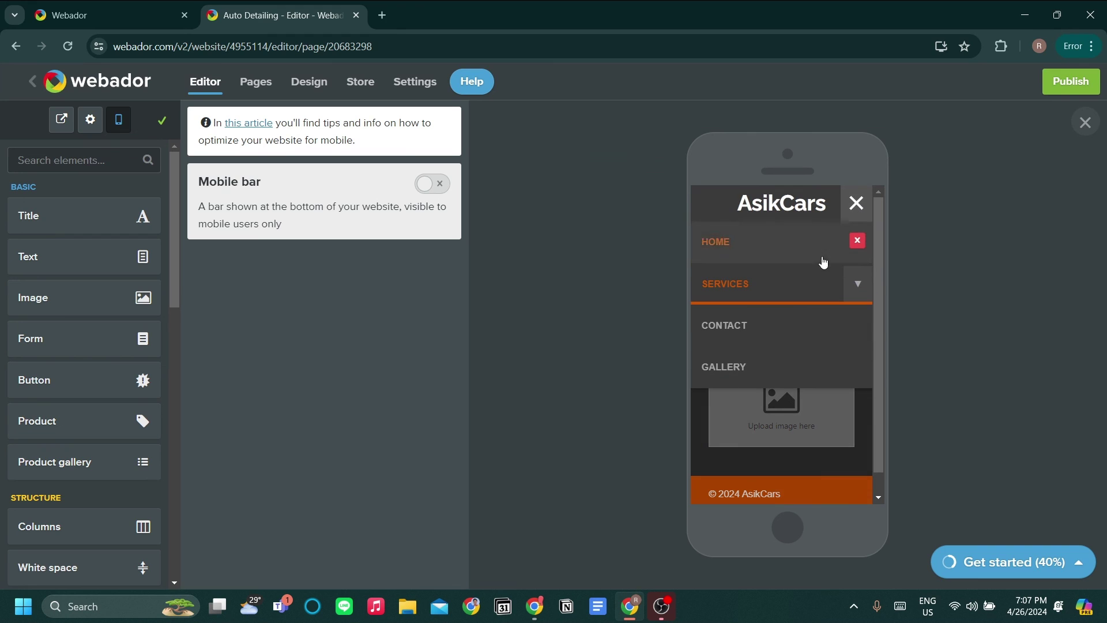
left_click(723, 248)
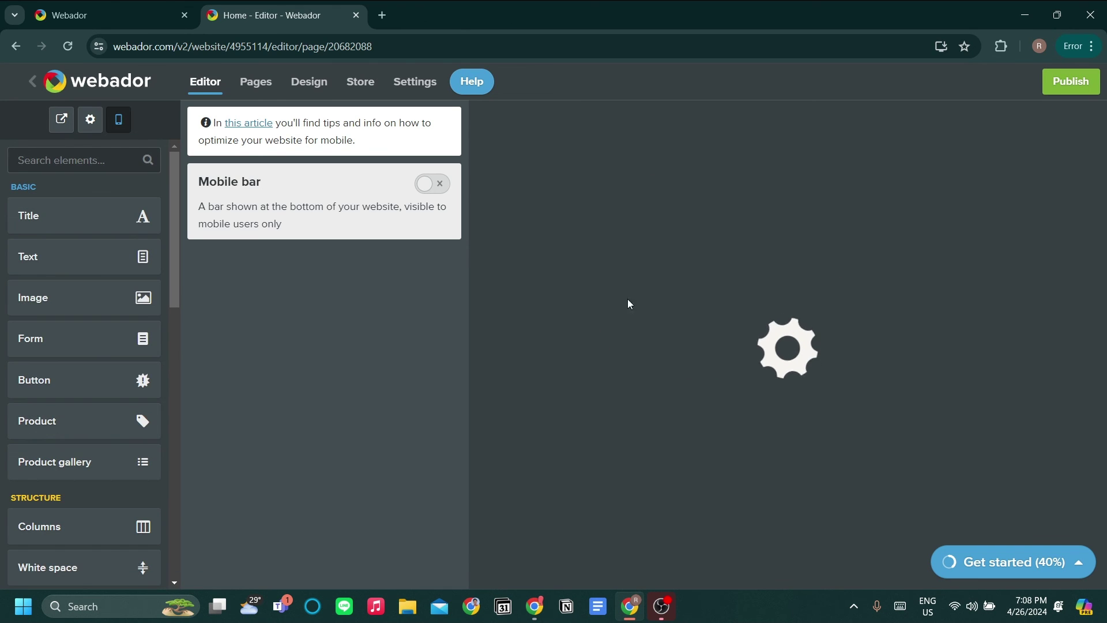
Step: Switch on the Mobile bar and scroll the phone preview to check it
left_click(438, 184)
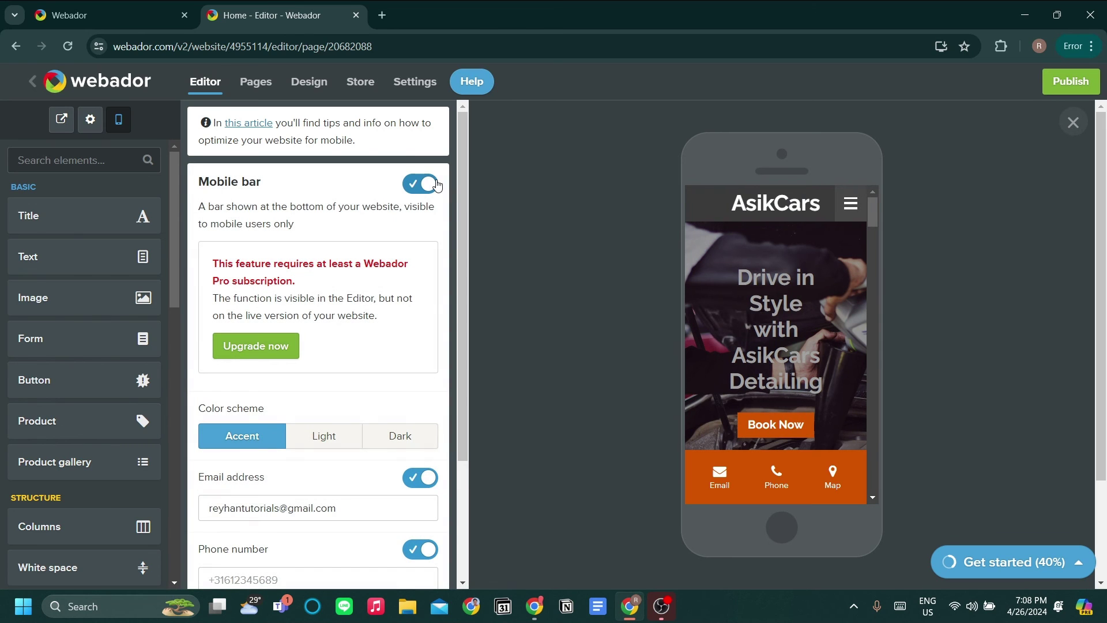
scroll(804, 363, "down", 3)
scroll(804, 364, "up", 2)
scroll(806, 361, "up", 2)
scroll(806, 362, "down", 6)
scroll(811, 354, "up", 5)
scroll(811, 354, "down", 6)
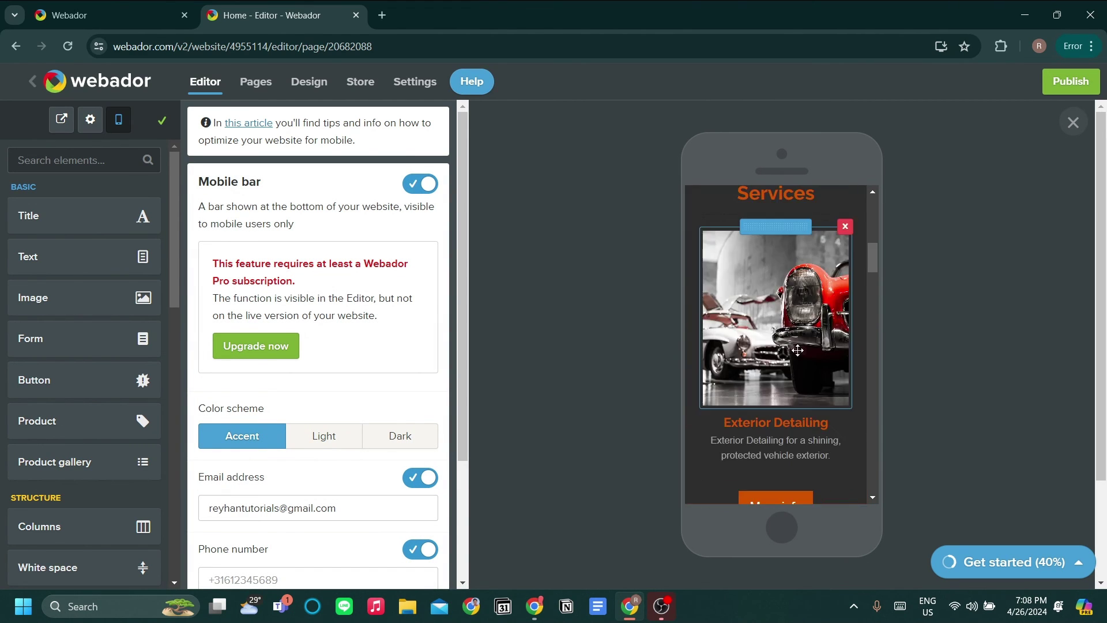
scroll(822, 353, "up", 2)
scroll(408, 462, "down", 1)
scroll(408, 462, "down", 2)
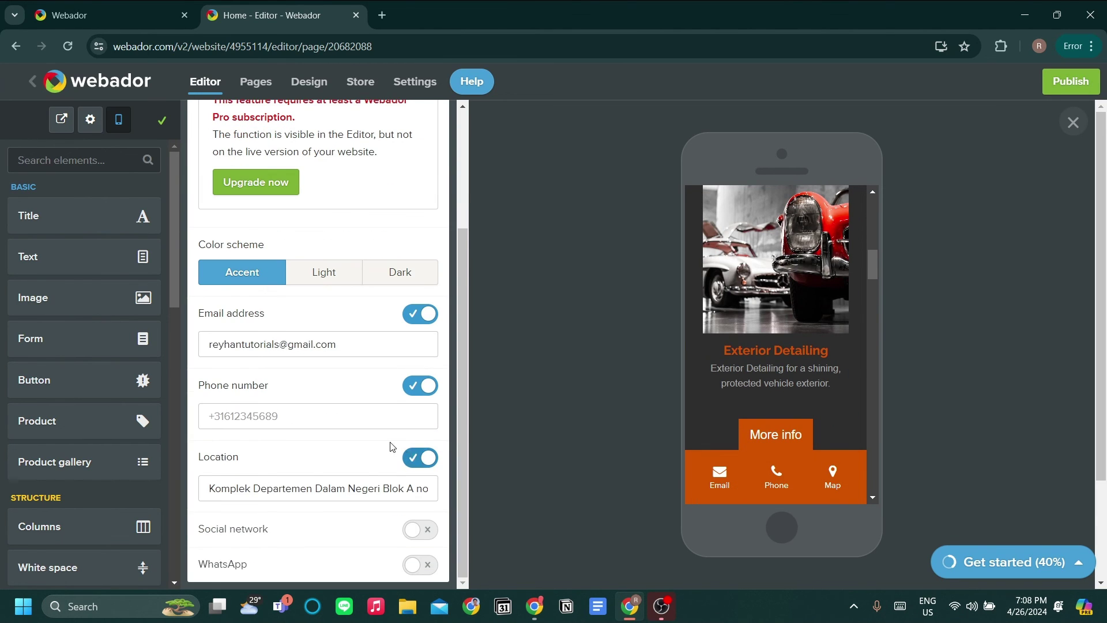
Step: Toggle the Social network link on and back off, leaving Email, Phone and Map
left_click(420, 530)
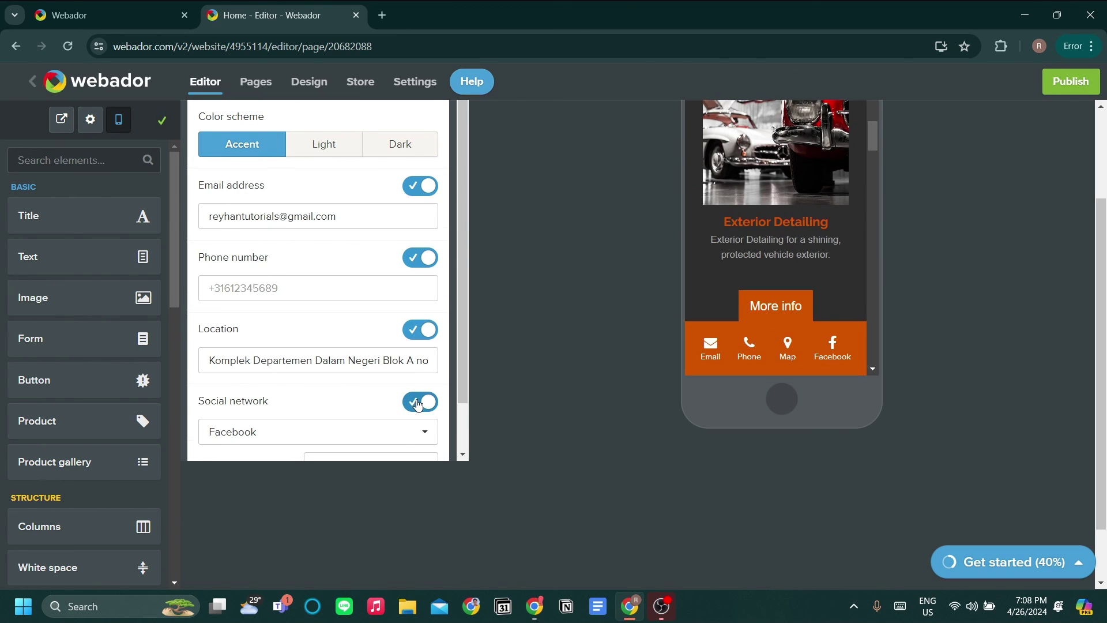
left_click(419, 403)
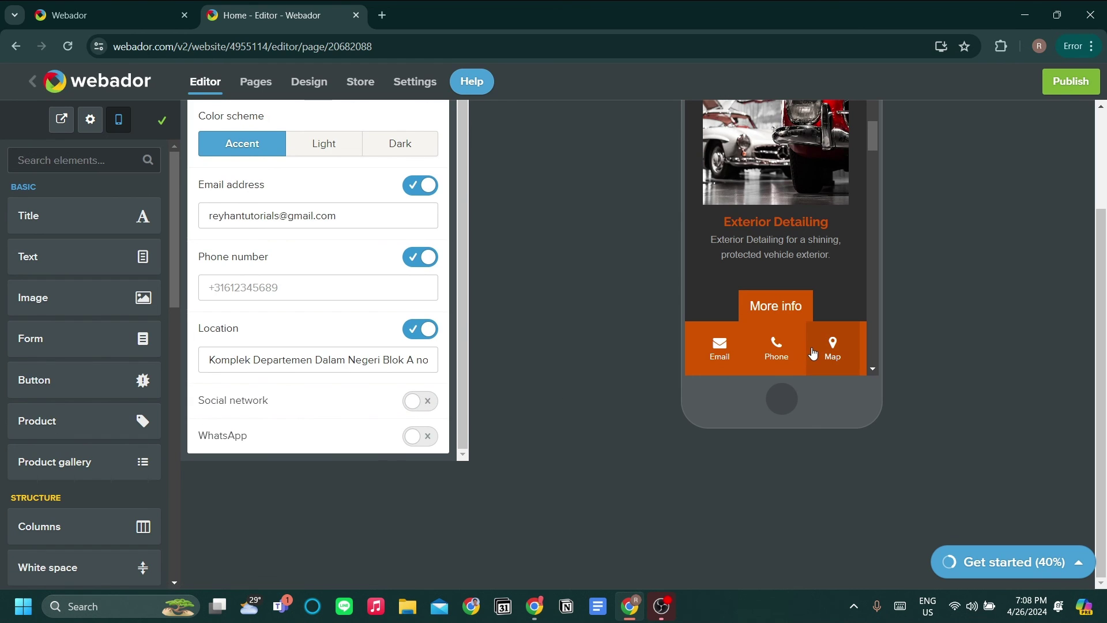
scroll(792, 361, "up", 5)
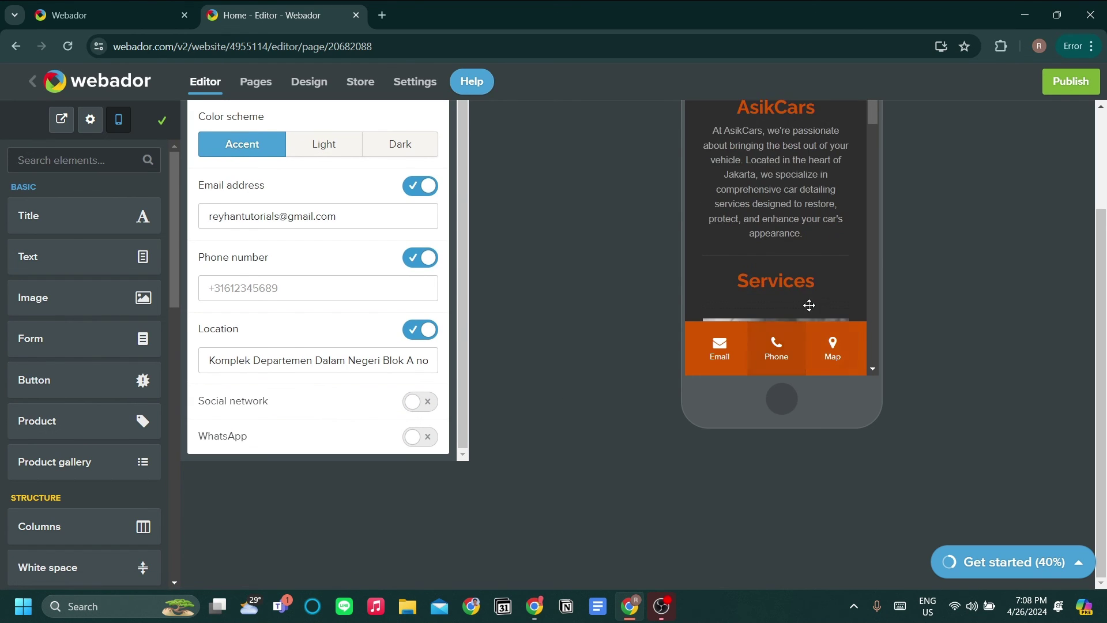
scroll(808, 303, "down", 3)
scroll(595, 338, "up", 2)
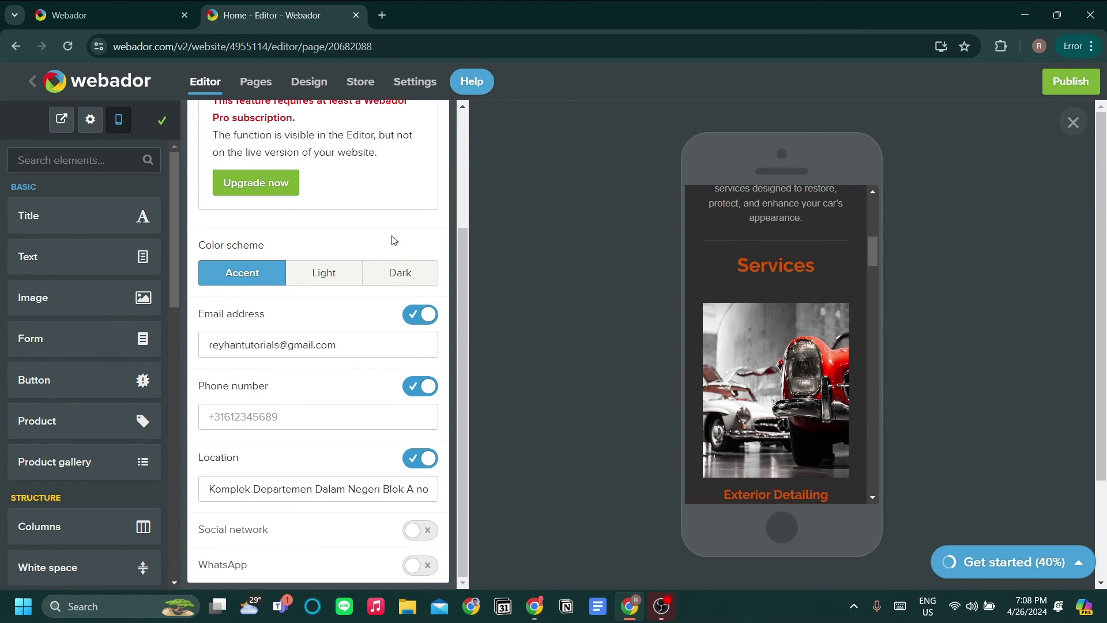
scroll(819, 366, "down", 3)
scroll(819, 366, "up", 8)
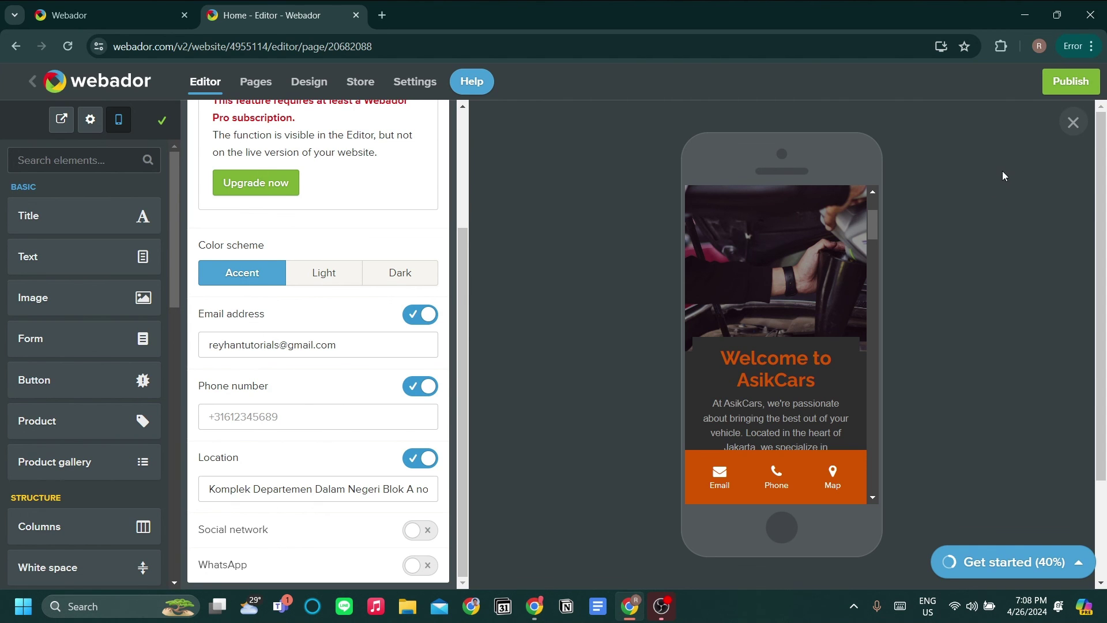
left_click(1080, 80)
scroll(617, 279, "down", 2)
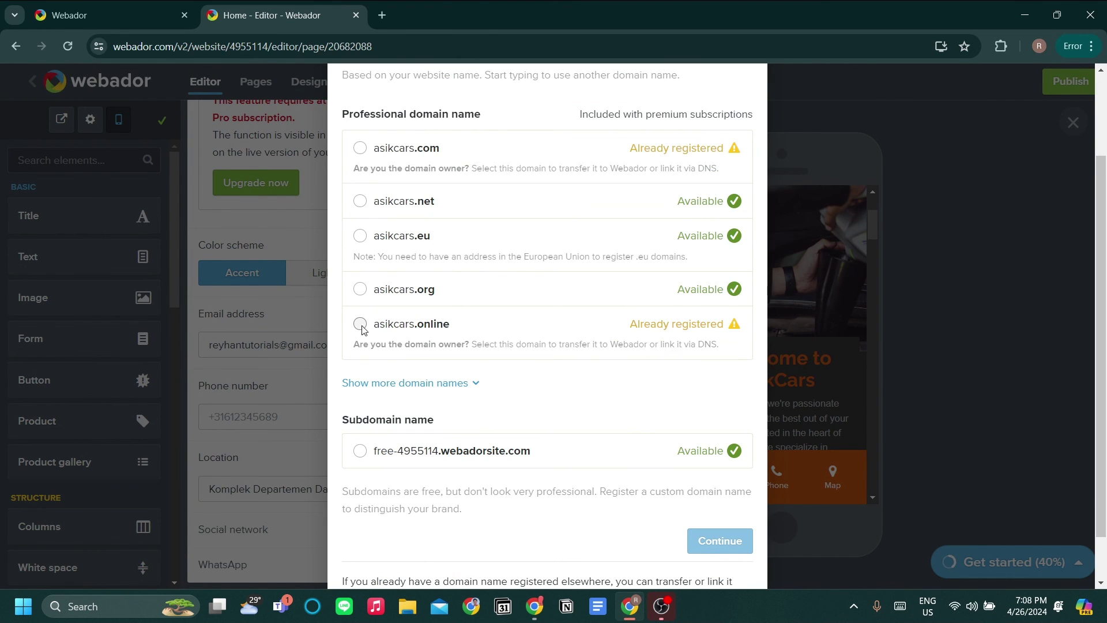
left_click(413, 333)
scroll(499, 378, "down", 1)
scroll(654, 360, "up", 3)
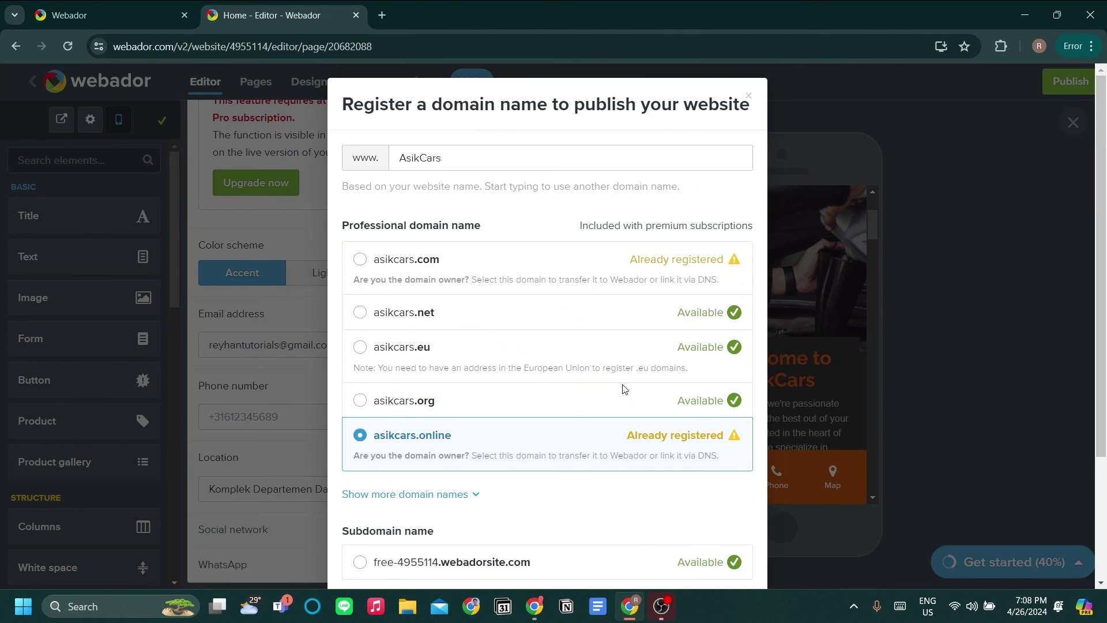
left_click(750, 96)
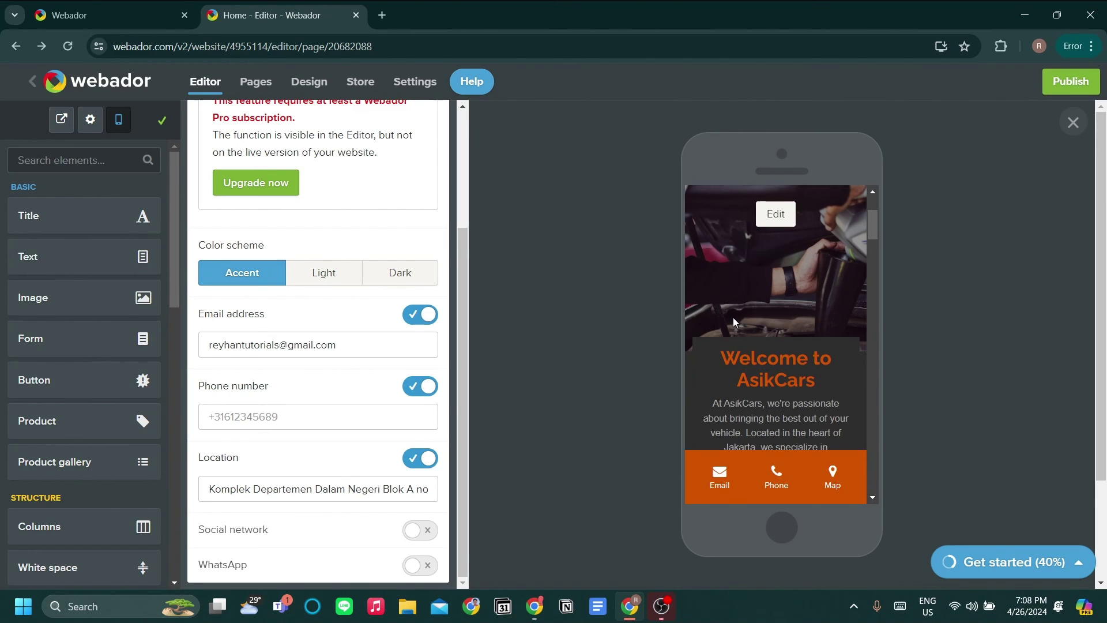